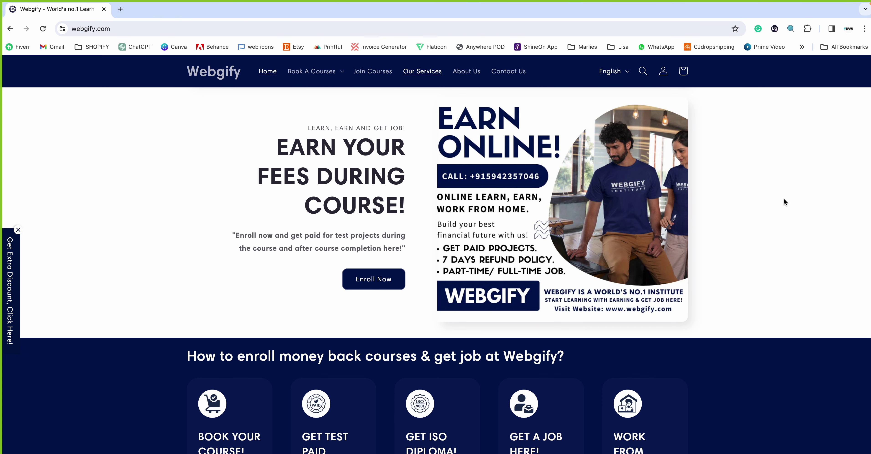
Switch from Chrome to the Photoshop document holding the Webgify logo.
{"action": "key", "text": "ctrl+Left"}
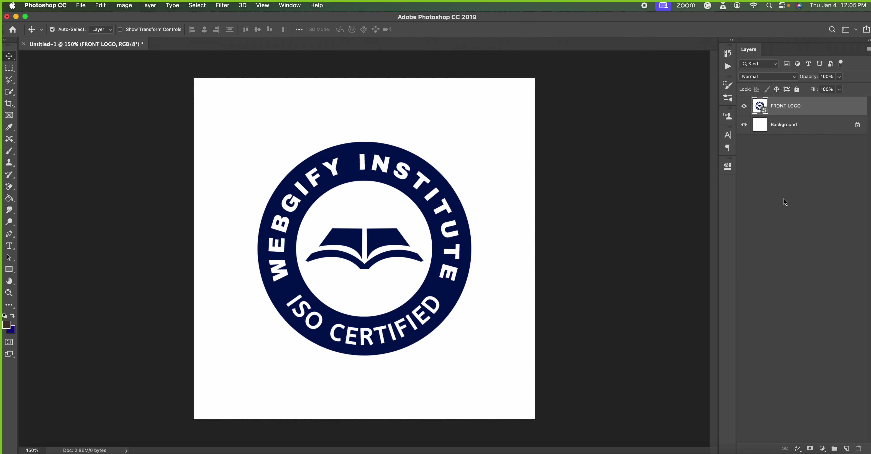
Choose the Horizontal Type Tool from the Type tool flyout (Impact Regular, 10.55 pt).
{"action": "left_click", "coordinate": [9, 246]}
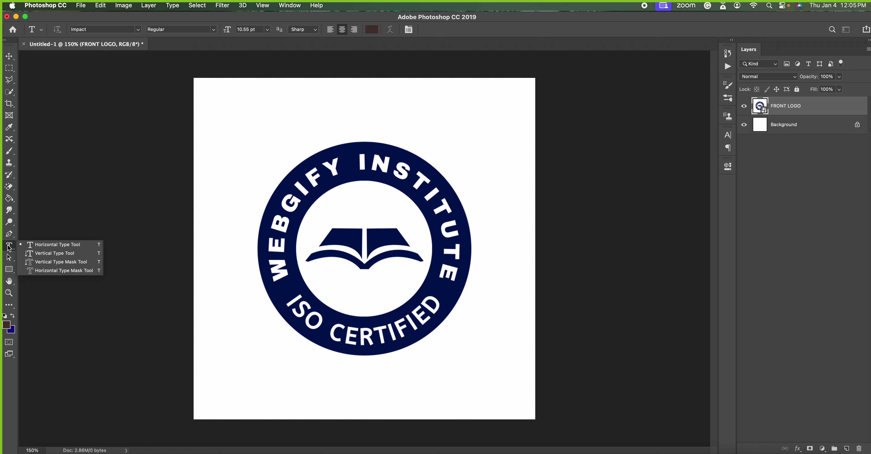
{"action": "left_click", "coordinate": [68, 244]}
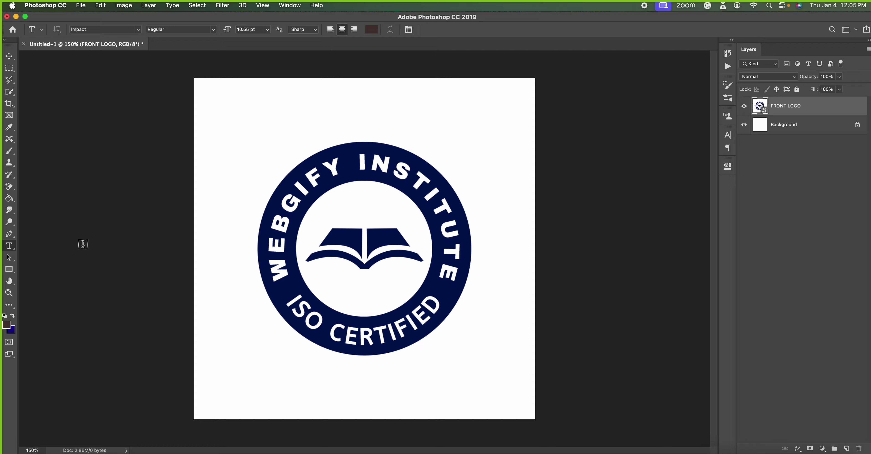
Search 'simple typography design' in a new Chrome tab and show the image results.
{"action": "key", "text": "super+Tab"}
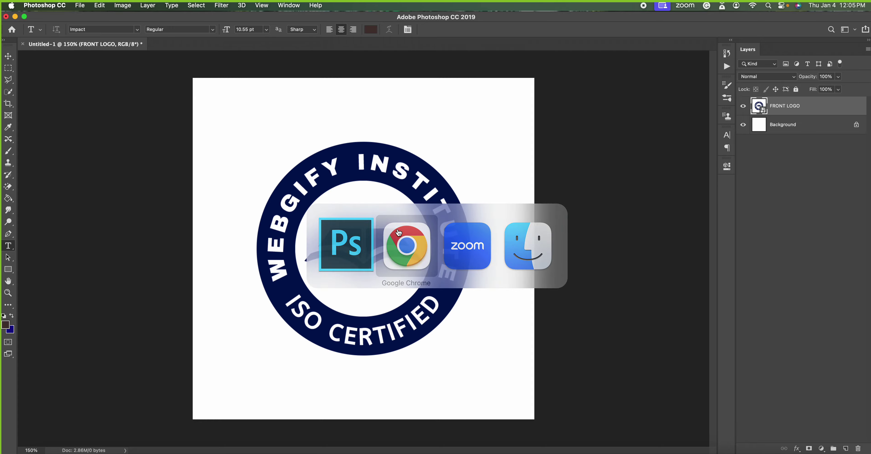
{"action": "left_click", "coordinate": [120, 9]}
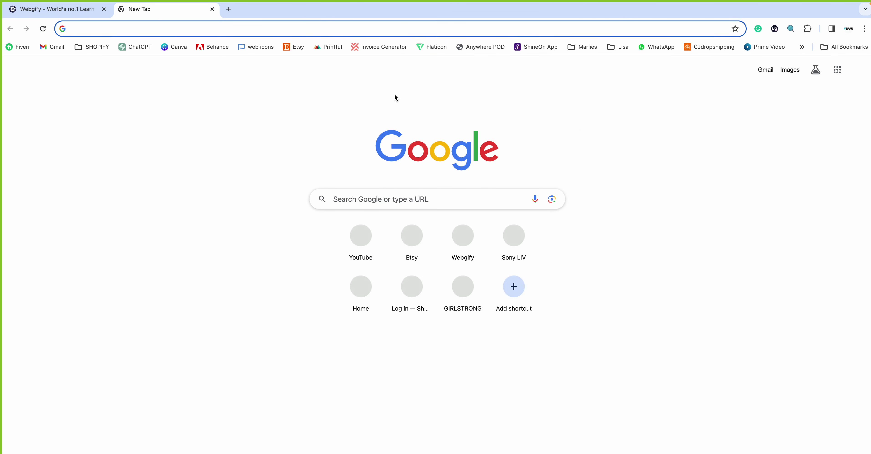
{"action": "type", "text": "typo"}
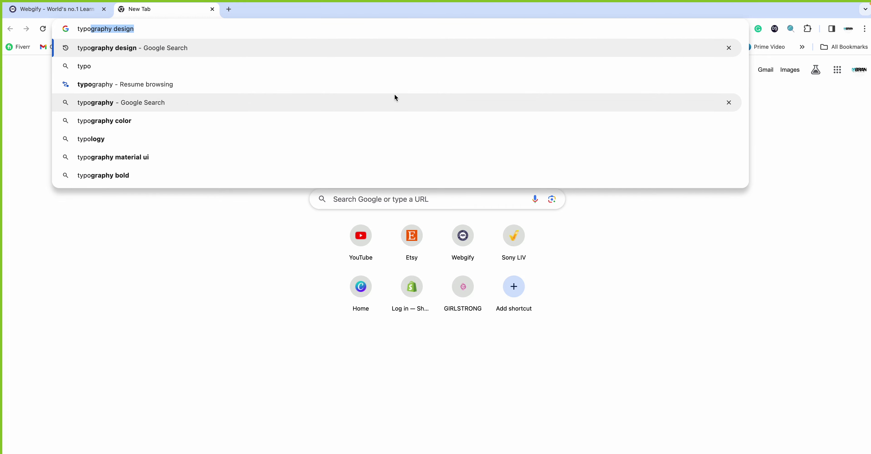
{"action": "key", "text": "Return"}
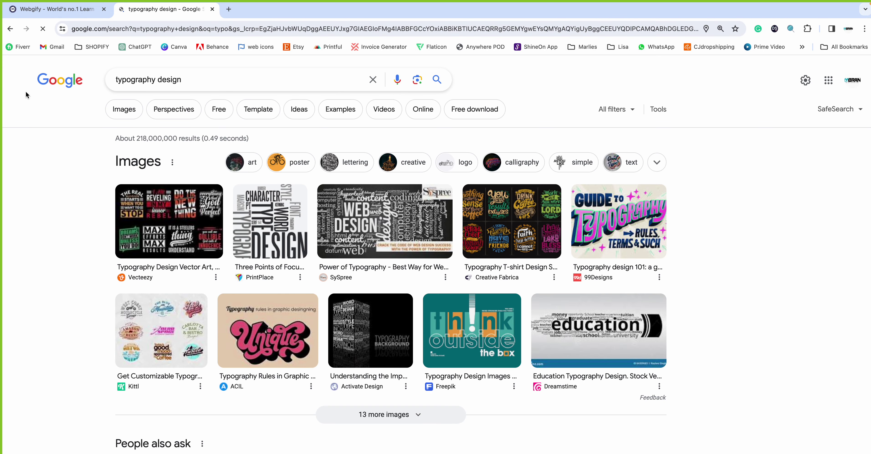
{"action": "left_click", "coordinate": [116, 79]}
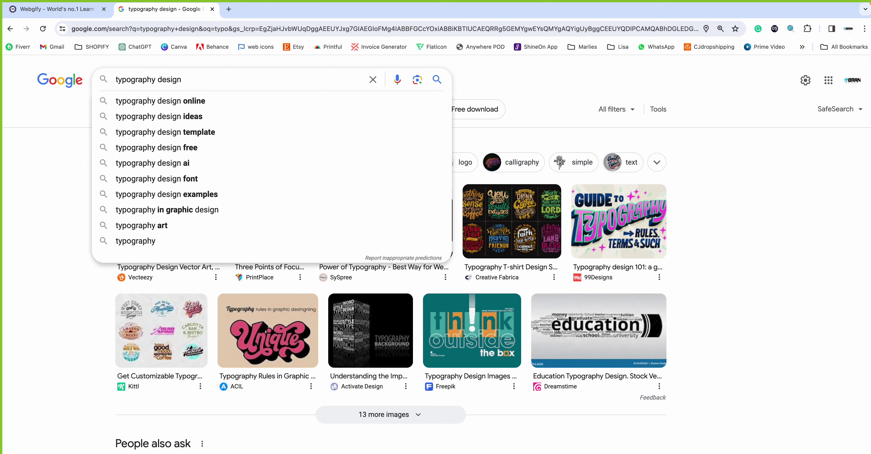
{"action": "type", "text": "simple"}
{"action": "key", "text": "Return"}
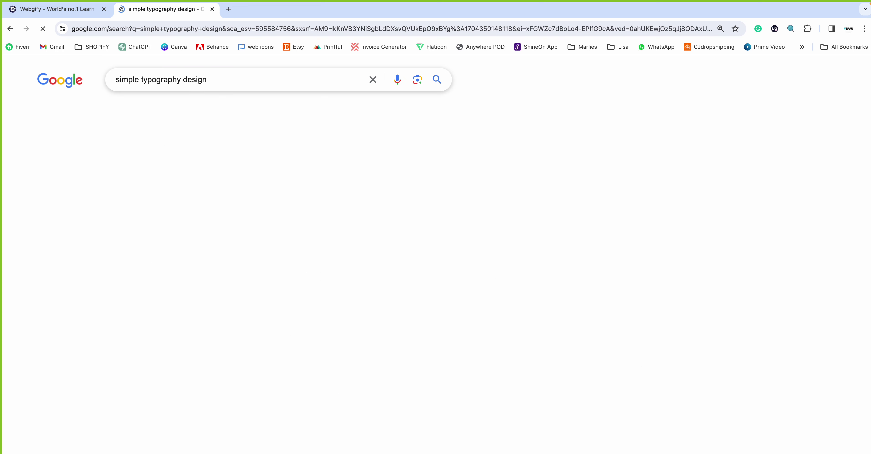
{"action": "left_click", "coordinate": [124, 109]}
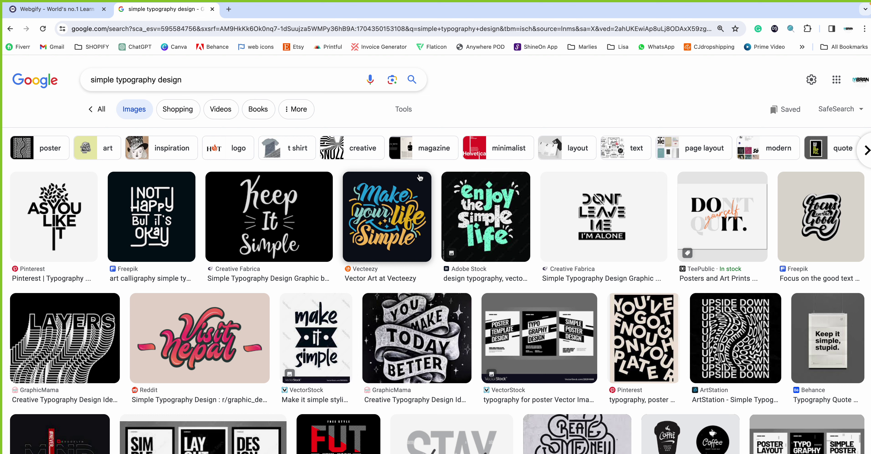
Scroll the image results and preview the Simple template design image.
{"action": "scroll", "coordinate": [194, 274], "scroll_direction": "down", "scroll_amount": 3}
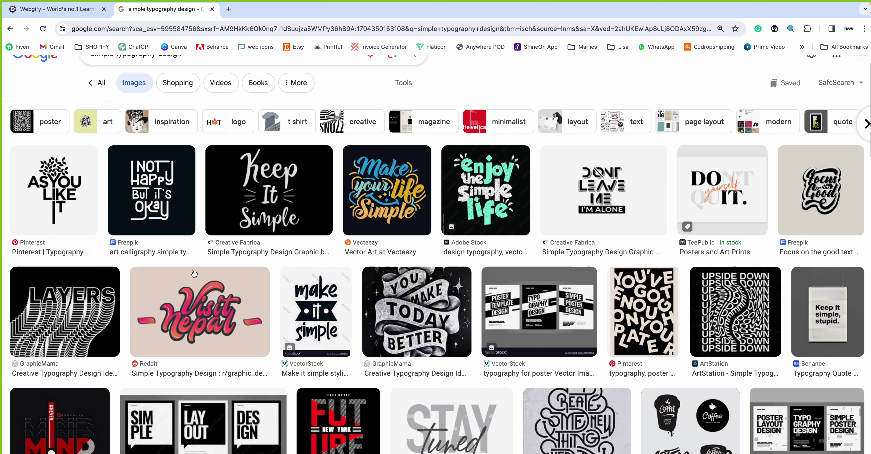
{"action": "scroll", "coordinate": [193, 273], "scroll_direction": "down", "scroll_amount": 2}
{"action": "scroll", "coordinate": [194, 277], "scroll_direction": "down", "scroll_amount": 3}
{"action": "scroll", "coordinate": [195, 280], "scroll_direction": "down", "scroll_amount": 1}
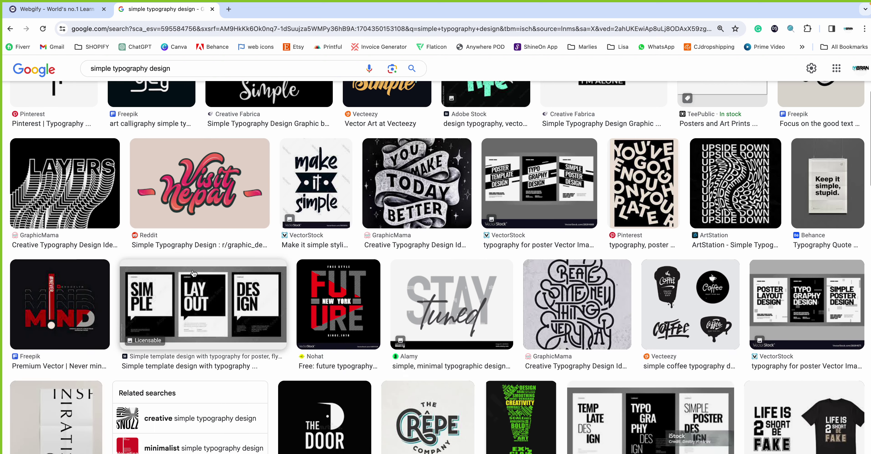
{"action": "left_click", "coordinate": [224, 310]}
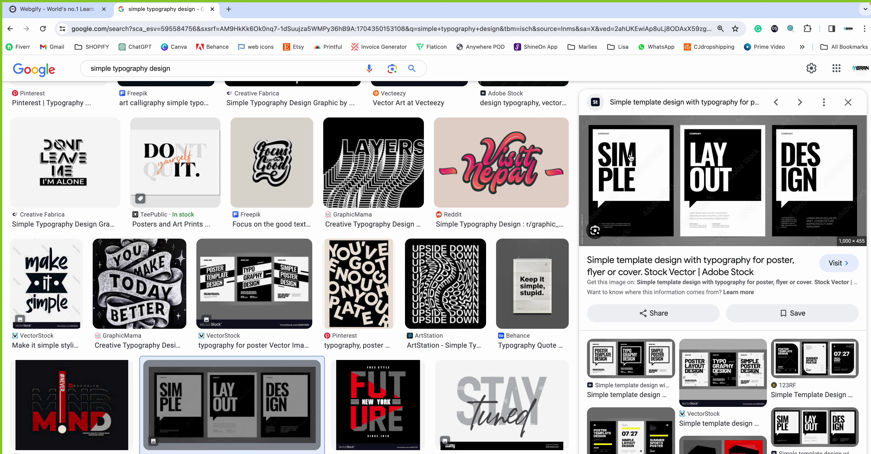
Find THE DOOR logo image further down, preview it and copy the image.
{"action": "mouse_move", "coordinate": [714, 176]}
{"action": "scroll", "coordinate": [360, 194], "scroll_direction": "down", "scroll_amount": 2}
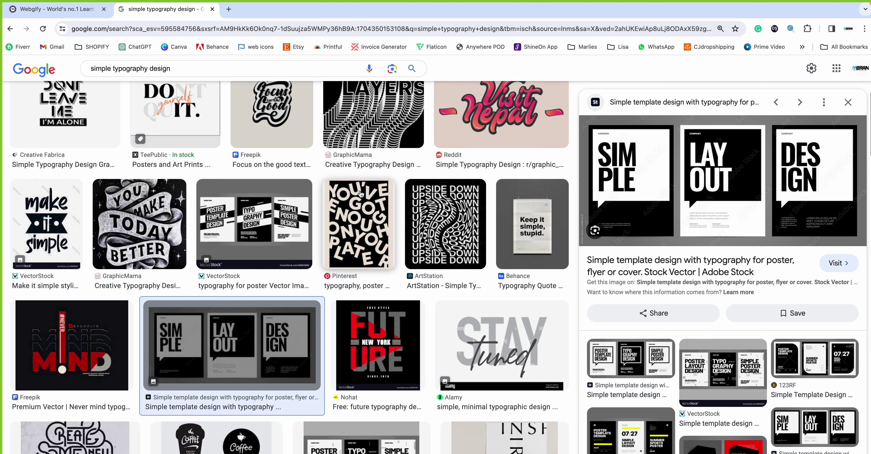
{"action": "scroll", "coordinate": [360, 193], "scroll_direction": "down", "scroll_amount": 3}
{"action": "scroll", "coordinate": [361, 194], "scroll_direction": "down", "scroll_amount": 1}
{"action": "scroll", "coordinate": [361, 193], "scroll_direction": "down", "scroll_amount": 4}
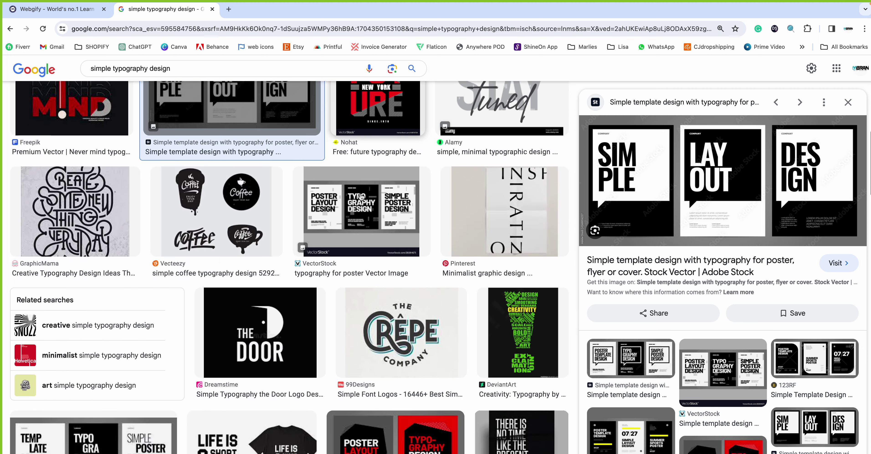
{"action": "left_click", "coordinate": [295, 323]}
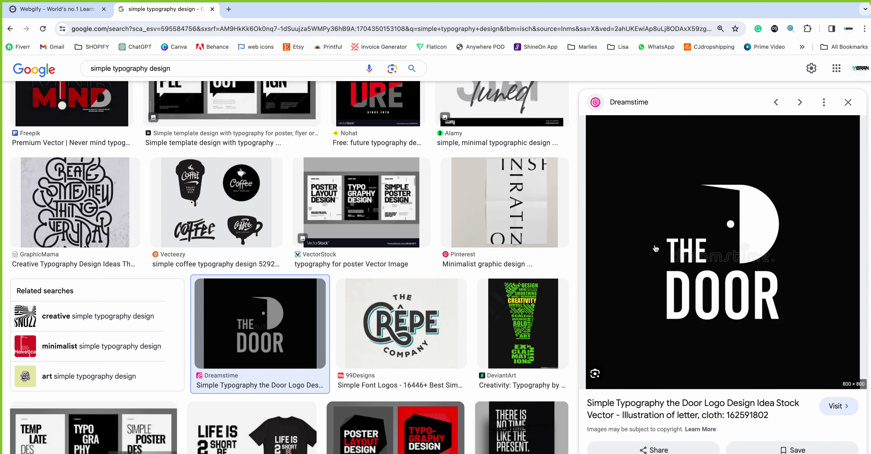
{"action": "mouse_move", "coordinate": [723, 251]}
{"action": "right_click", "coordinate": [735, 207]}
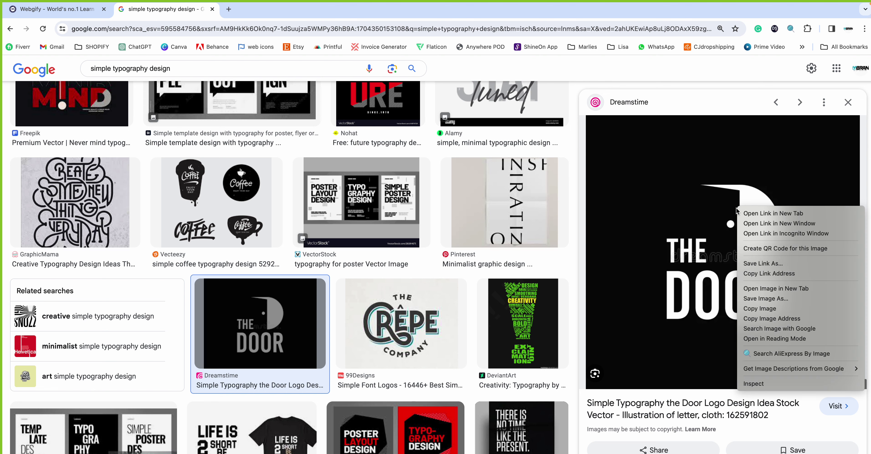
{"action": "left_click", "coordinate": [771, 309]}
Paste THE DOOR as Layer 1, scale it to 46.77% at top-left, and hide FRONT LOGO.
{"action": "key", "text": "ctrl+Left"}
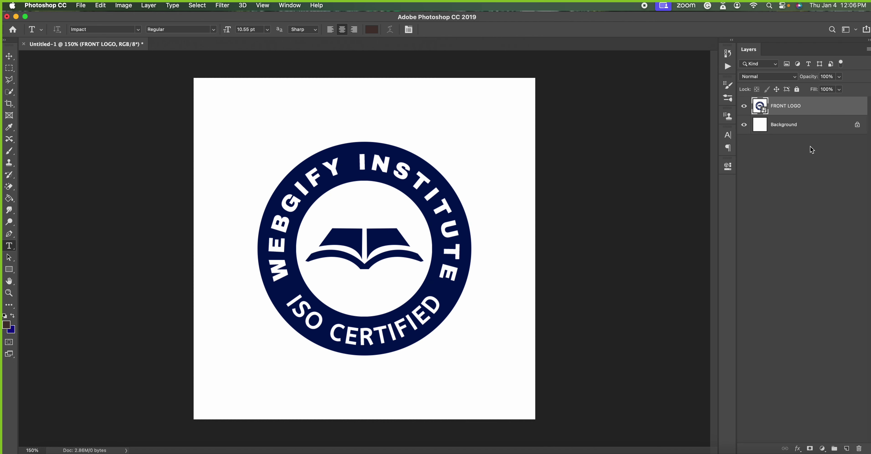
{"action": "key", "text": "ctrl+v"}
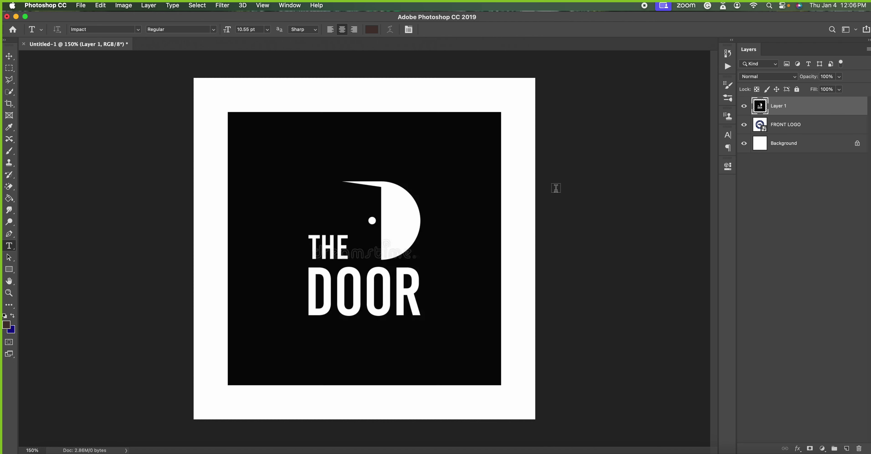
{"action": "key", "text": "ctrl+t"}
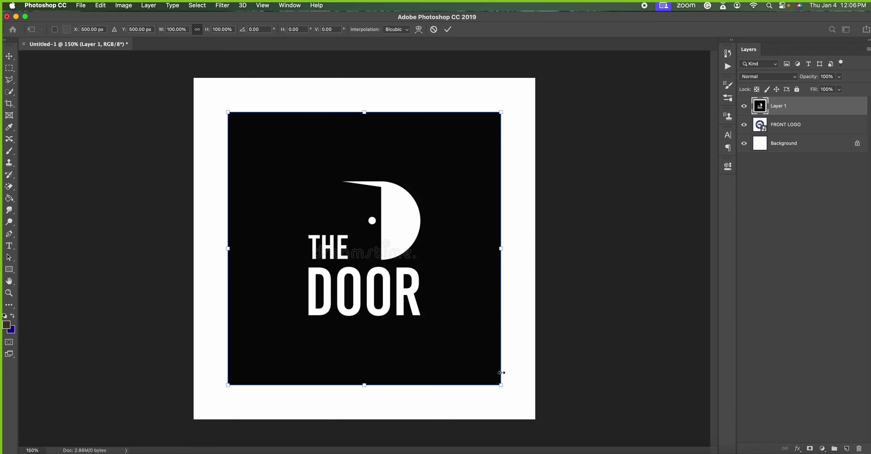
{"action": "mouse_move", "coordinate": [501, 371]}
{"action": "left_mouse_down"}
{"action": "mouse_move", "coordinate": [365, 215]}
{"action": "mouse_move", "coordinate": [308, 195]}
{"action": "left_mouse_up"}
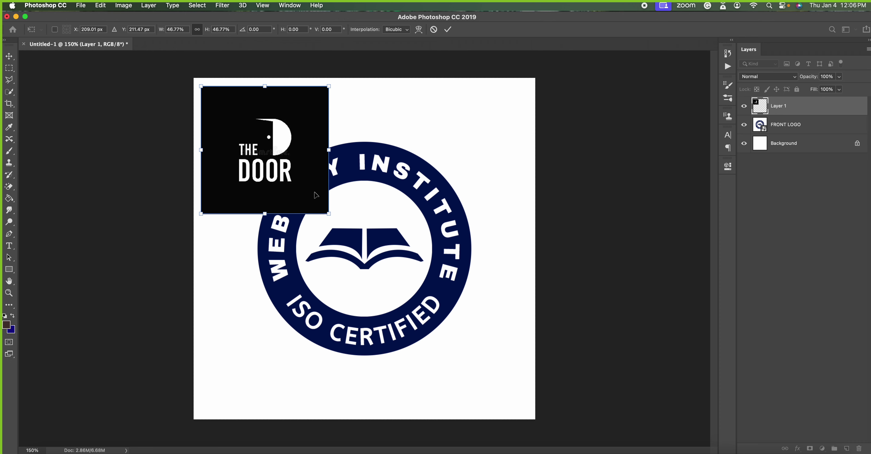
{"action": "key", "text": "Return"}
{"action": "key", "text": "t"}
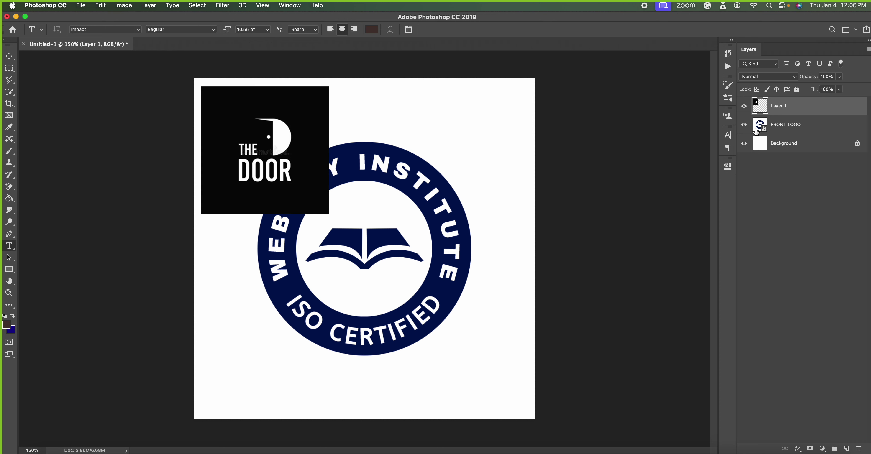
{"action": "left_click", "coordinate": [744, 125]}
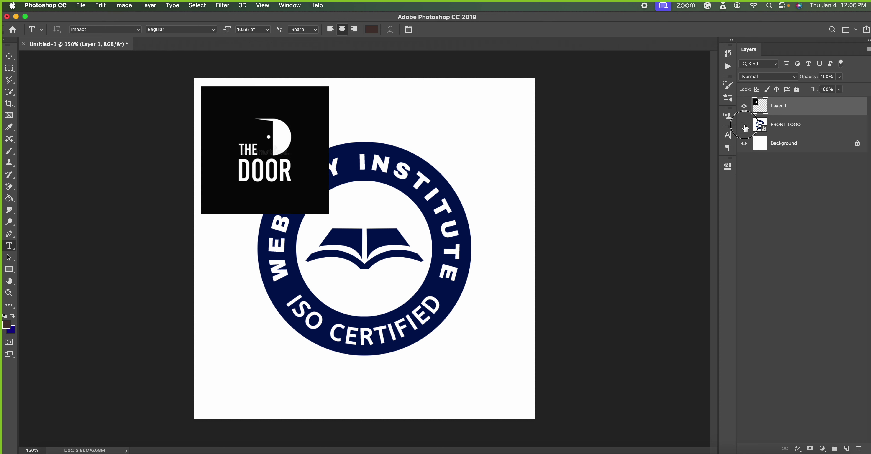
{"action": "left_click", "coordinate": [802, 144]}
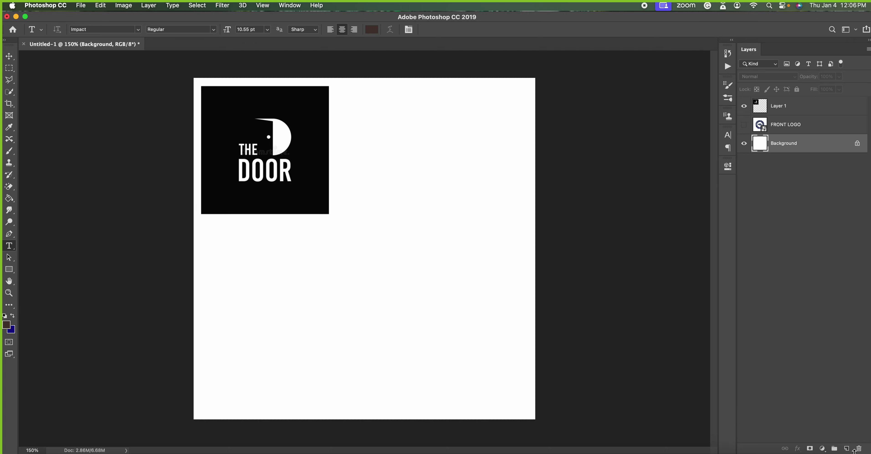
Add a new layer and sample THE DOOR's near-black as the foreground colour.
{"action": "left_click", "coordinate": [846, 448]}
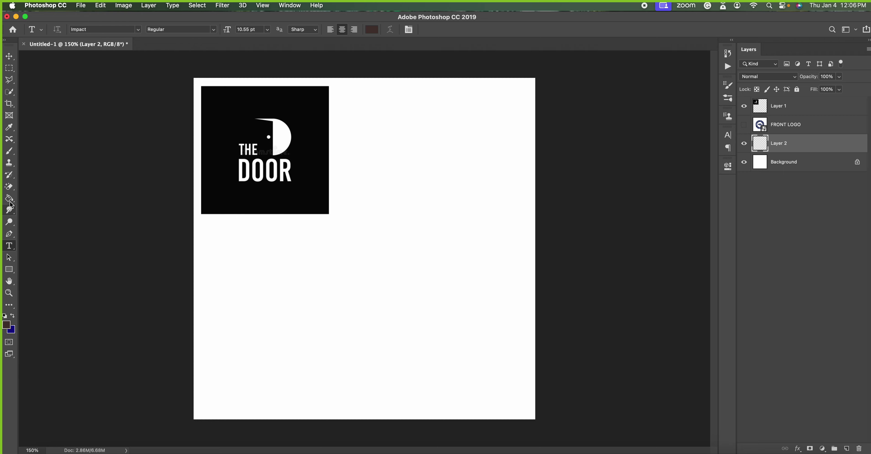
{"action": "left_click", "coordinate": [5, 325]}
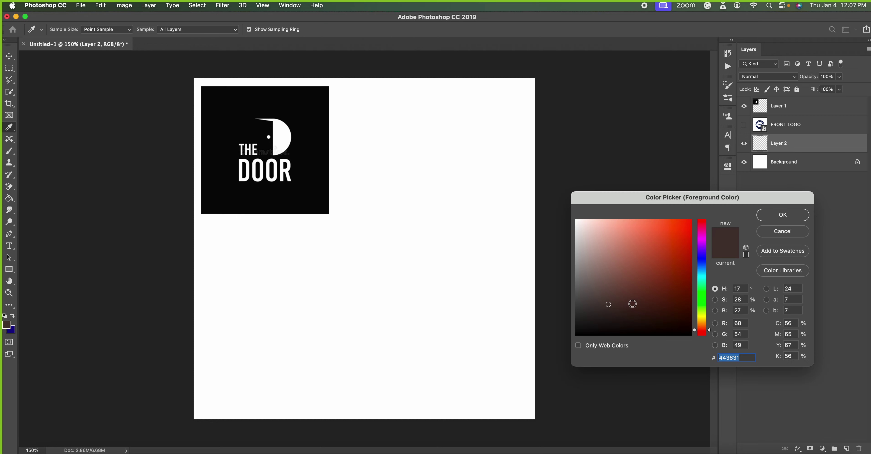
{"action": "left_click", "coordinate": [313, 112]}
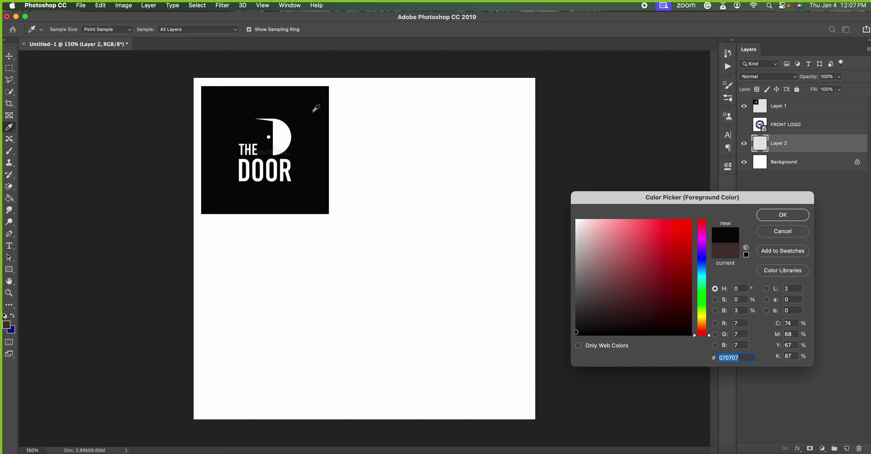
{"action": "left_click", "coordinate": [778, 218]}
{"action": "key", "text": "t"}
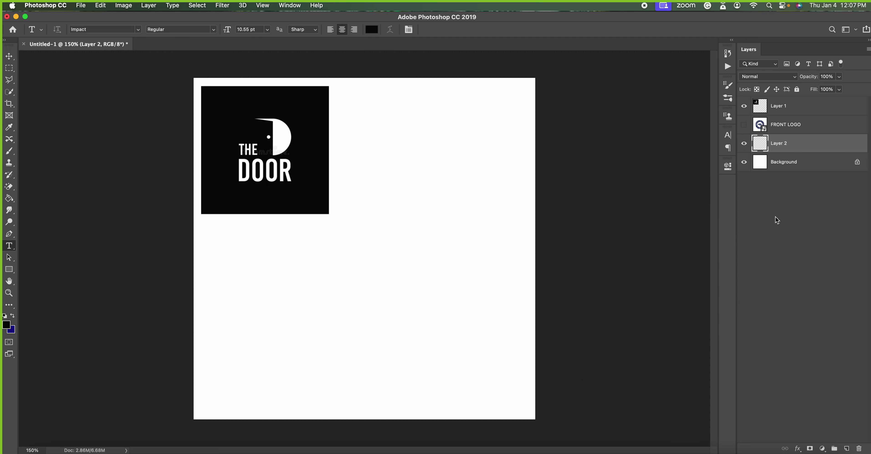
Rename the layer 'background color', fill it black with the Paint Bucket, and add an empty layer.
{"action": "left_click", "coordinate": [9, 198]}
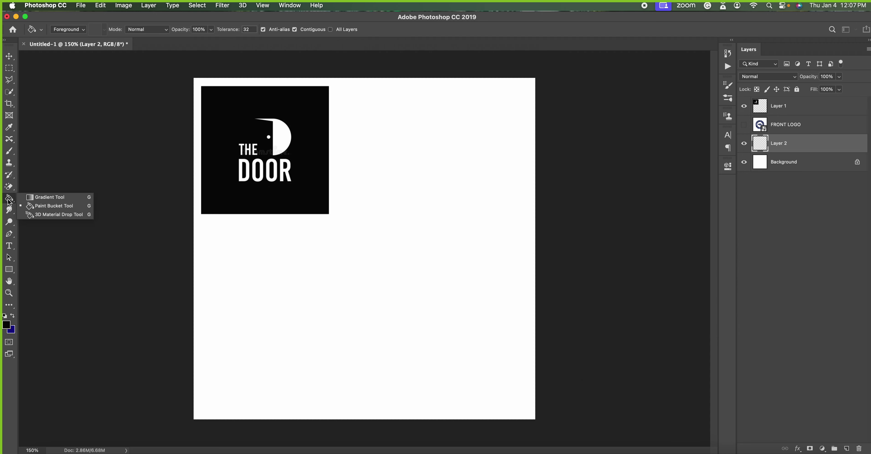
{"action": "left_click", "coordinate": [49, 206]}
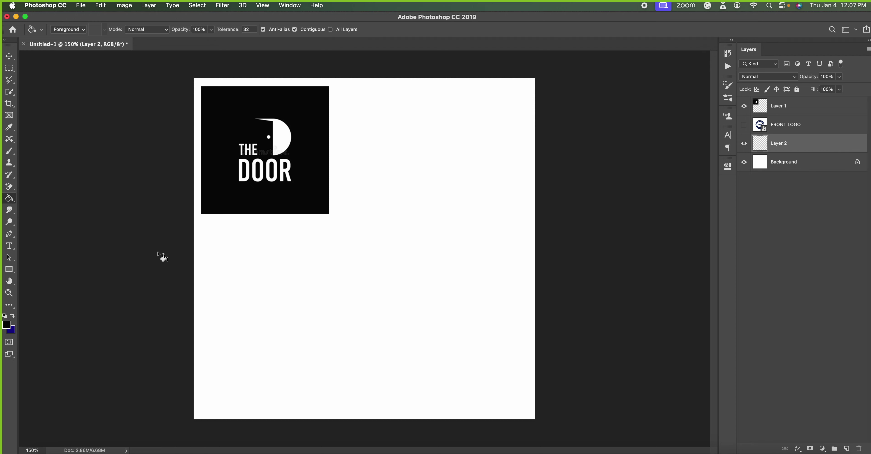
{"action": "double_click", "coordinate": [777, 144]}
{"action": "type", "text": "backgroun"}
{"action": "type", "text": "d color"}
{"action": "key", "text": "Return"}
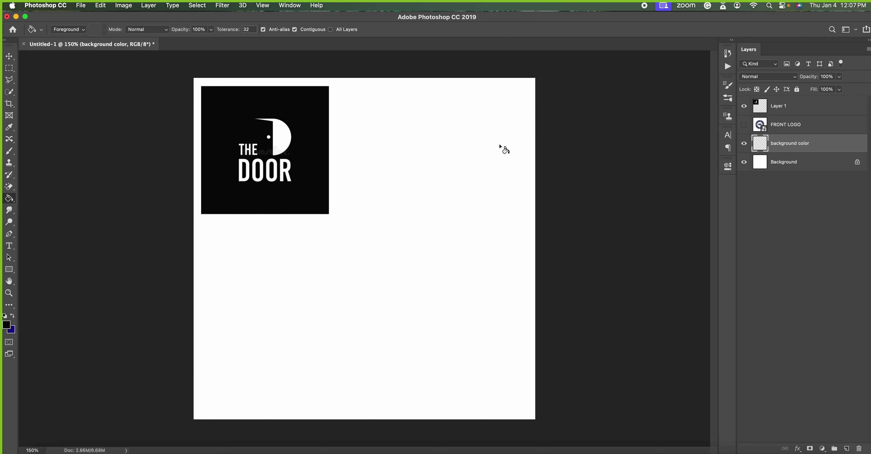
{"action": "left_click", "coordinate": [476, 212]}
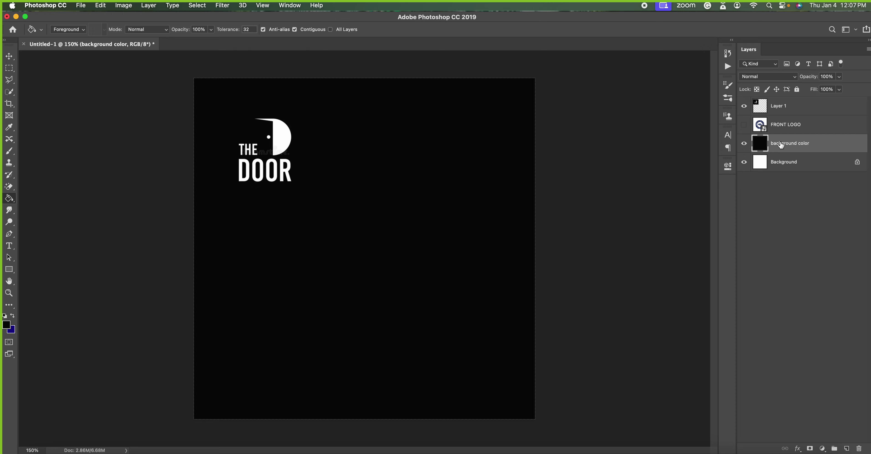
{"action": "left_click", "coordinate": [846, 448]}
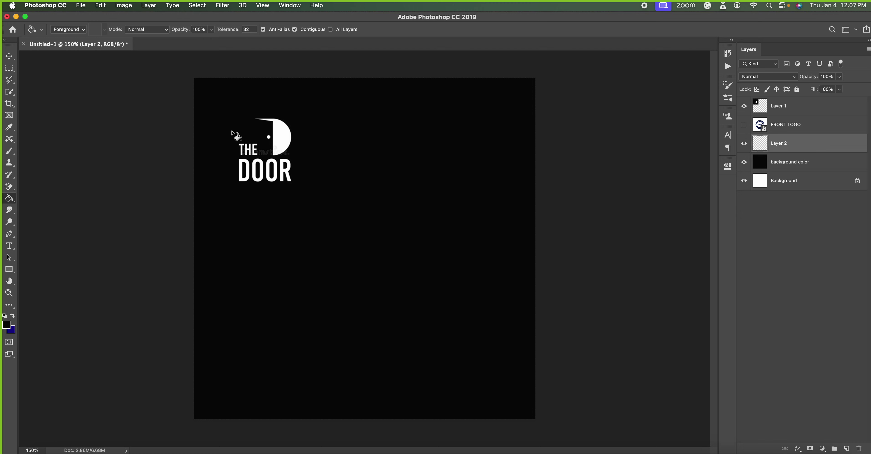
With the Horizontal Type Tool, set the text colour to white (ffffff) sampled from the logo.
{"action": "left_click", "coordinate": [9, 246]}
{"action": "right_click", "coordinate": [10, 249]}
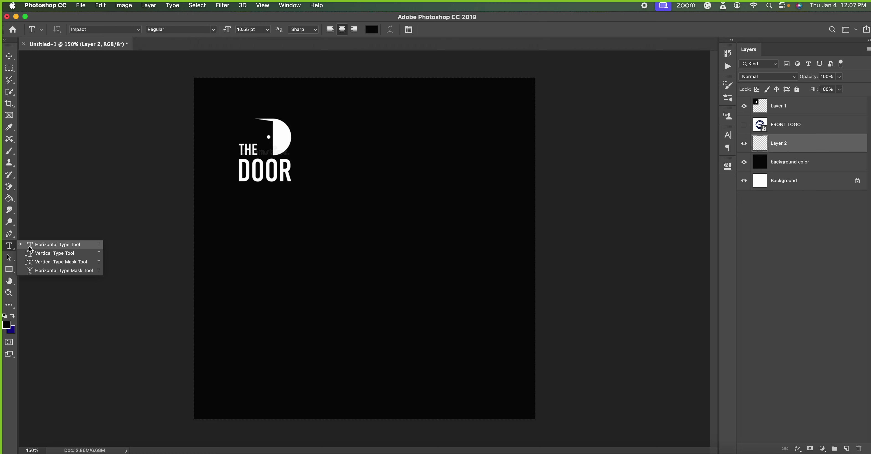
{"action": "left_click", "coordinate": [41, 247]}
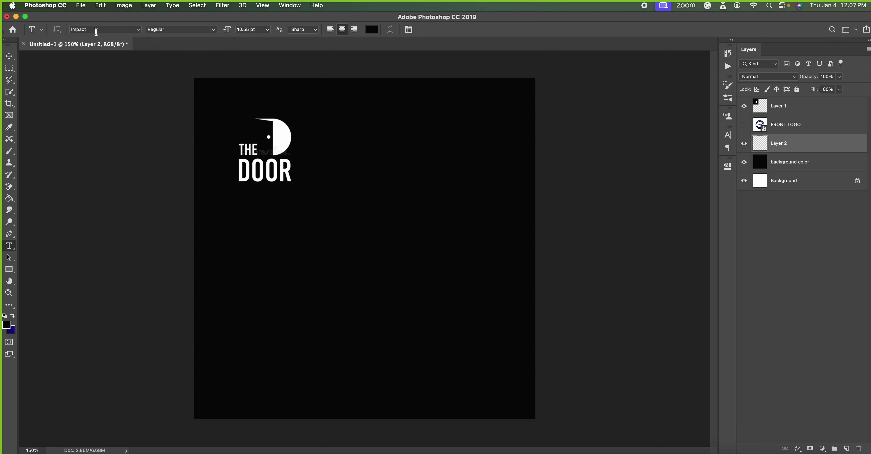
{"action": "left_click", "coordinate": [372, 30]}
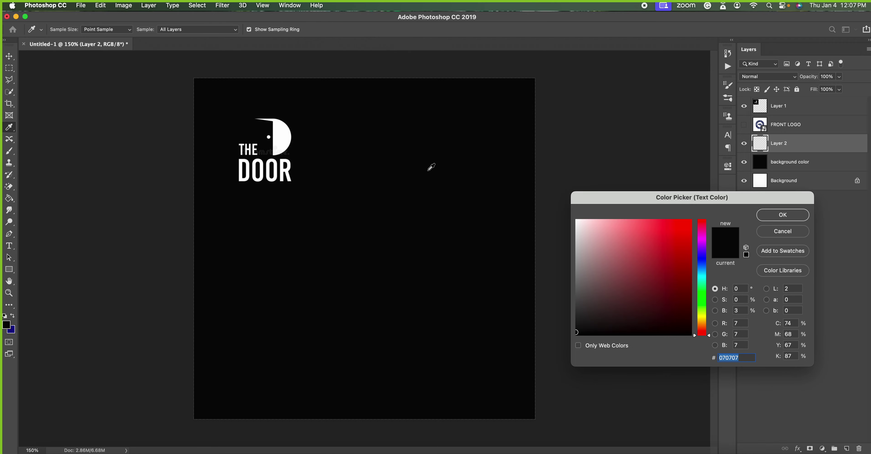
{"action": "left_click", "coordinate": [285, 140]}
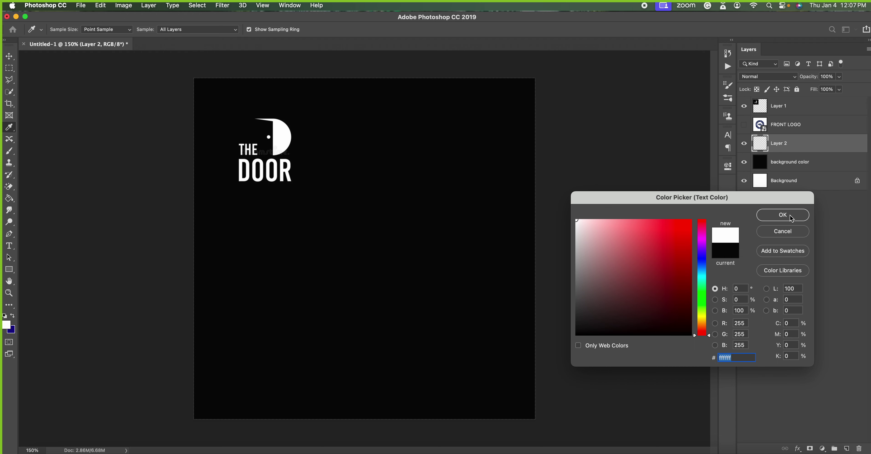
{"action": "left_click", "coordinate": [781, 215]}
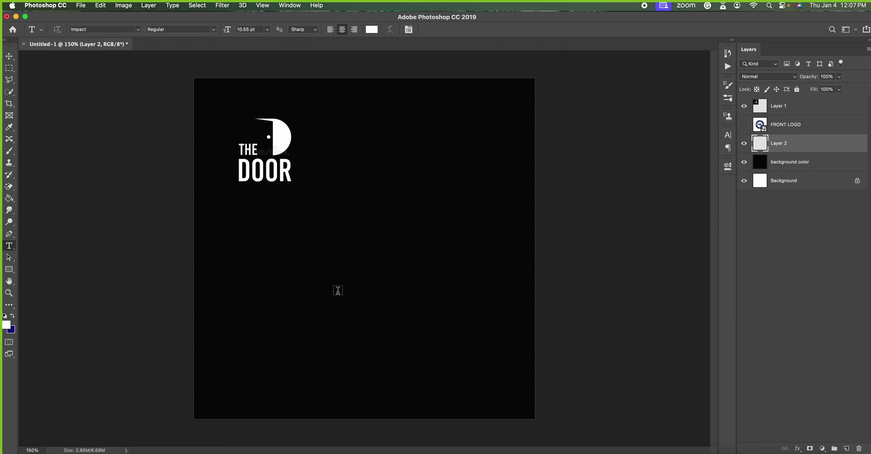
Type 'THE' in capitals in a new text box near the canvas centre.
{"action": "left_click", "coordinate": [350, 280]}
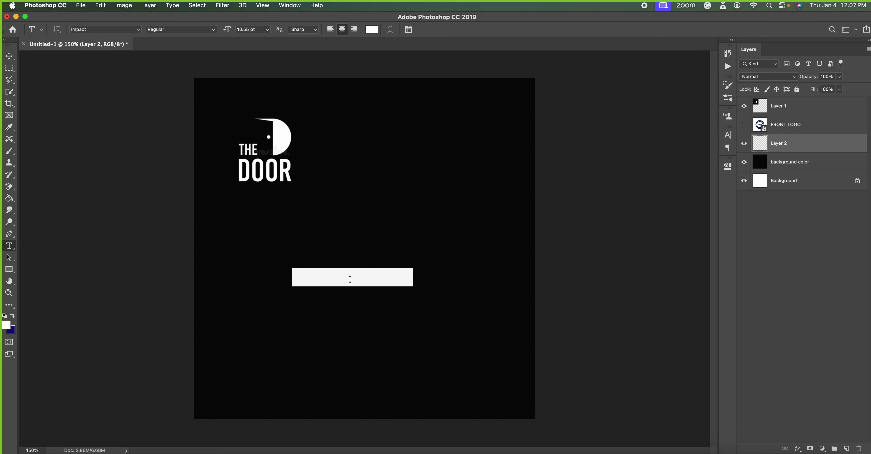
{"action": "key", "text": "BackSpace"}
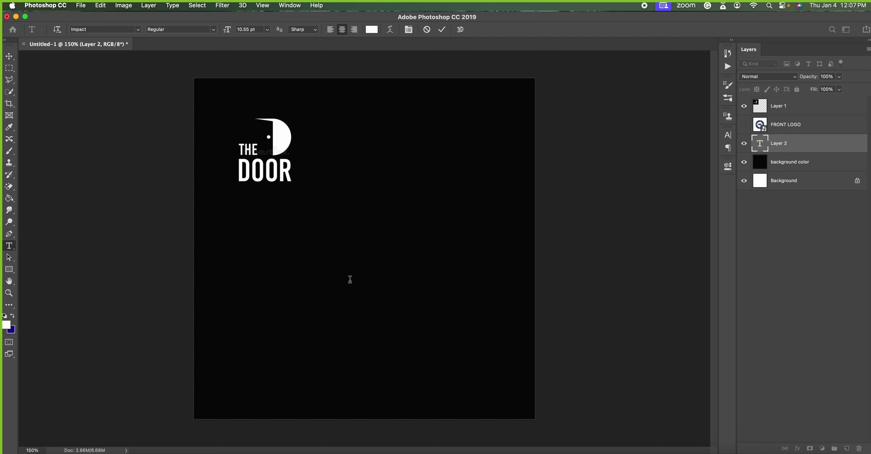
{"action": "key", "text": "Caps_Lock"}
{"action": "type", "text": "THE"}
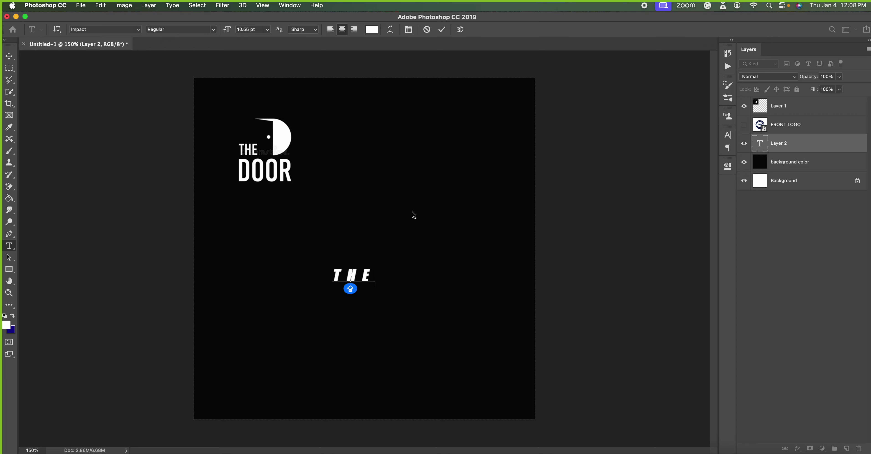
{"action": "key", "text": "super+a"}
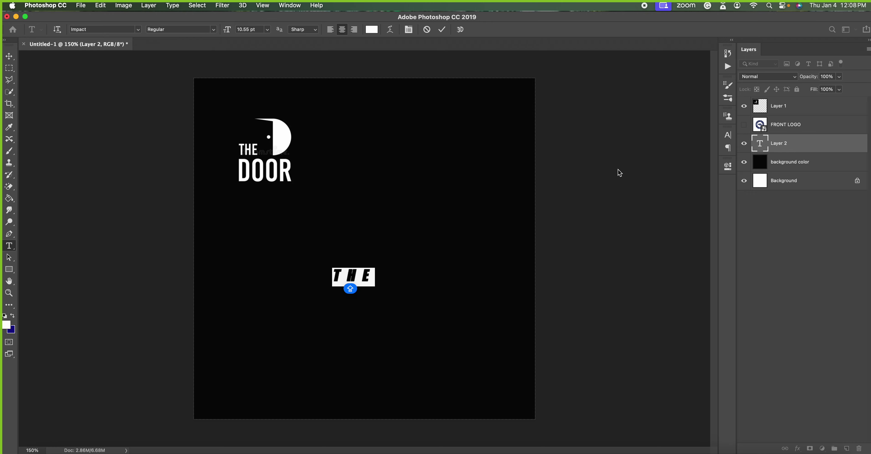
Turn off Faux Italic and Faux Bold for THE and tighten its tracking to 40.
{"action": "left_click", "coordinate": [727, 134]}
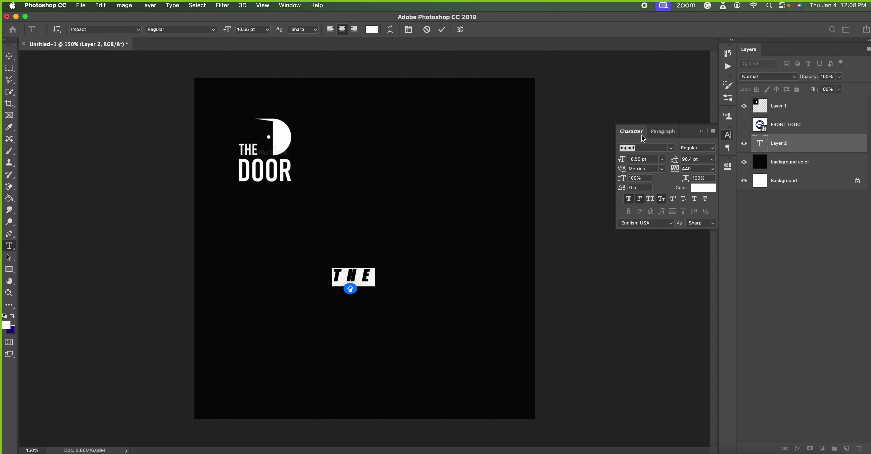
{"action": "left_click", "coordinate": [640, 201]}
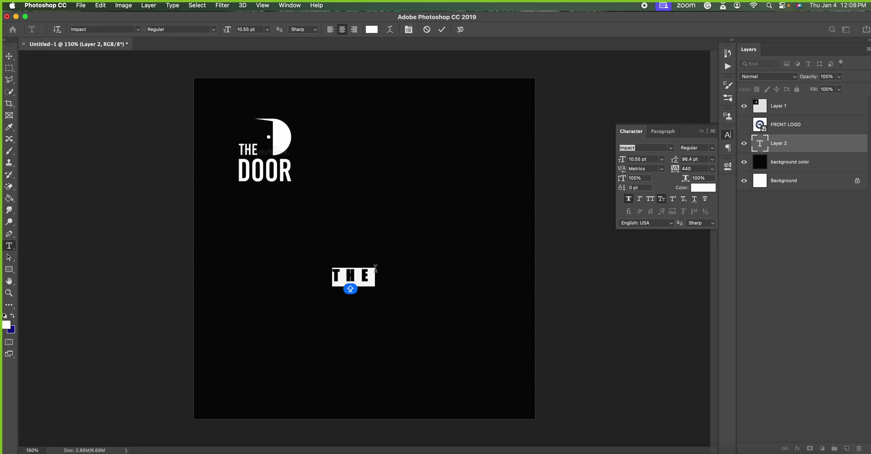
{"action": "left_click", "coordinate": [631, 200]}
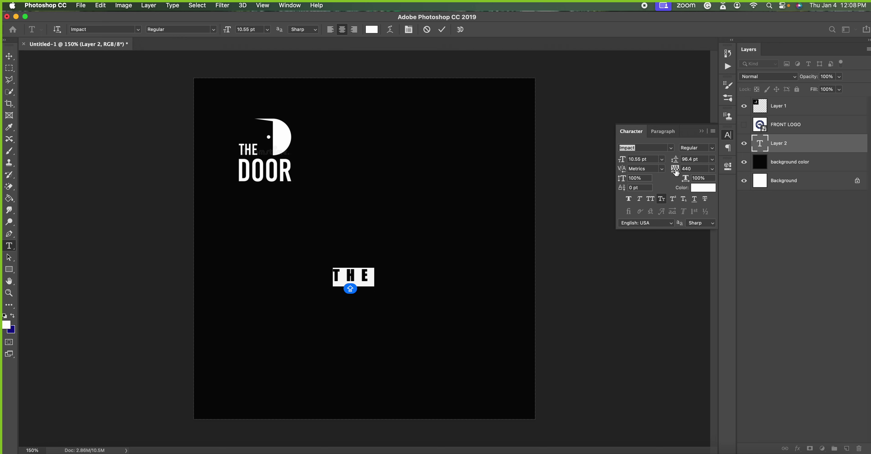
{"action": "left_click_drag", "start_coordinate": [675, 172], "coordinate": [666, 174]}
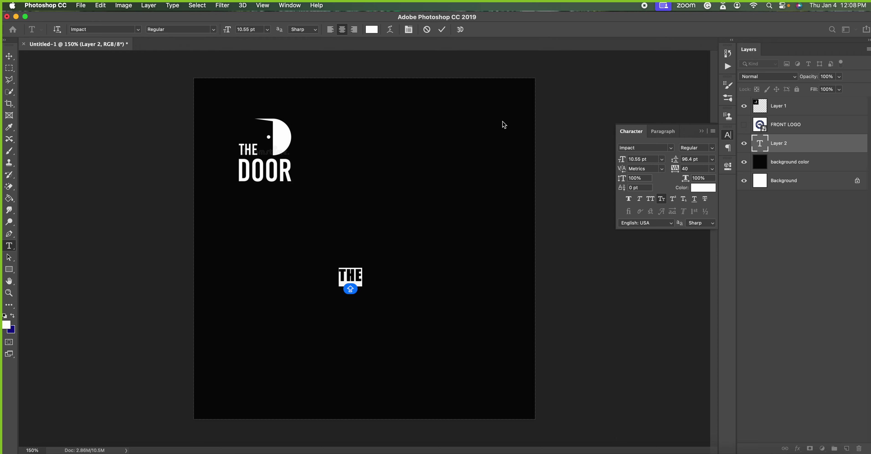
{"action": "left_click", "coordinate": [441, 30]}
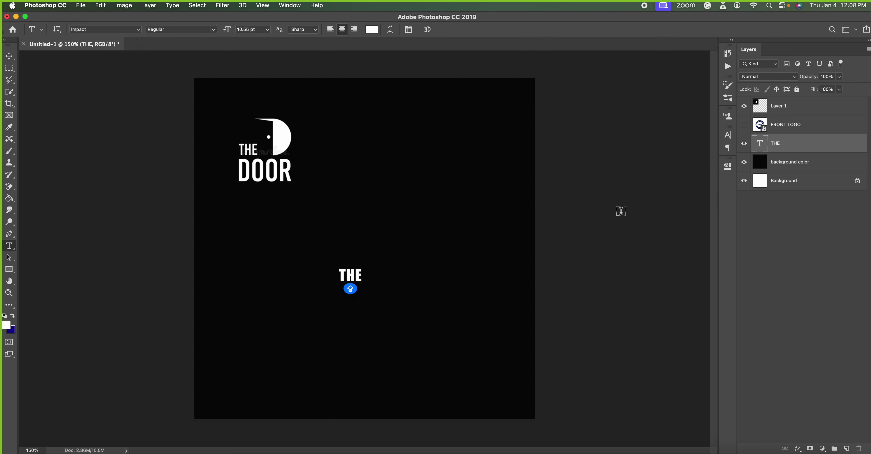
{"action": "key", "text": "ctrl+t"}
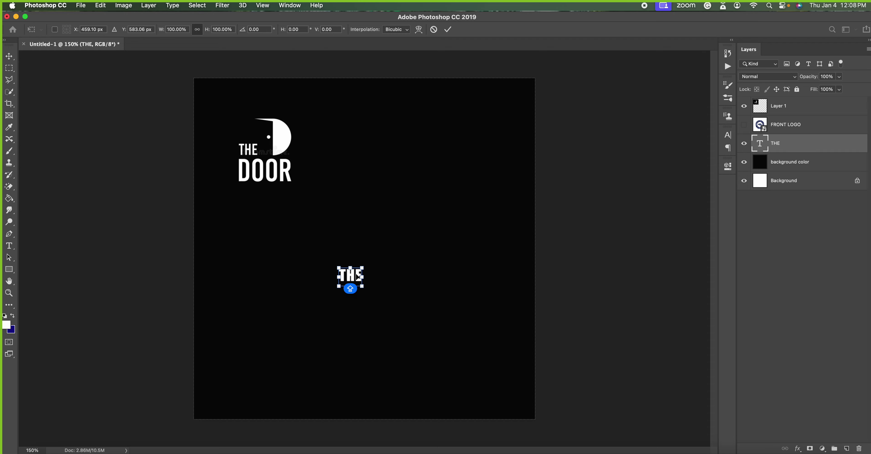
Move THE up and to the left and scale it up slightly.
{"action": "left_click_drag", "start_coordinate": [357, 277], "coordinate": [300, 263]}
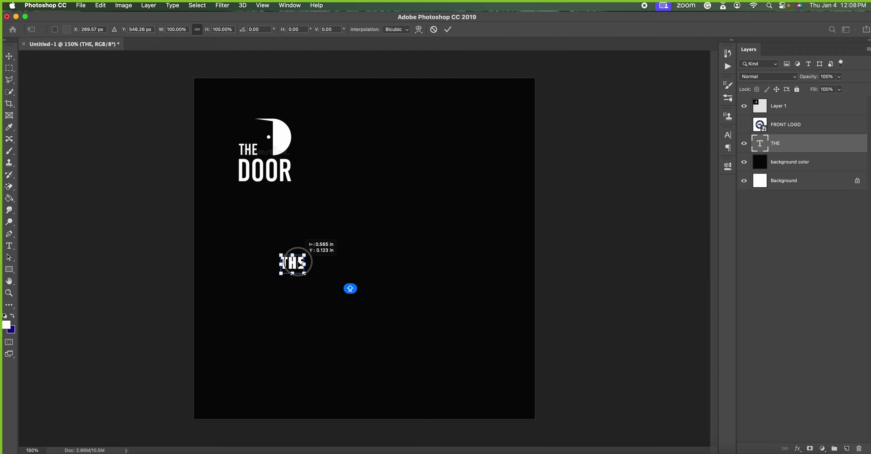
{"action": "left_click_drag", "start_coordinate": [305, 256], "coordinate": [311, 251]}
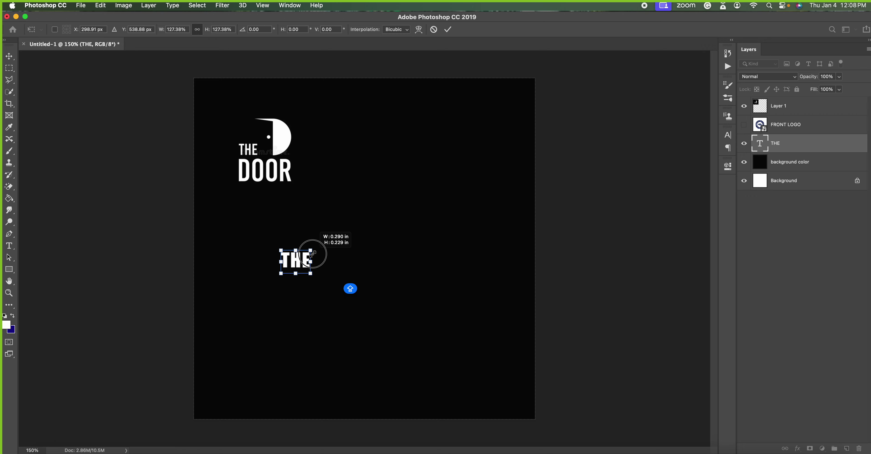
{"action": "left_click", "coordinate": [447, 29]}
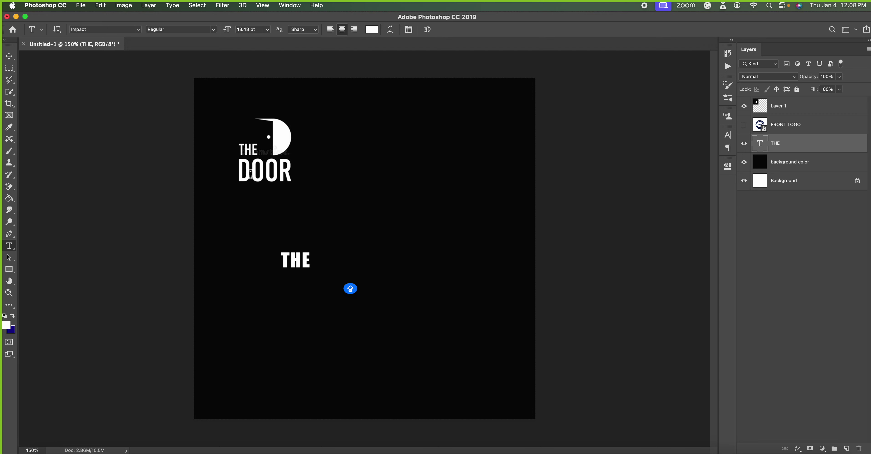
Stretch THE vertically so it stands taller, committing at 18.58 pt.
{"action": "key", "text": "ctrl+t"}
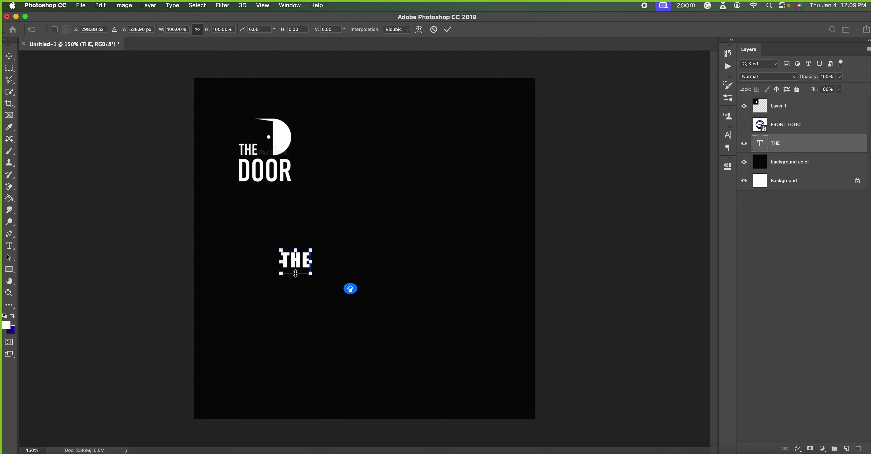
{"action": "left_click_drag", "start_coordinate": [295, 273], "coordinate": [295, 277]}
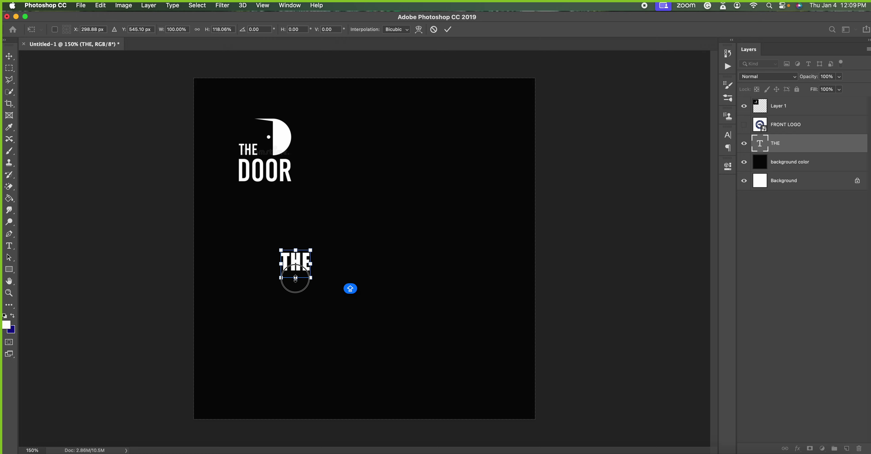
{"action": "mouse_move", "coordinate": [295, 277]}
{"action": "left_mouse_down"}
{"action": "mouse_move", "coordinate": [295, 302]}
{"action": "mouse_move", "coordinate": [295, 280]}
{"action": "left_mouse_up"}
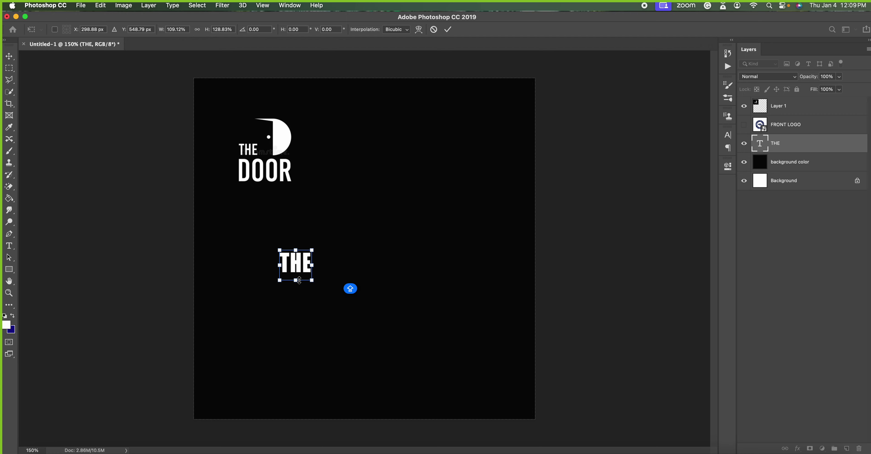
{"action": "mouse_move", "coordinate": [296, 280]}
{"action": "left_mouse_down"}
{"action": "mouse_move", "coordinate": [296, 300]}
{"action": "mouse_move", "coordinate": [296, 268]}
{"action": "mouse_move", "coordinate": [299, 280]}
{"action": "left_mouse_up"}
{"action": "left_click_drag", "start_coordinate": [295, 280], "coordinate": [295, 282]}
{"action": "left_click", "coordinate": [448, 30]}
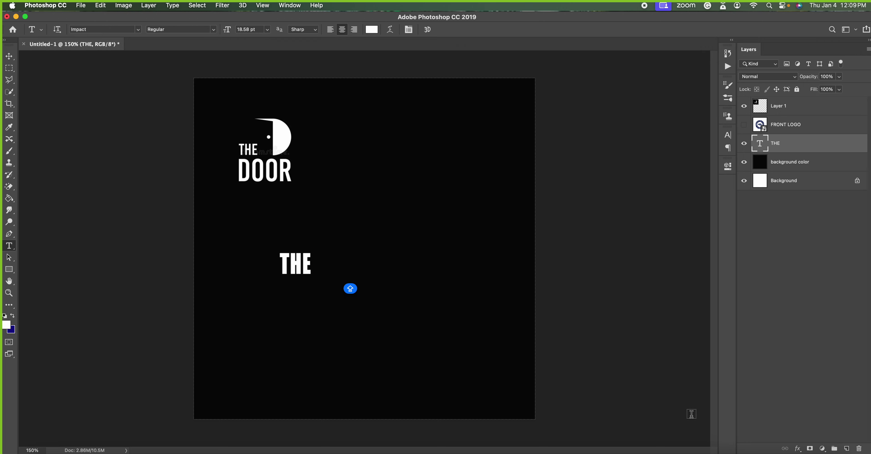
Change the THE text's font to Arial Bold in the Character panel.
{"action": "left_click", "coordinate": [728, 135]}
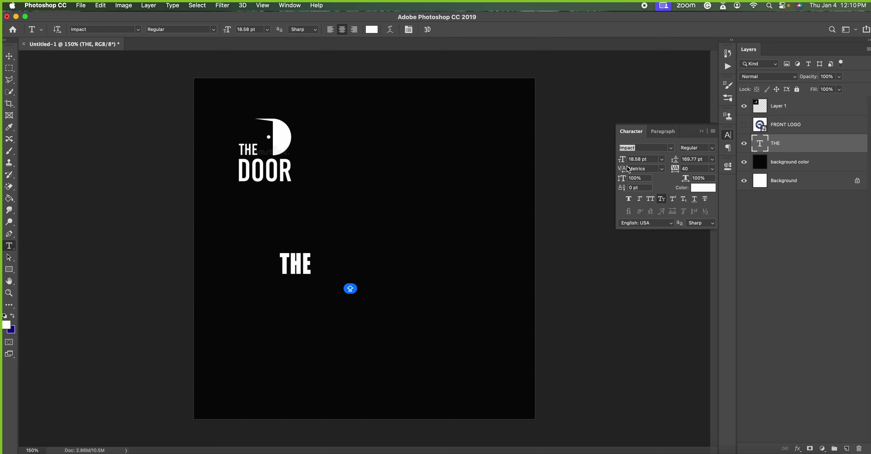
{"action": "left_click", "coordinate": [671, 148]}
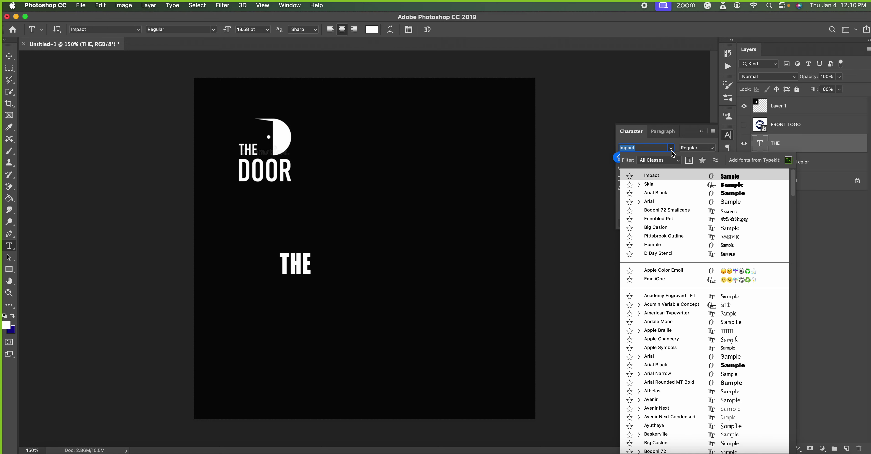
{"action": "left_click", "coordinate": [667, 201]}
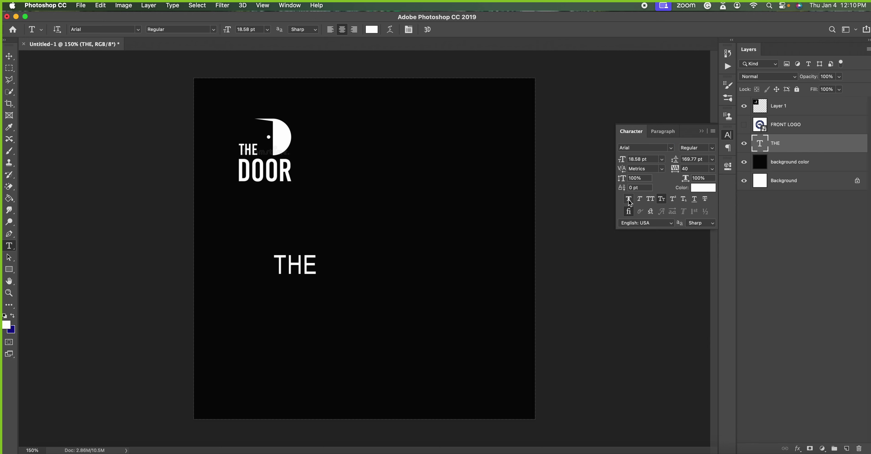
{"action": "left_click", "coordinate": [711, 148]}
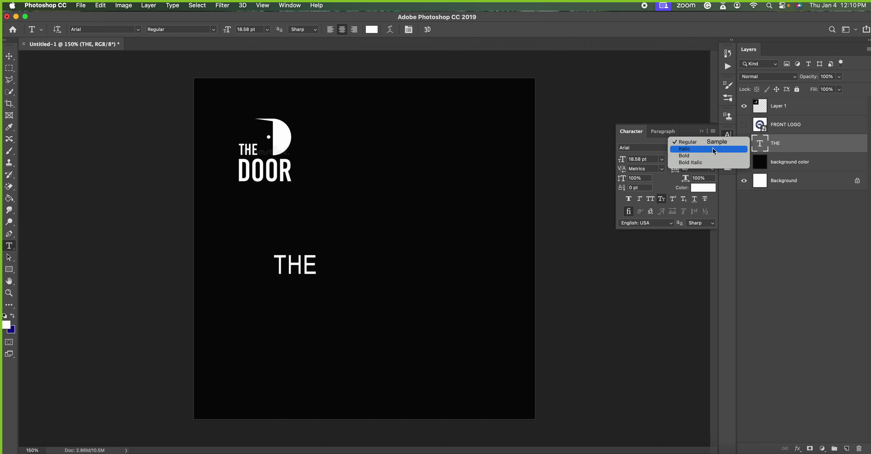
{"action": "left_click", "coordinate": [702, 157]}
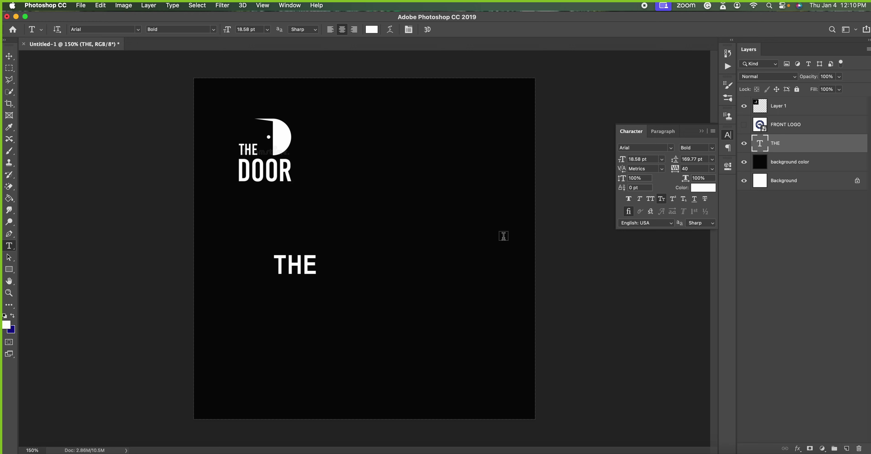
Narrow THE horizontally and shift it left near The Door logo's edge.
{"action": "key", "text": "super+t"}
{"action": "mouse_move", "coordinate": [319, 271]}
{"action": "left_mouse_down"}
{"action": "mouse_move", "coordinate": [289, 279]}
{"action": "mouse_move", "coordinate": [272, 270]}
{"action": "left_mouse_up"}
{"action": "key", "text": "Return"}
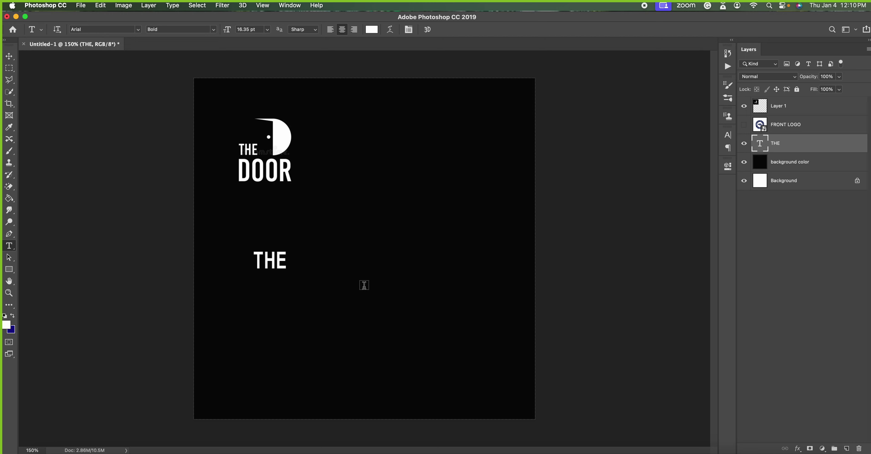
Add a new layer and start a text box below THE, then discard the placeholder.
{"action": "left_click", "coordinate": [847, 449]}
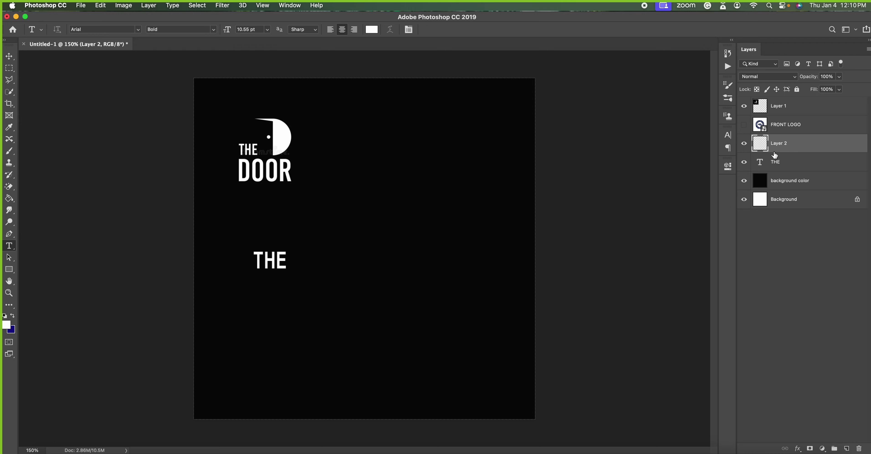
{"action": "left_click", "coordinate": [273, 326]}
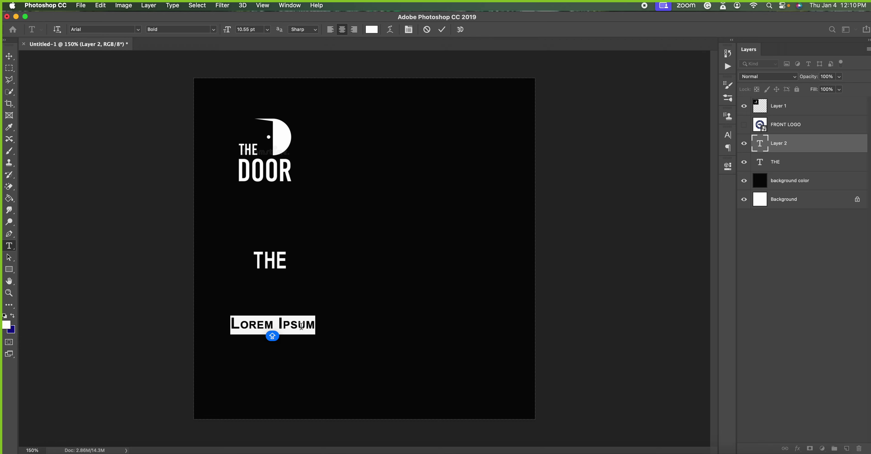
{"action": "left_click", "coordinate": [654, 21]}
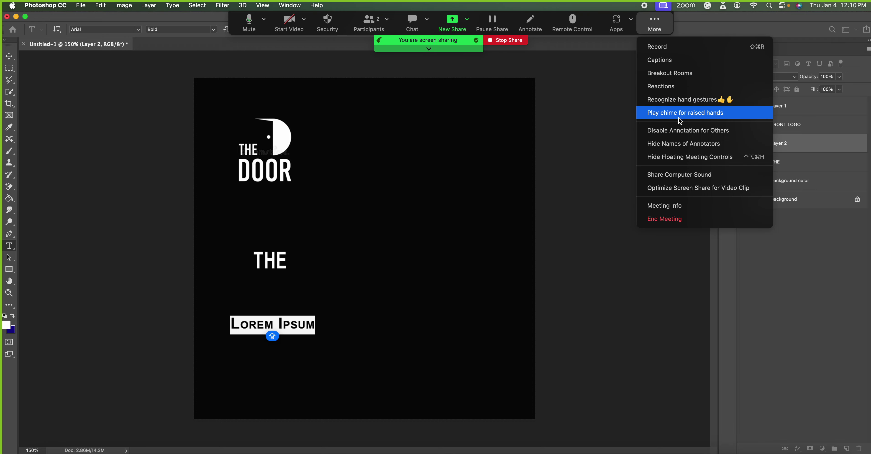
{"action": "left_click", "coordinate": [671, 157]}
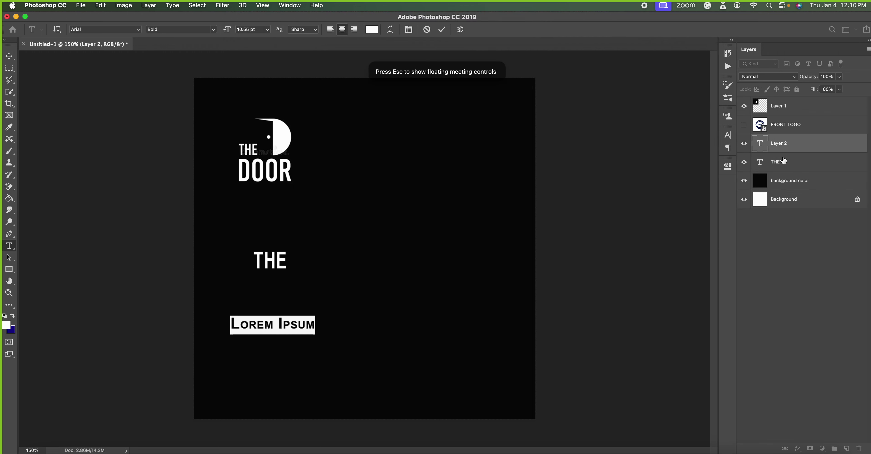
{"action": "left_click", "coordinate": [442, 29]}
{"action": "key", "text": "ctrl+z"}
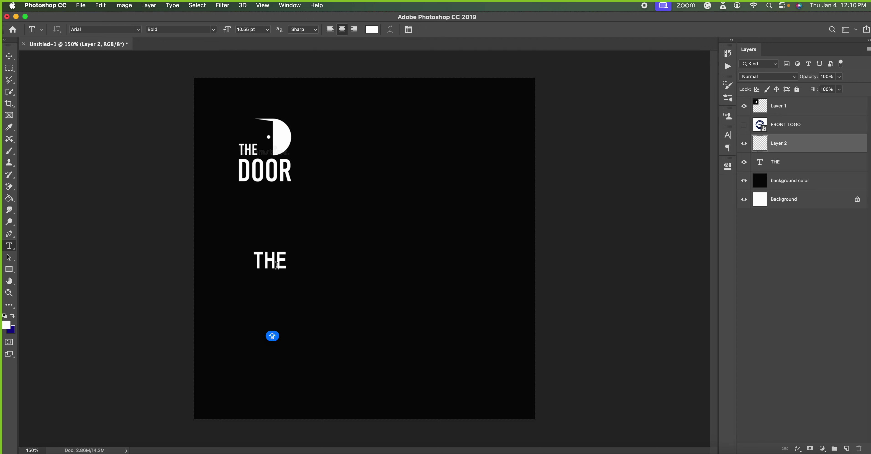
Reselect Layer 2 and type 'DOOR' in a new Arial Bold text box below THE.
{"action": "left_click", "coordinate": [285, 261]}
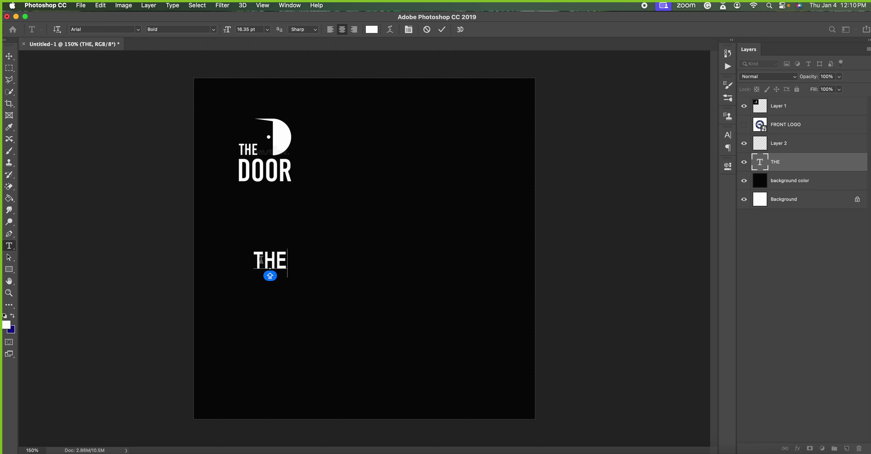
{"action": "left_click", "coordinate": [442, 29]}
{"action": "left_click", "coordinate": [791, 151]}
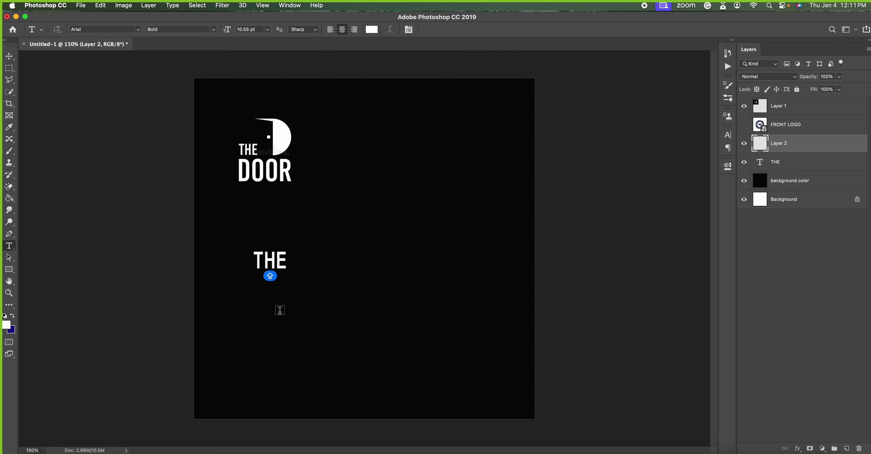
{"action": "left_click", "coordinate": [279, 322]}
{"action": "key", "text": "BackSpace"}
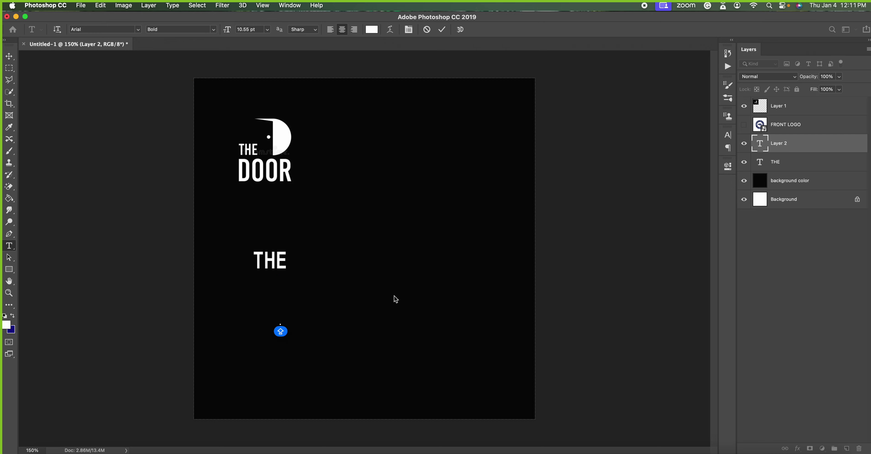
{"action": "type", "text": "DOOR"}
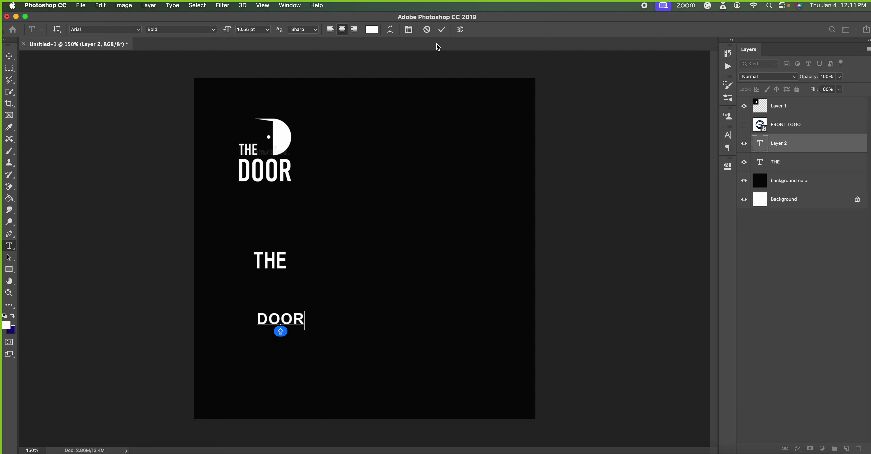
Commit DOOR, try scaling it up about threefold with a free transform, then undo the enlargement.
{"action": "left_click", "coordinate": [442, 29]}
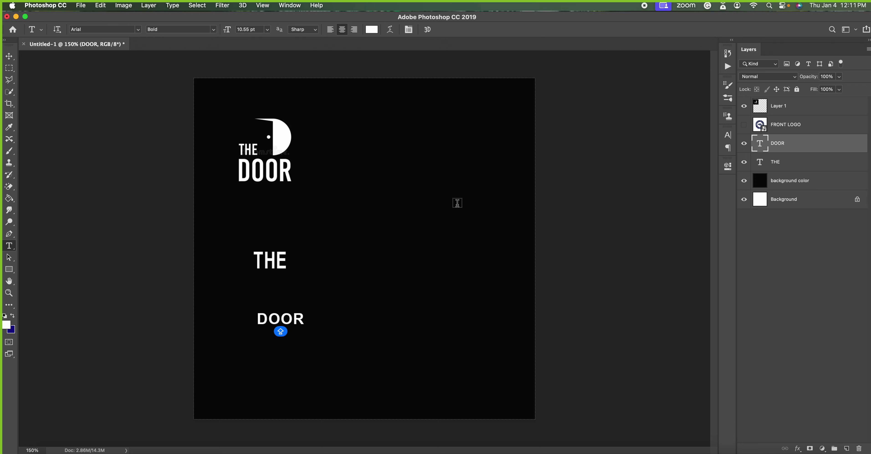
{"action": "key", "text": "ctrl+t"}
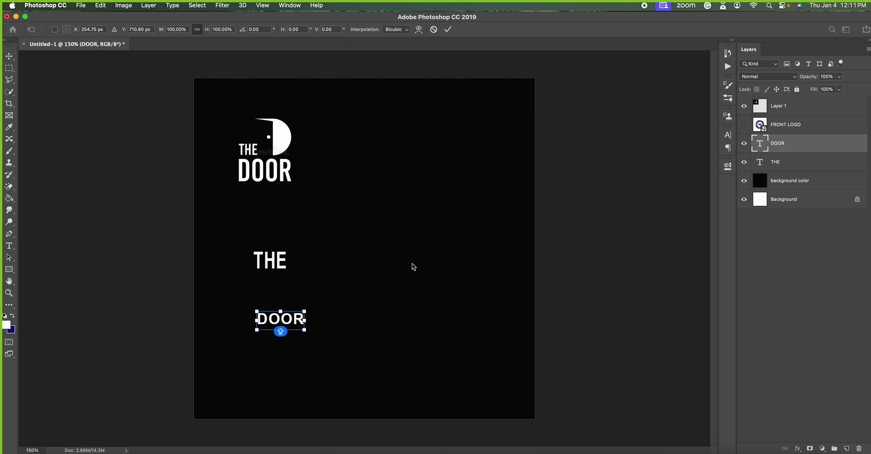
{"action": "left_click_drag", "start_coordinate": [307, 307], "coordinate": [411, 298]}
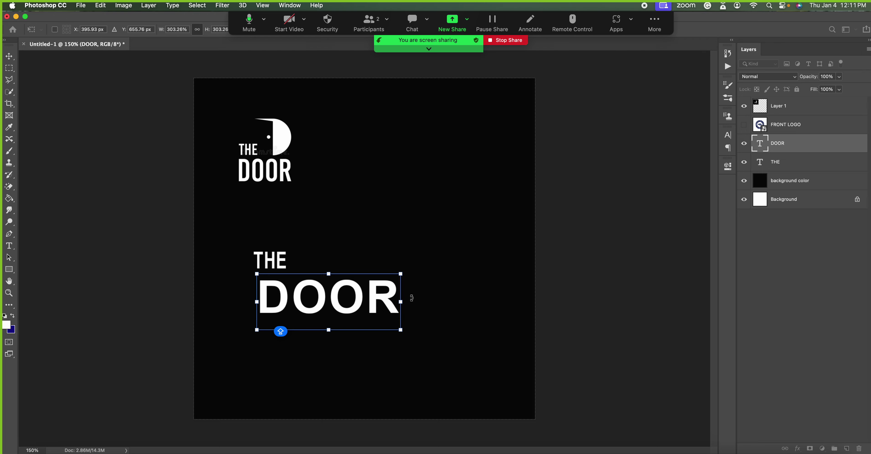
{"action": "left_click", "coordinate": [655, 20]}
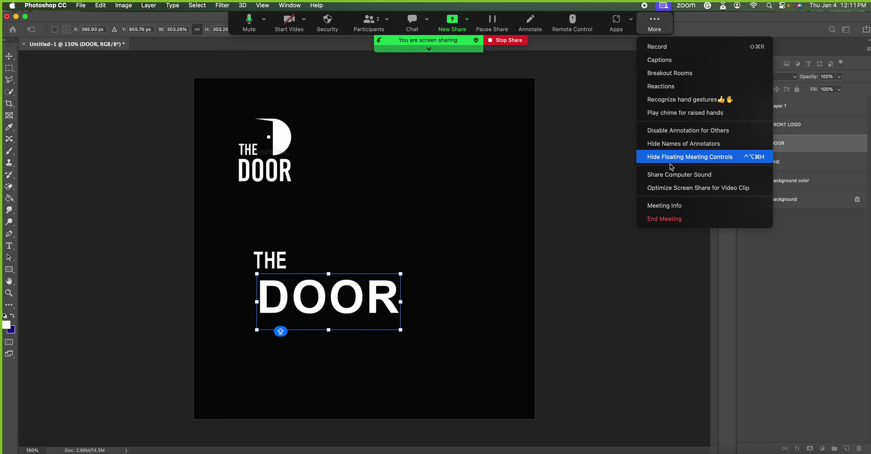
{"action": "left_click", "coordinate": [675, 157]}
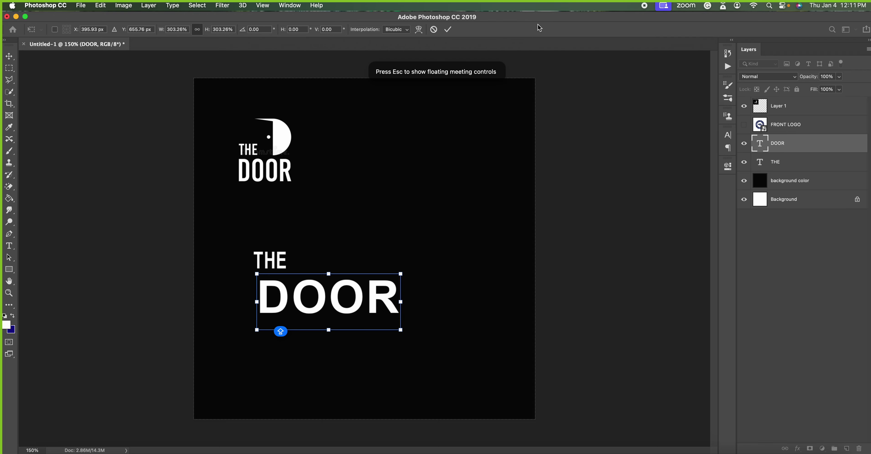
{"action": "left_click", "coordinate": [447, 29]}
{"action": "key", "text": "super+z"}
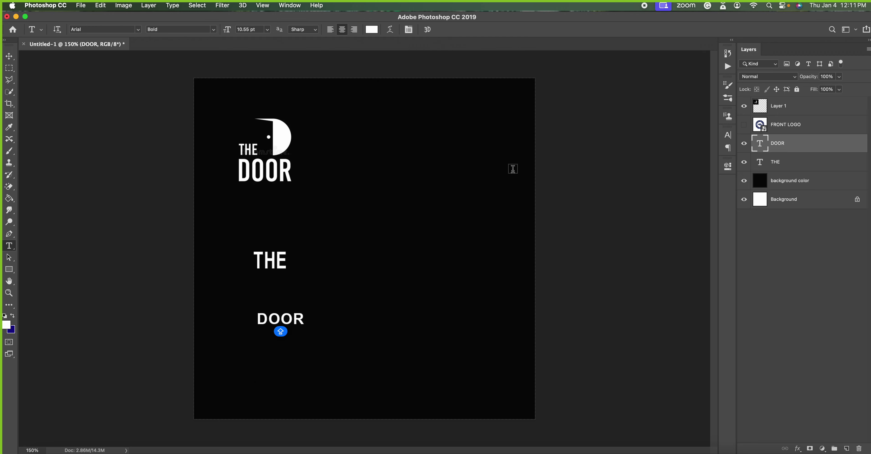
Set DOOR's font size to 45.55 pt and move it directly beneath THE.
{"action": "left_click", "coordinate": [727, 135]}
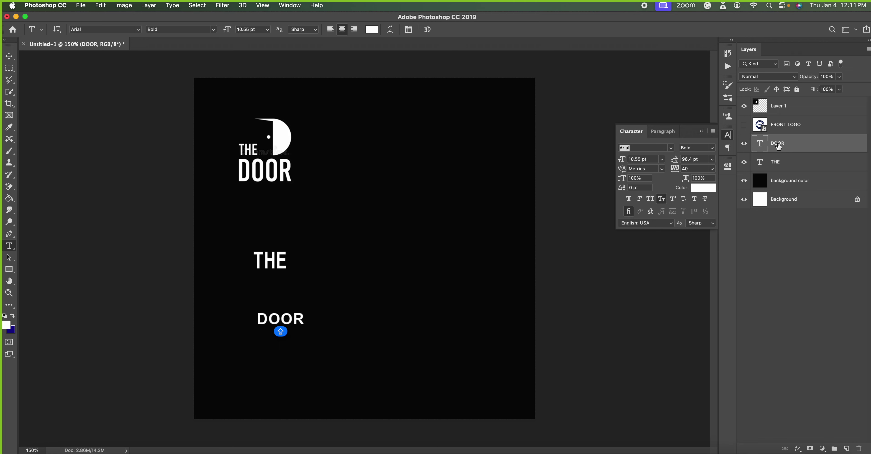
{"action": "left_click_drag", "start_coordinate": [622, 162], "coordinate": [629, 162]}
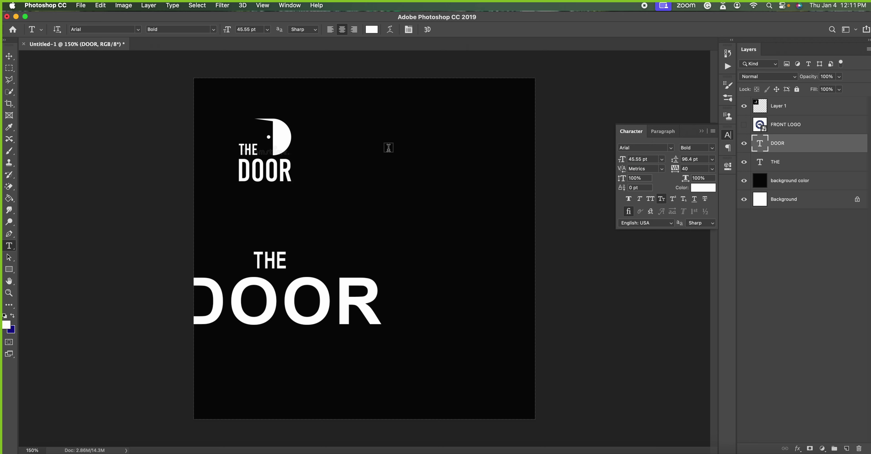
{"action": "key", "text": "super+t"}
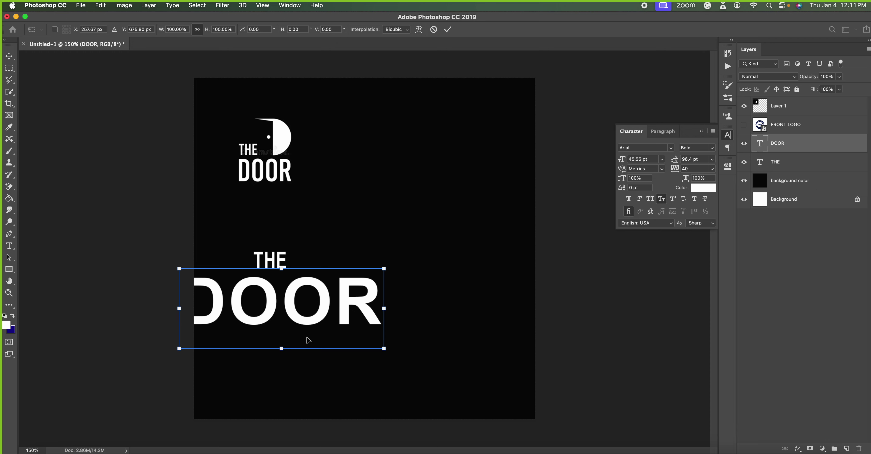
{"action": "left_click_drag", "start_coordinate": [308, 339], "coordinate": [397, 329]}
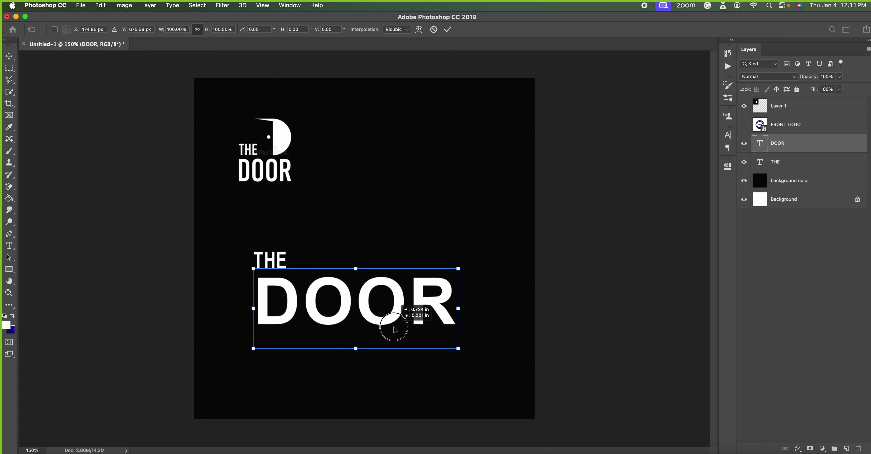
{"action": "left_click_drag", "start_coordinate": [397, 329], "coordinate": [391, 329]}
{"action": "key", "text": "ctrl+z"}
{"action": "key", "text": "ctrl+z"}
{"action": "key", "text": "ctrl+z"}
{"action": "key", "text": "ctrl+shift+z"}
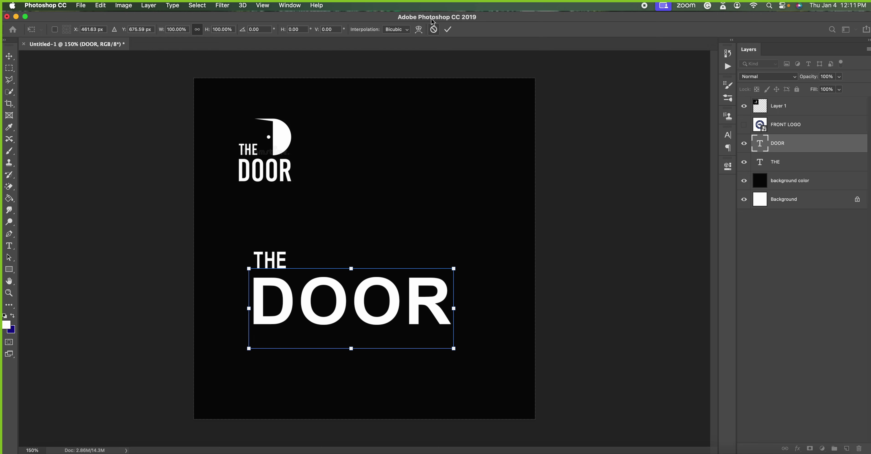
{"action": "left_click", "coordinate": [447, 29]}
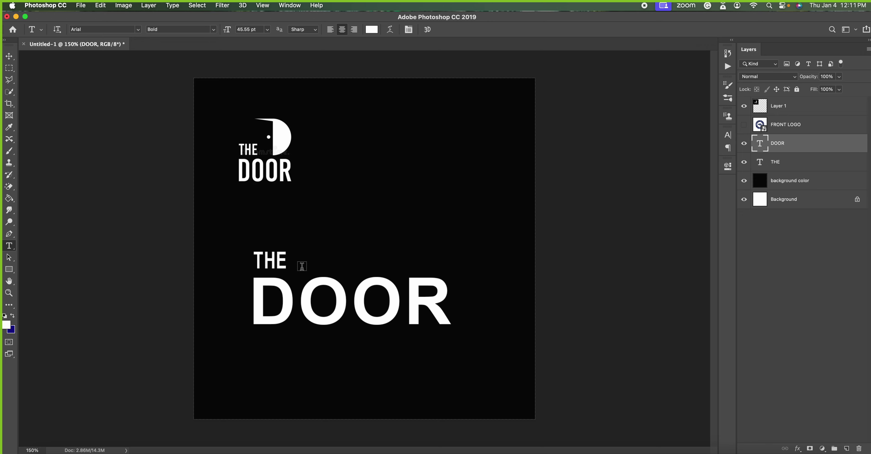
Create a vertical guide at 0 in on the canvas's left edge, with the Move tool active.
{"action": "left_click", "coordinate": [223, 7]}
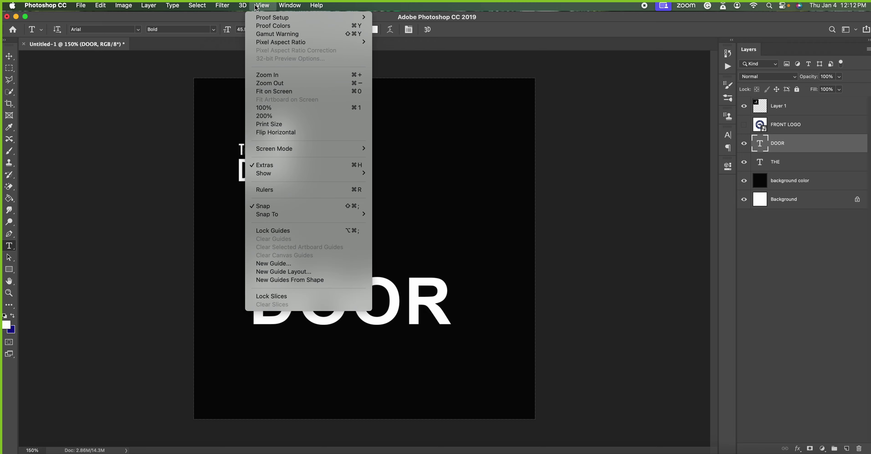
{"action": "left_click", "coordinate": [270, 264]}
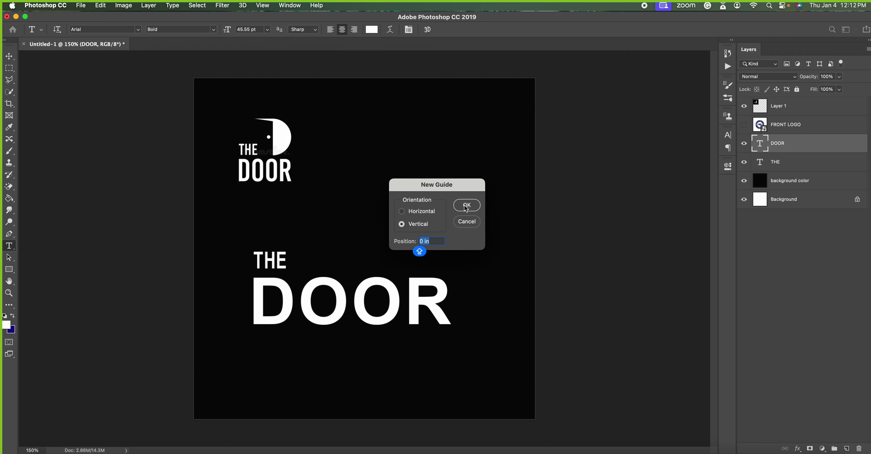
{"action": "left_click", "coordinate": [473, 205]}
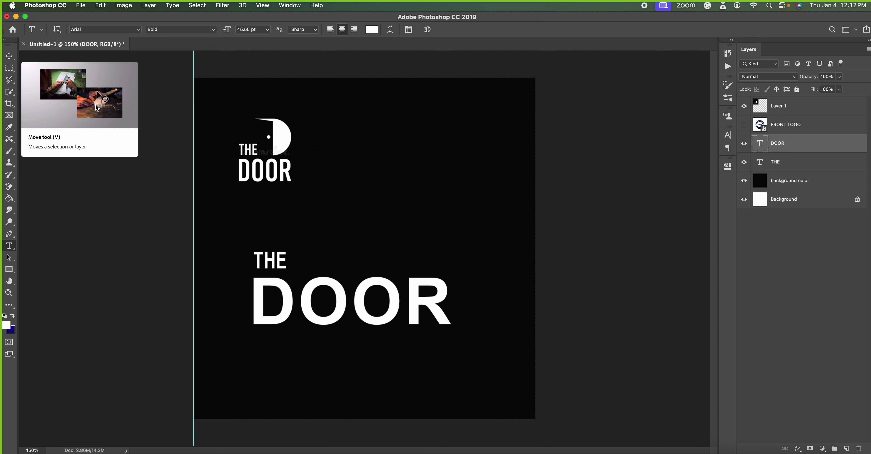
{"action": "left_click", "coordinate": [8, 58]}
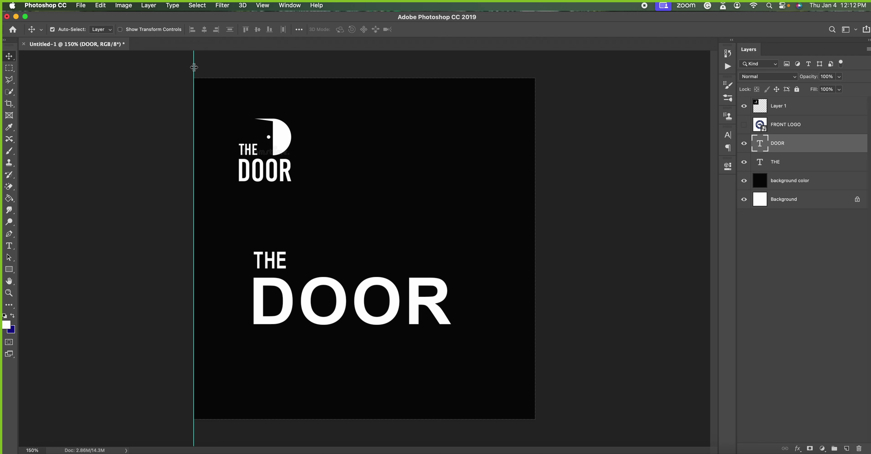
Drag the vertical guide to THE's left edge and zoom in on the lettering.
{"action": "left_click_drag", "start_coordinate": [193, 68], "coordinate": [253, 70]}
{"action": "key", "text": "super"}
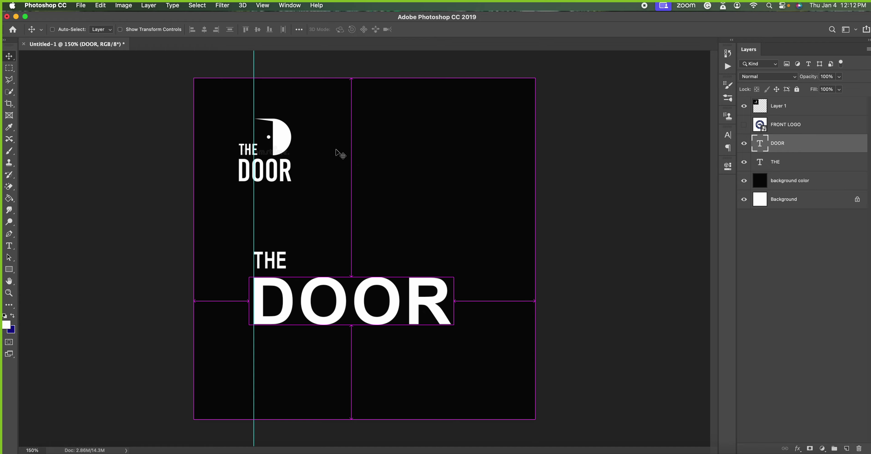
{"action": "key", "text": "super+equal"}
{"action": "key", "text": "super+equal"}
{"action": "key", "text": "super+equal"}
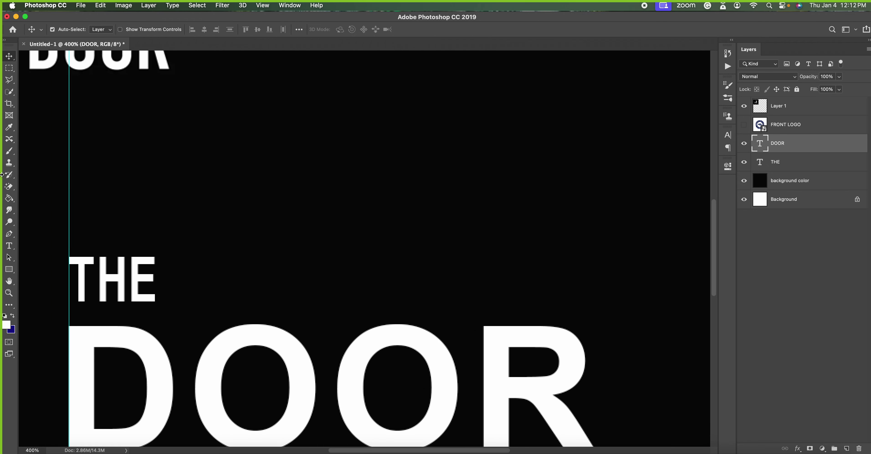
{"action": "scroll", "coordinate": [113, 242], "scroll_direction": "down", "scroll_amount": 3}
{"action": "scroll", "coordinate": [112, 242], "scroll_direction": "left", "scroll_amount": 3}
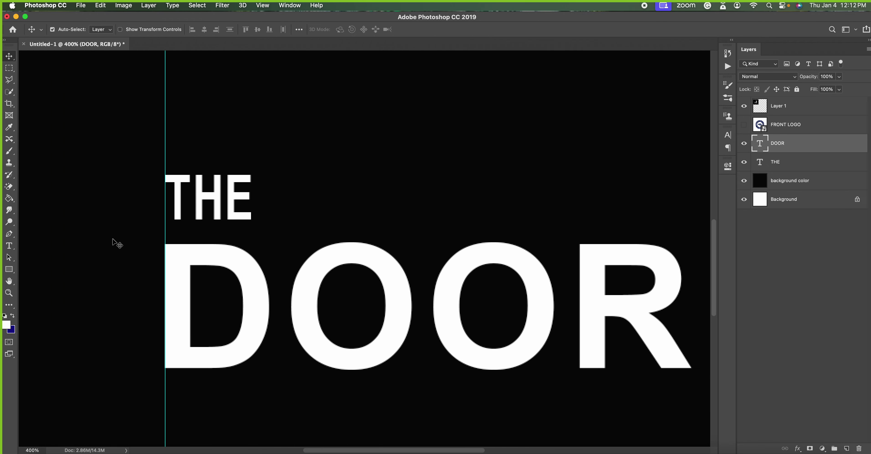
{"action": "key", "text": "super"}
{"action": "key", "text": "super+equal"}
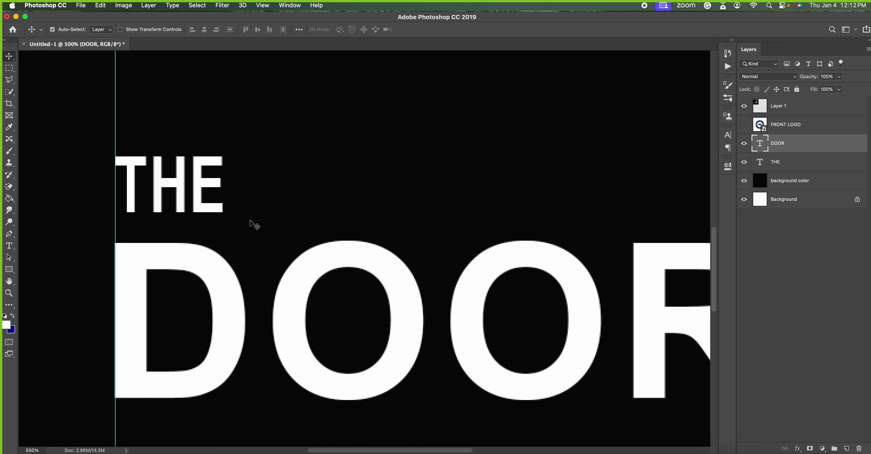
Transform DOOR leftward until its left edge sits flush against the guide, then commit.
{"action": "left_click", "coordinate": [784, 161]}
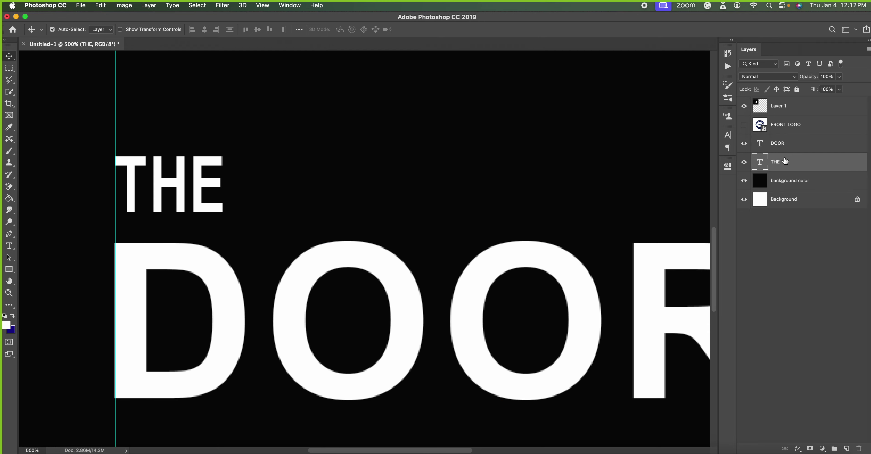
{"action": "left_click", "coordinate": [783, 148]}
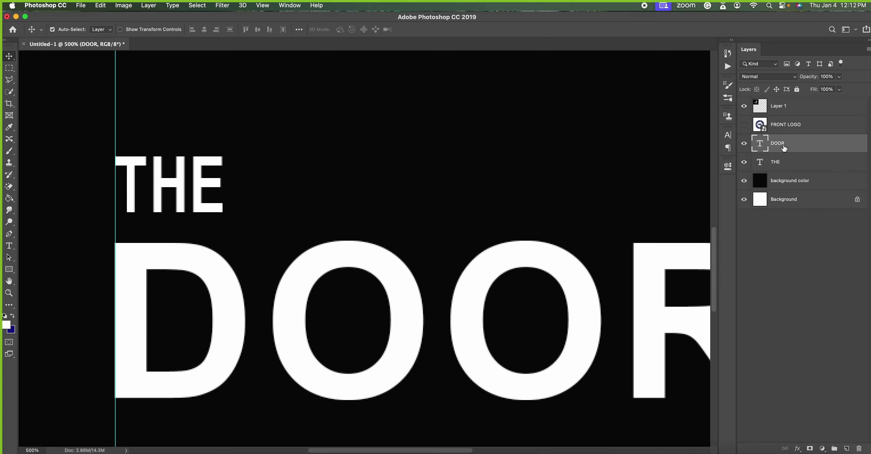
{"action": "key", "text": "super"}
{"action": "key", "text": "super+t"}
{"action": "mouse_move", "coordinate": [286, 289]}
{"action": "left_mouse_down"}
{"action": "mouse_move", "coordinate": [295, 294]}
{"action": "mouse_move", "coordinate": [280, 299]}
{"action": "left_mouse_up"}
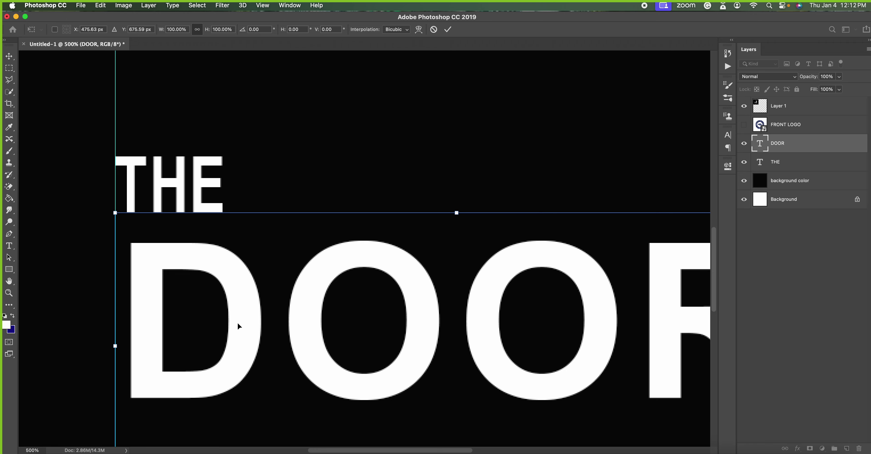
{"action": "left_click_drag", "start_coordinate": [238, 326], "coordinate": [179, 318]}
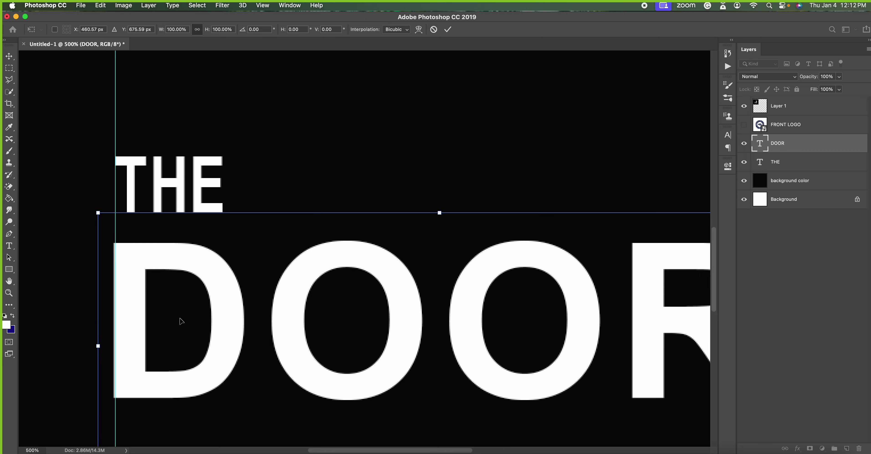
{"action": "key", "text": "super+plus"}
{"action": "left_click_drag", "start_coordinate": [180, 318], "coordinate": [182, 319]}
{"action": "left_click", "coordinate": [447, 29]}
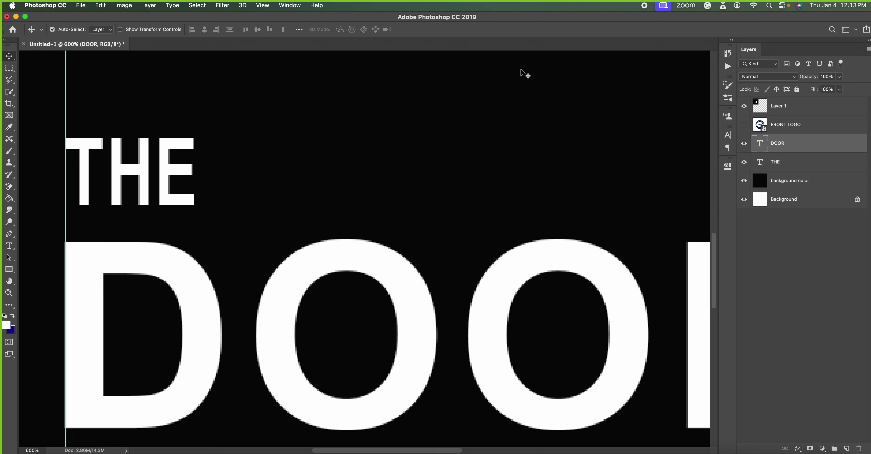
{"action": "key", "text": "super+minus"}
{"action": "key", "text": "super+minus"}
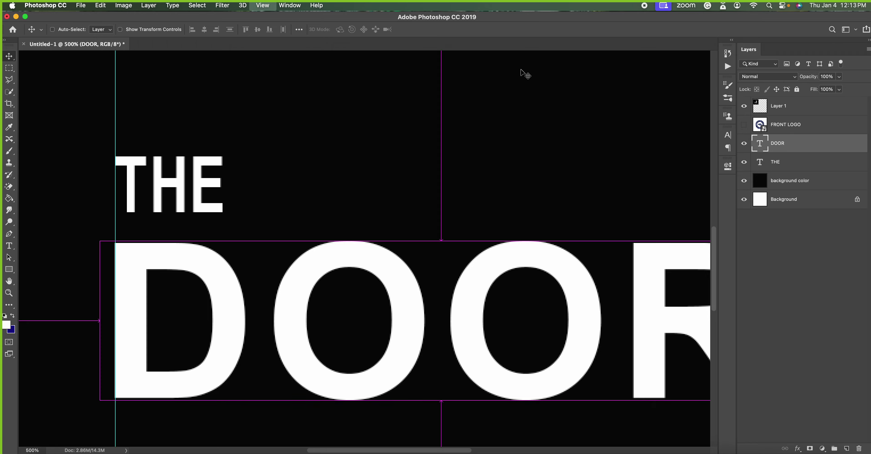
{"action": "key", "text": "super+minus"}
{"action": "key", "text": "super+minus"}
{"action": "key", "text": "super+minus"}
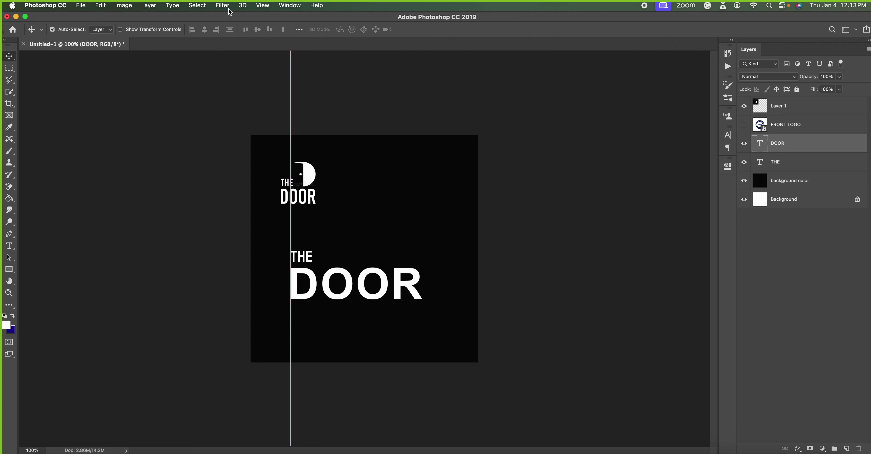
Add a horizontal guide and drag it down to the small logo's bottom edge.
{"action": "left_click", "coordinate": [262, 6]}
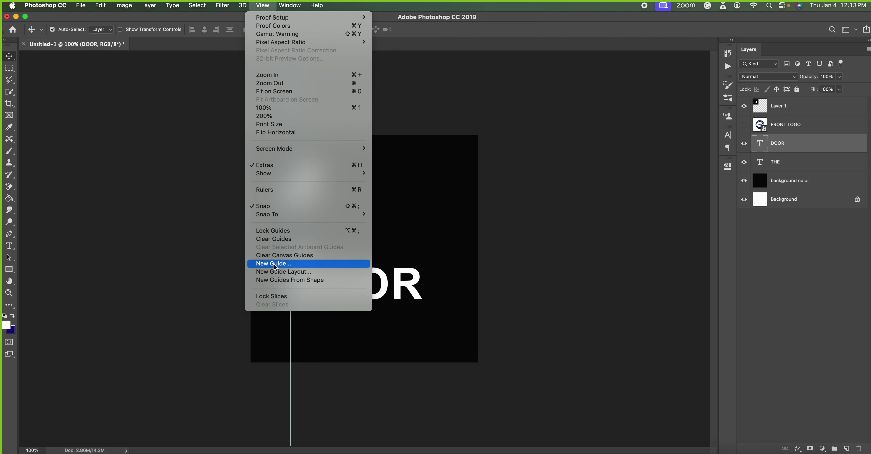
{"action": "left_click", "coordinate": [295, 265]}
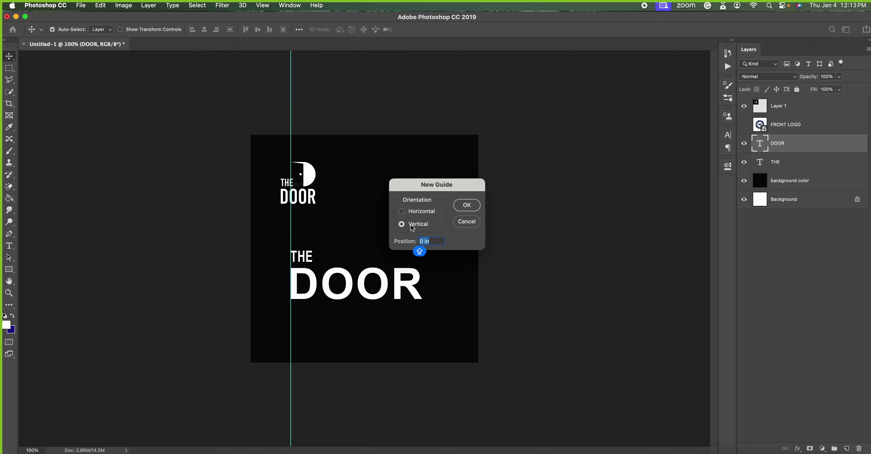
{"action": "left_click", "coordinate": [418, 213]}
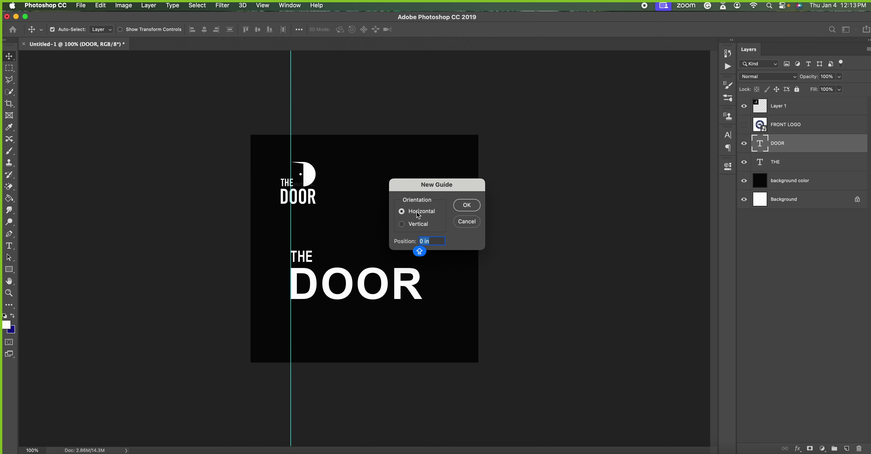
{"action": "left_click", "coordinate": [473, 209]}
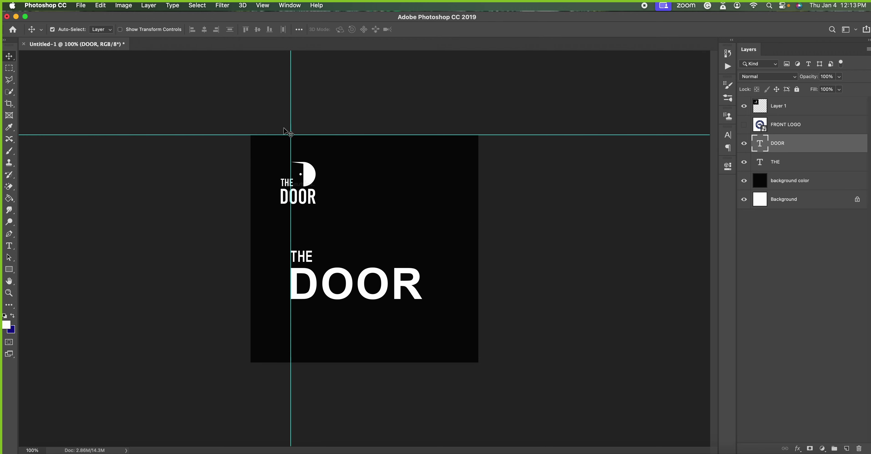
{"action": "mouse_move", "coordinate": [208, 134]}
{"action": "left_mouse_down"}
{"action": "mouse_move", "coordinate": [204, 251]}
{"action": "mouse_move", "coordinate": [233, 132]}
{"action": "mouse_move", "coordinate": [221, 255]}
{"action": "mouse_move", "coordinate": [243, 253]}
{"action": "mouse_move", "coordinate": [252, 166]}
{"action": "mouse_move", "coordinate": [243, 205]}
{"action": "left_mouse_up"}
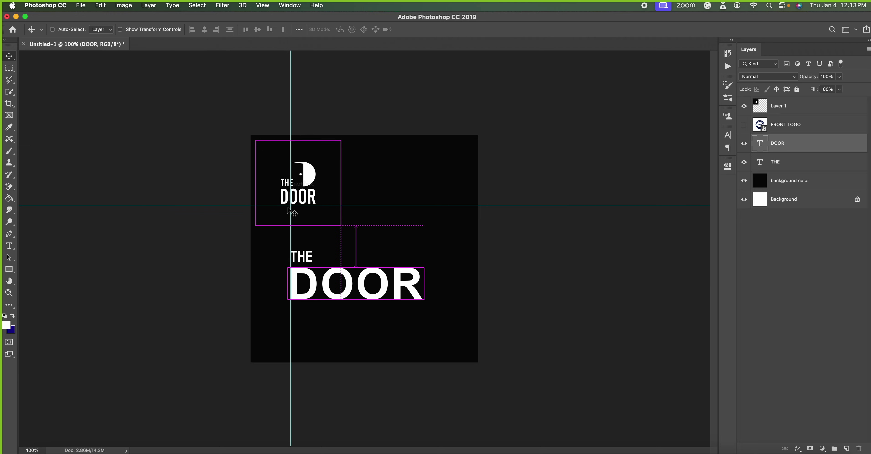
Duplicate DOOR twice, hide the guides, and type a 'CTRL+H' caption near the canvas top.
{"action": "key", "text": "super+j"}
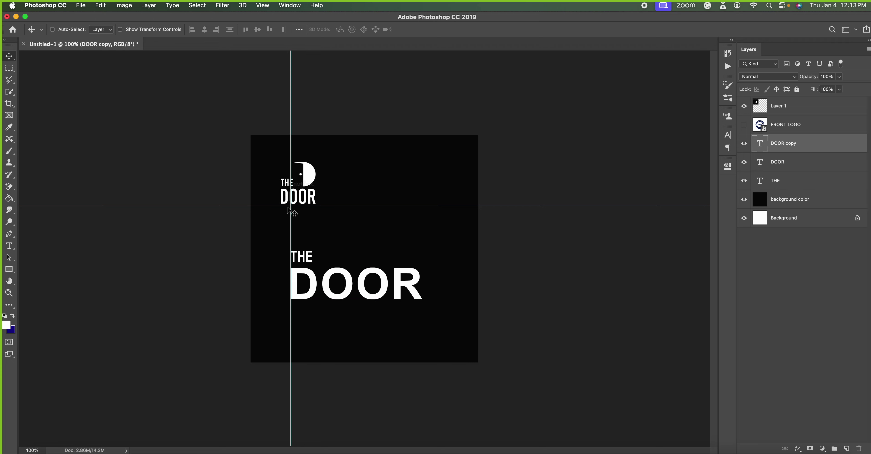
{"action": "key", "text": "super+j"}
{"action": "key", "text": "super+semicolon"}
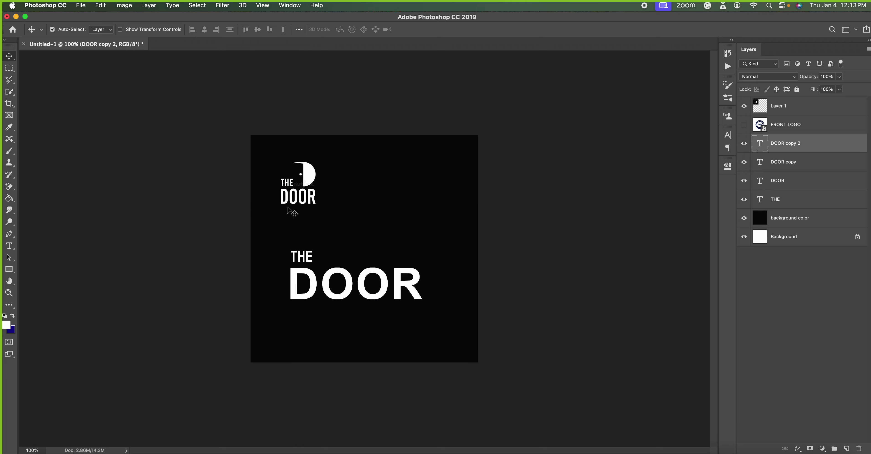
{"action": "left_click", "coordinate": [10, 246]}
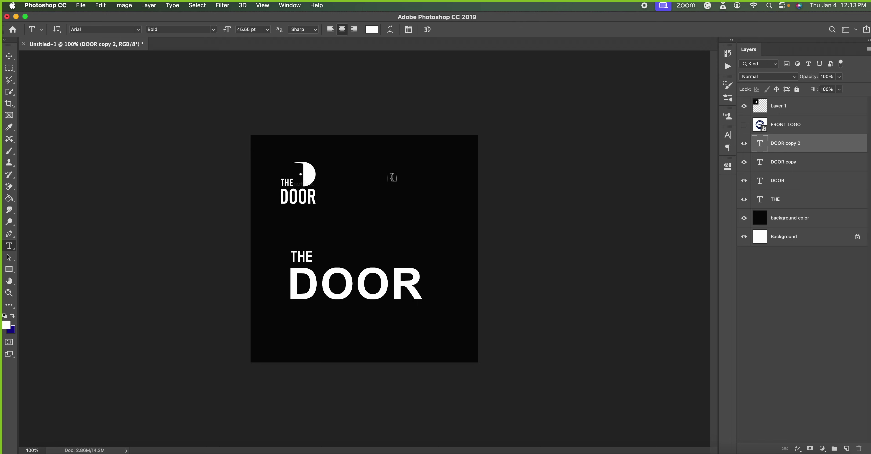
{"action": "left_click", "coordinate": [391, 177]}
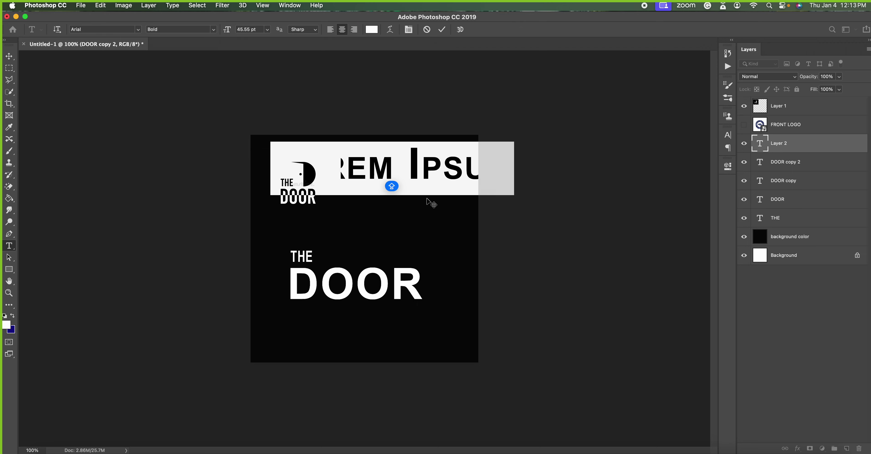
{"action": "type", "text": "CTR"}
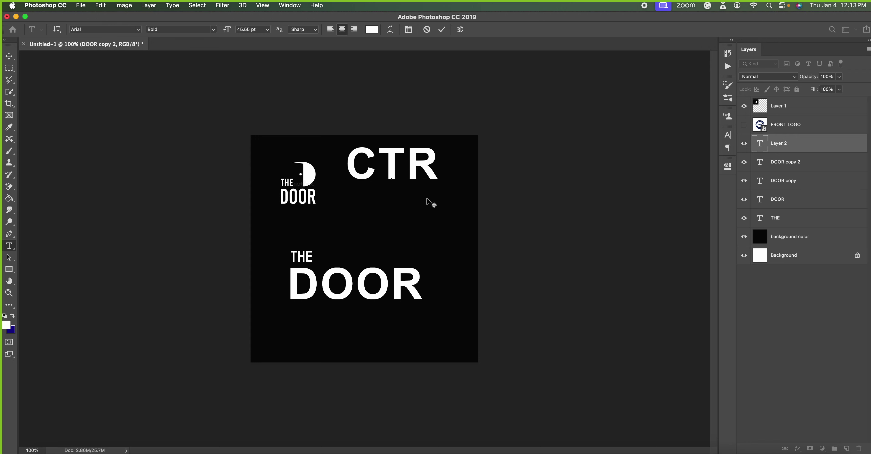
{"action": "type", "text": "L+"}
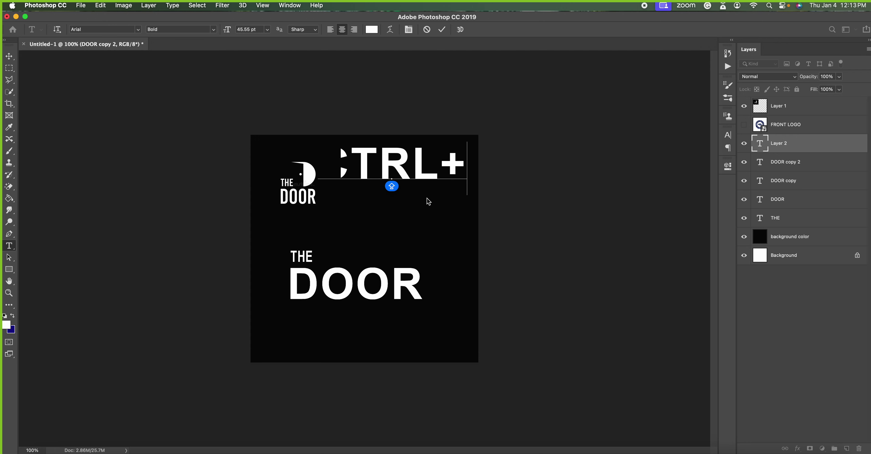
{"action": "type", "text": "H"}
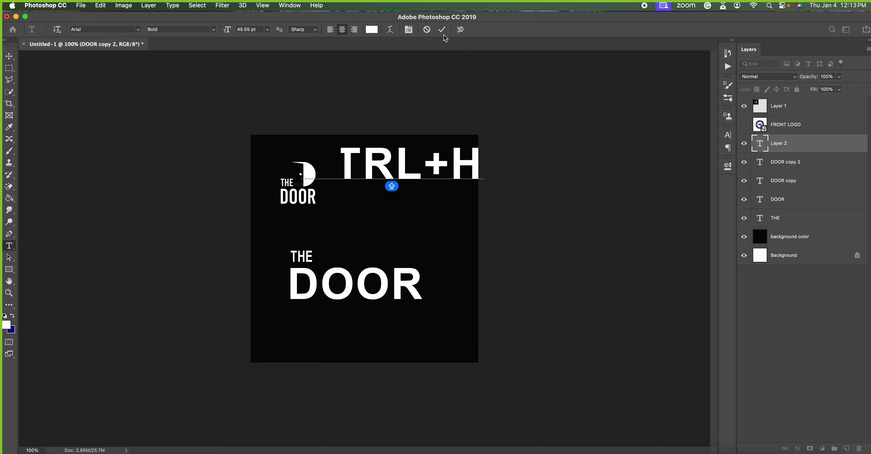
{"action": "left_click", "coordinate": [441, 30]}
Scale the CTRL+H caption down to about half size, 25.43 pt.
{"action": "key", "text": "super+t"}
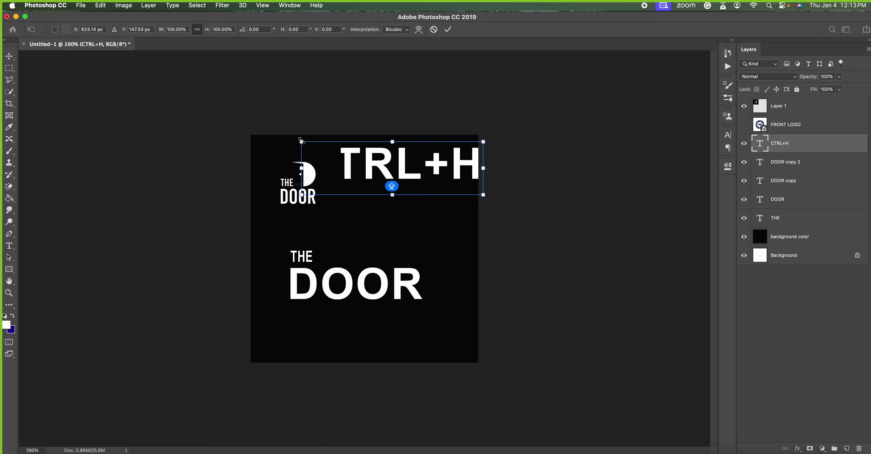
{"action": "mouse_move", "coordinate": [310, 144]}
{"action": "left_mouse_down"}
{"action": "mouse_move", "coordinate": [336, 160]}
{"action": "mouse_move", "coordinate": [383, 168]}
{"action": "left_mouse_up"}
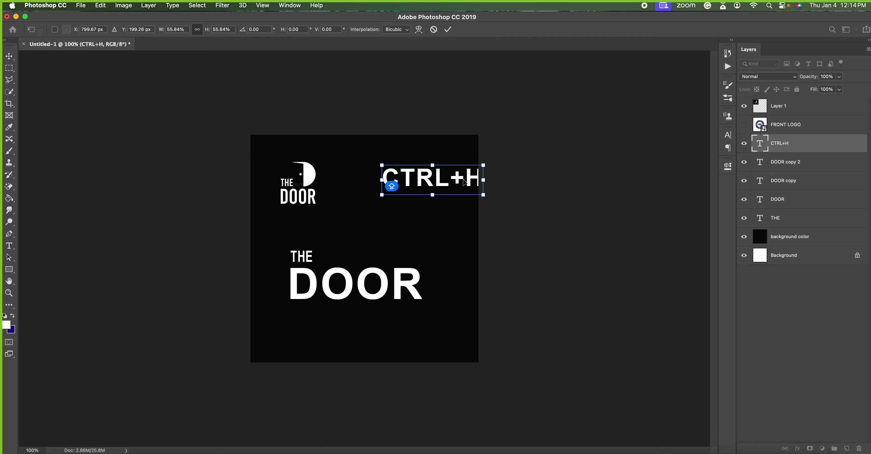
{"action": "left_click_drag", "start_coordinate": [449, 181], "coordinate": [446, 184]}
{"action": "key", "text": "Return"}
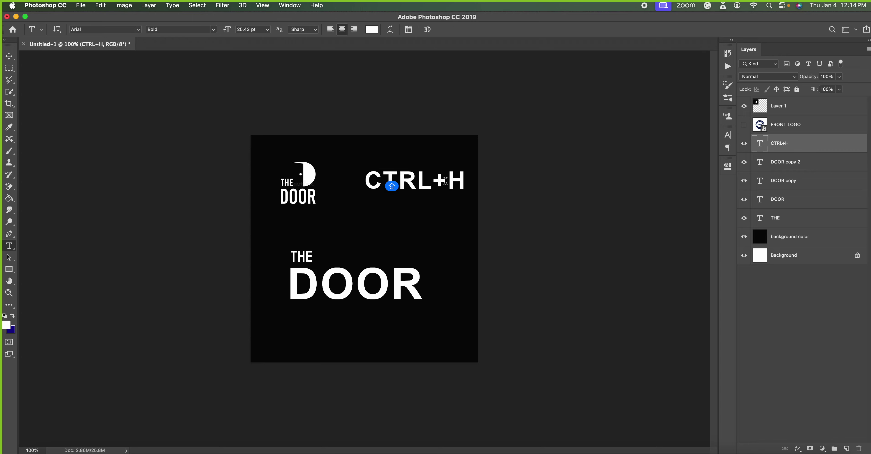
{"action": "key", "text": "super+equal"}
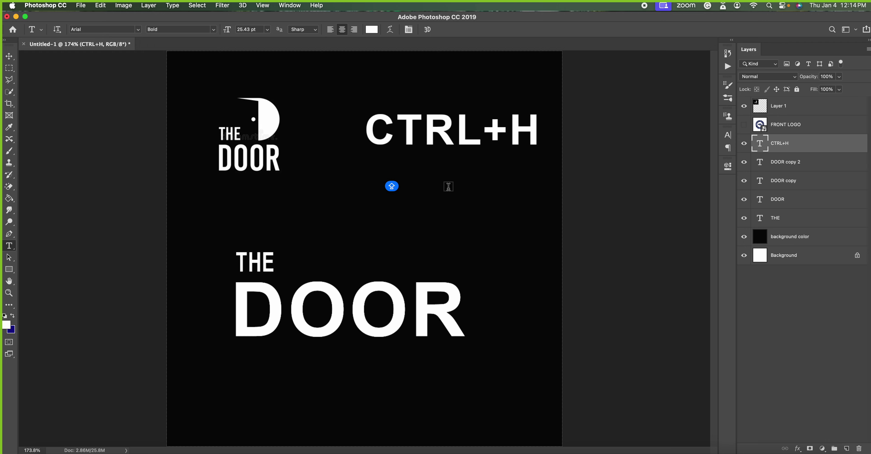
Reposition the horizontal guide just below the small logo, then toggle the guides hidden.
{"action": "key", "text": "ctrl+h"}
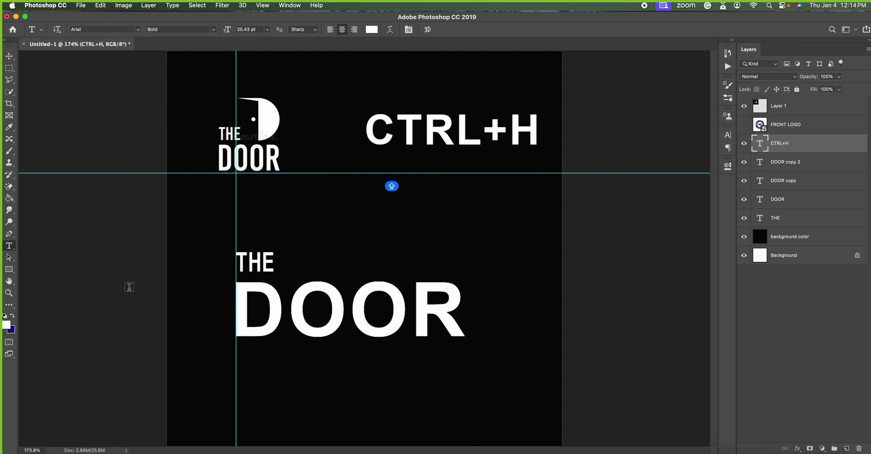
{"action": "left_click", "coordinate": [11, 249]}
{"action": "left_click", "coordinate": [8, 58]}
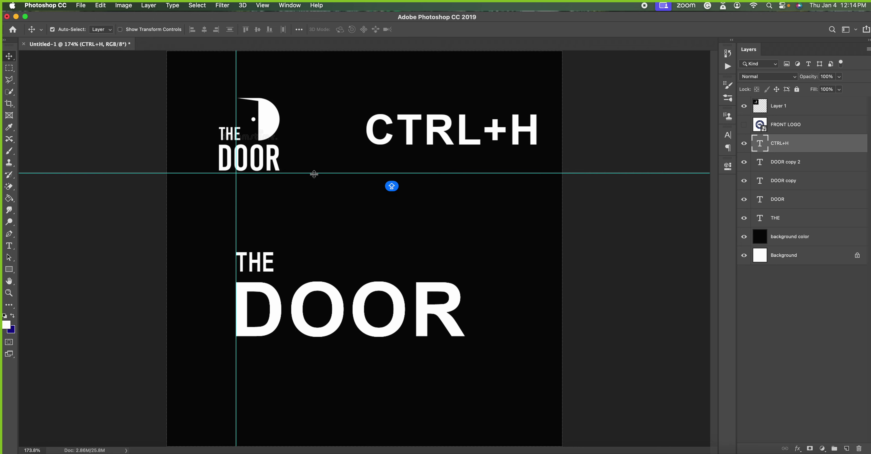
{"action": "left_click_drag", "start_coordinate": [313, 174], "coordinate": [312, 252]}
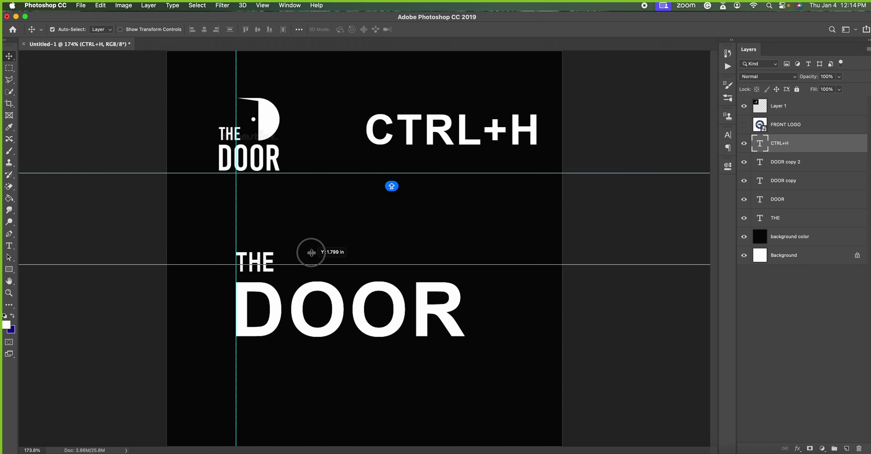
{"action": "left_click_drag", "start_coordinate": [312, 252], "coordinate": [315, 173]}
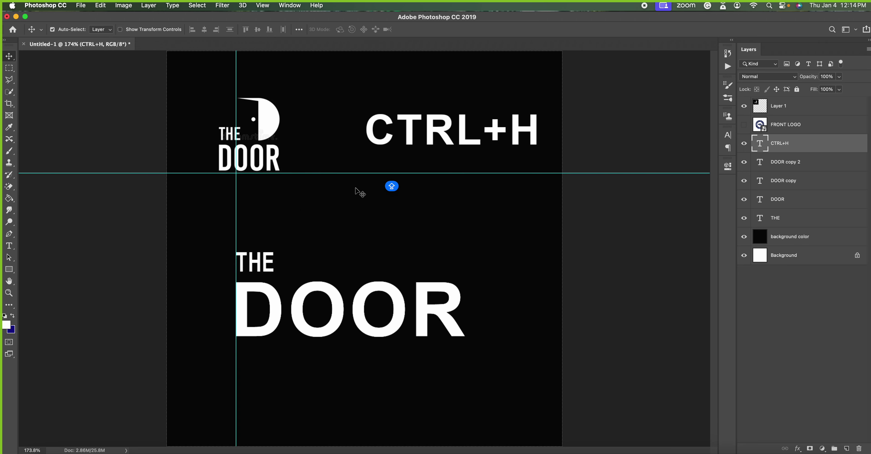
{"action": "key", "text": "super"}
{"action": "key", "text": "super+h"}
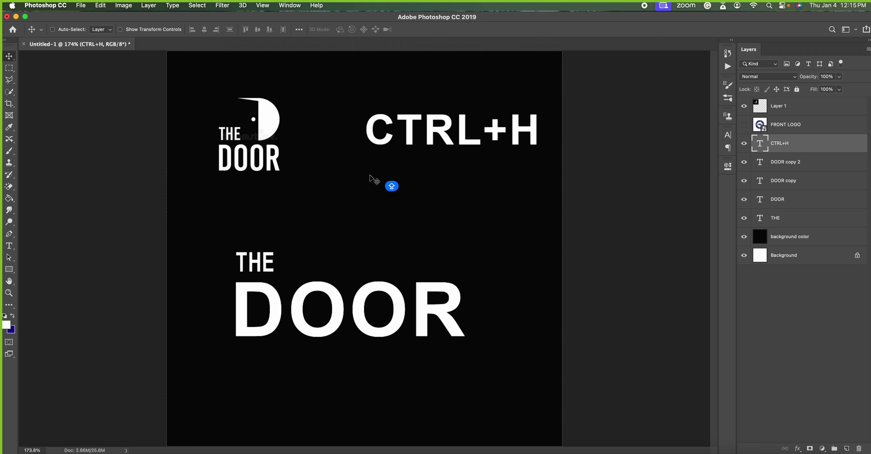
{"action": "key", "text": "super+h"}
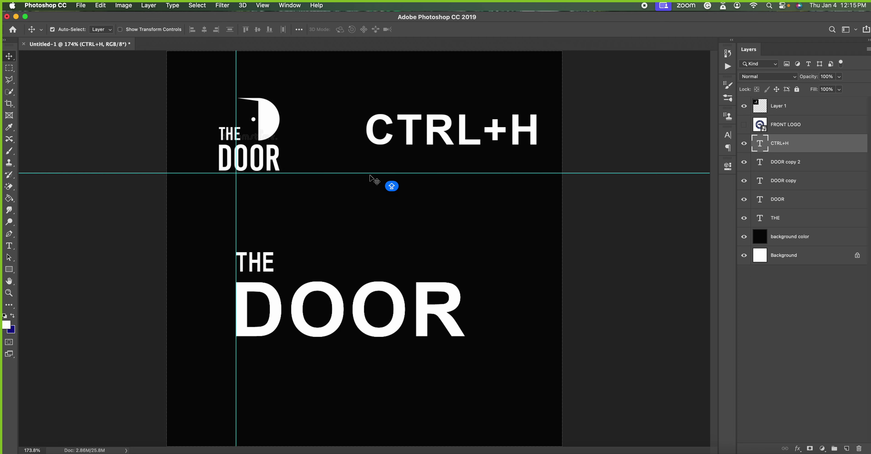
{"action": "key", "text": "ctrl+h"}
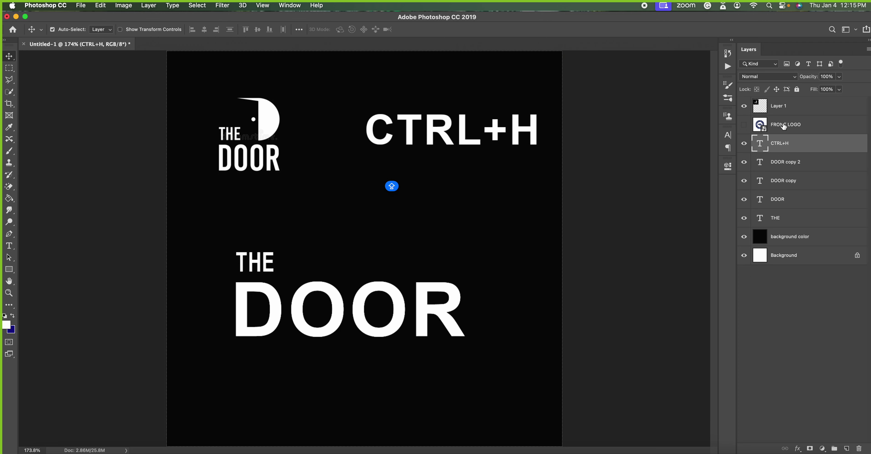
Delete the CTRL+H, DOOR copy 2 and DOOR copy layers, then add an empty layer above DOOR.
{"action": "key", "text": "Delete"}
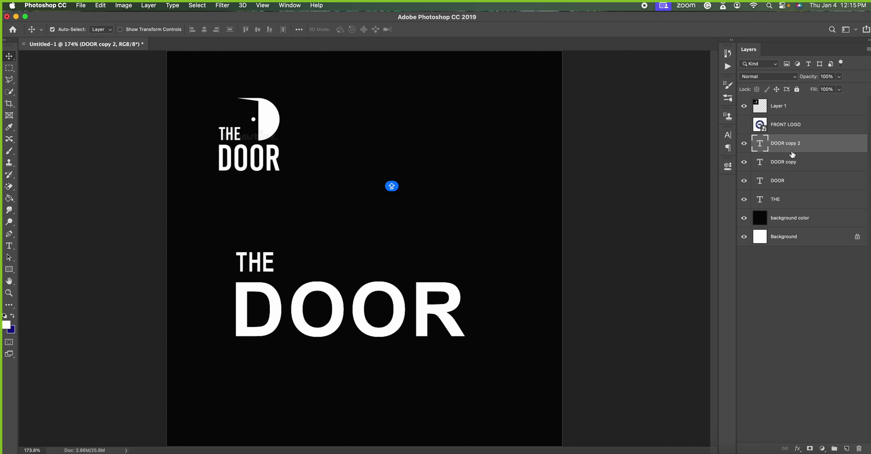
{"action": "key", "text": "Delete"}
{"action": "key", "text": "Delete"}
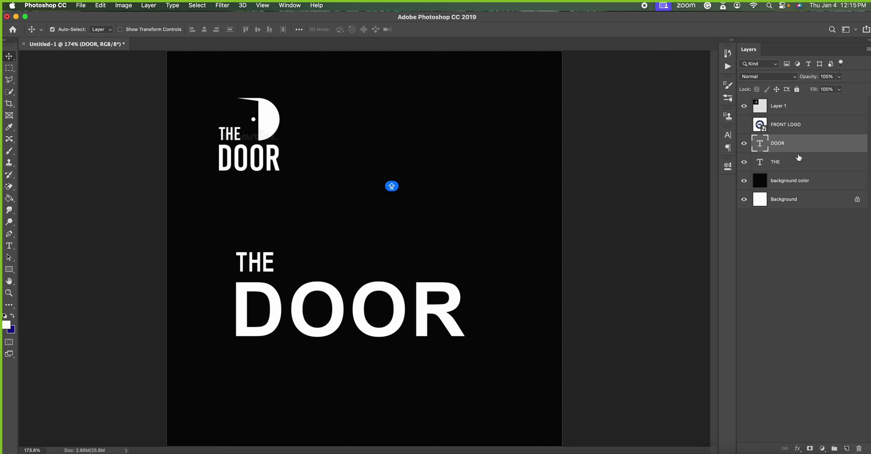
{"action": "left_click", "coordinate": [778, 162]}
{"action": "left_click", "coordinate": [743, 162]}
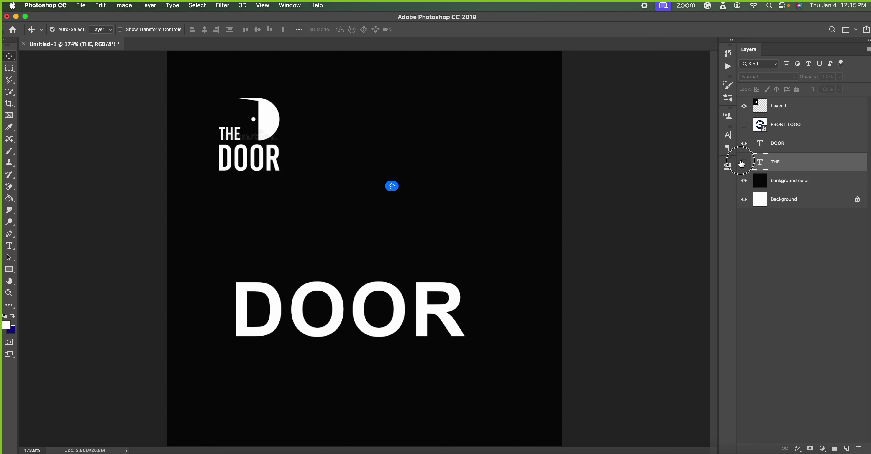
{"action": "left_click", "coordinate": [744, 143]}
{"action": "left_click", "coordinate": [788, 148]}
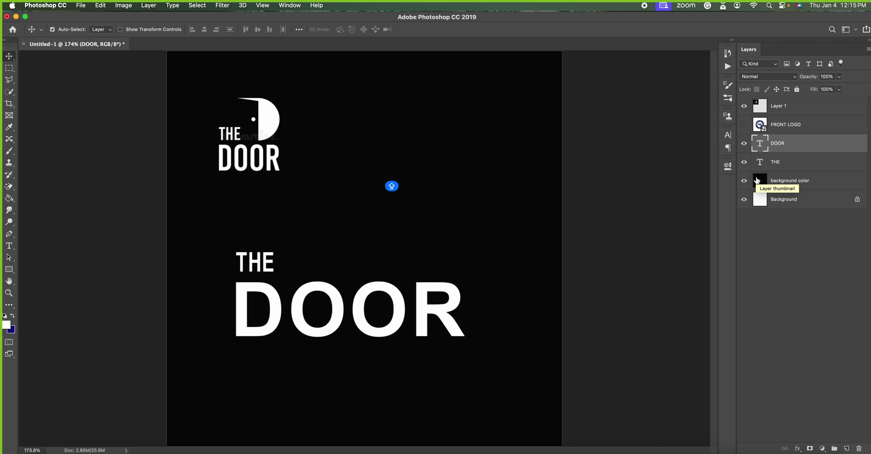
{"action": "left_click", "coordinate": [846, 449]}
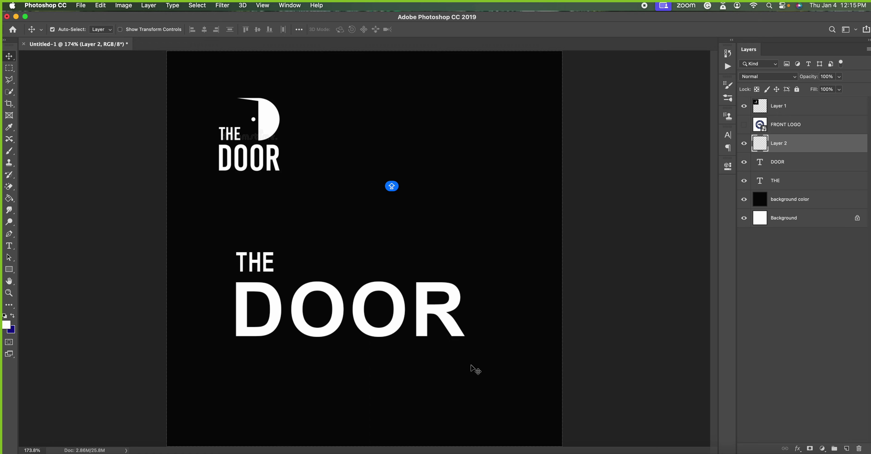
Add a new text layer containing a white letter 'D'.
{"action": "left_click", "coordinate": [13, 249]}
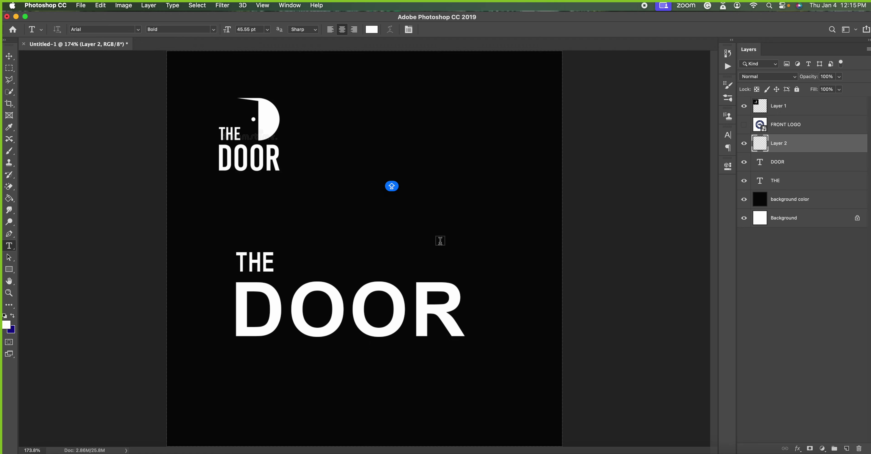
{"action": "left_click", "coordinate": [402, 162]}
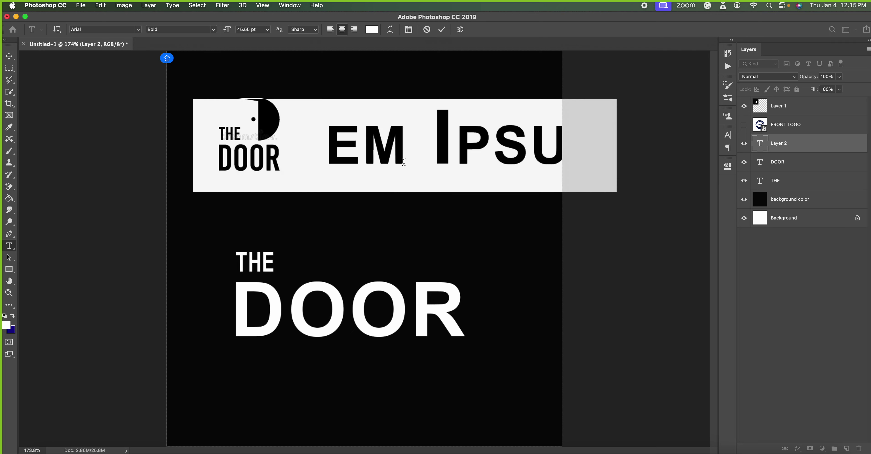
{"action": "key", "text": "BackSpace"}
{"action": "type", "text": "D"}
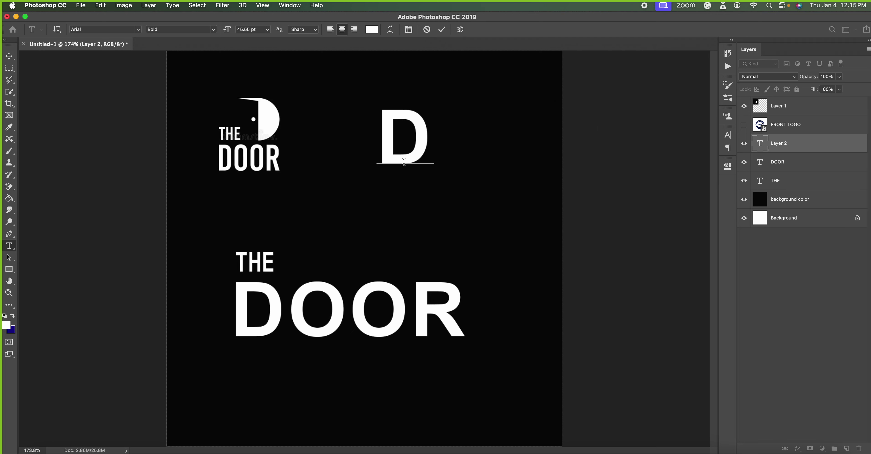
{"action": "left_click", "coordinate": [442, 29]}
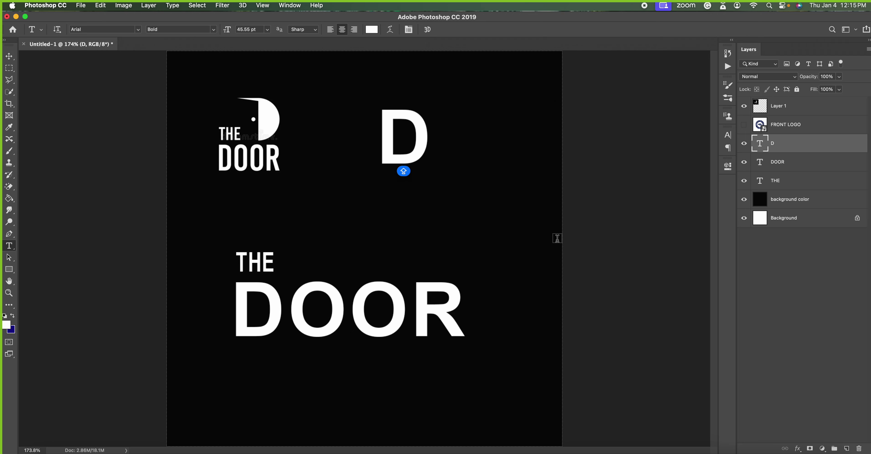
Stretch the D to 103.23 pt, taller than wide, over DOOR's right side, then add an empty layer.
{"action": "key", "text": "ctrl+t"}
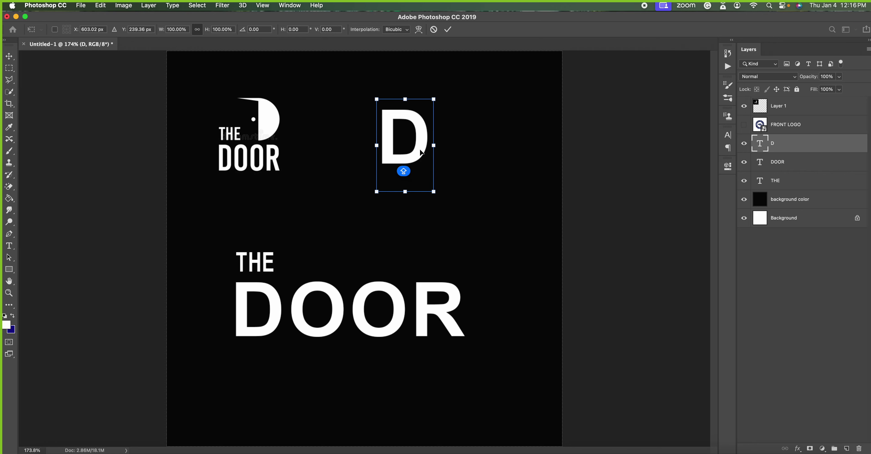
{"action": "left_click_drag", "start_coordinate": [410, 191], "coordinate": [389, 308]}
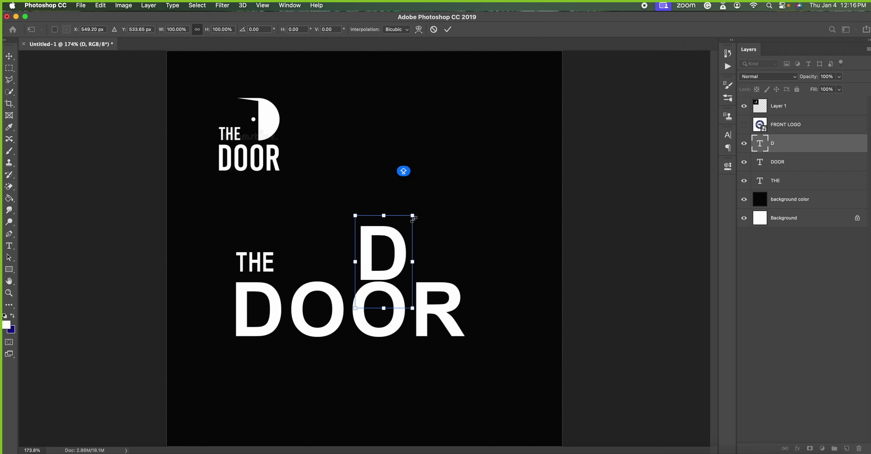
{"action": "left_click_drag", "start_coordinate": [418, 209], "coordinate": [470, 124]}
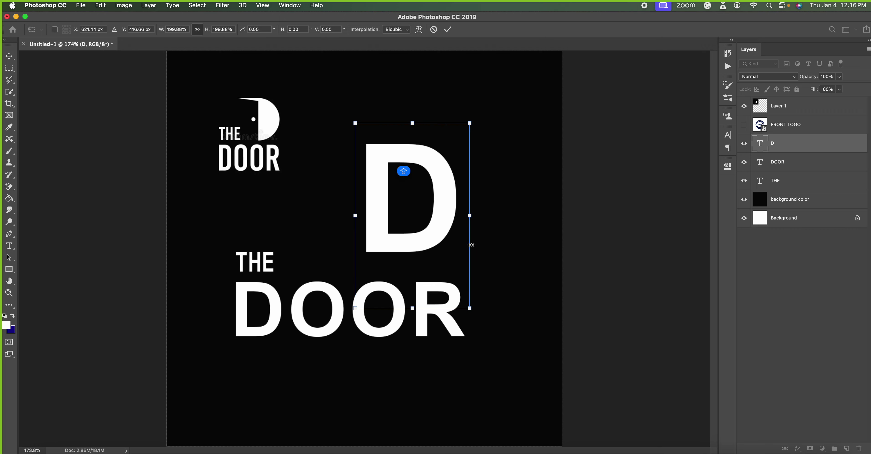
{"action": "mouse_move", "coordinate": [469, 215]}
{"action": "left_mouse_down"}
{"action": "mouse_move", "coordinate": [453, 233]}
{"action": "mouse_move", "coordinate": [464, 239]}
{"action": "left_mouse_up"}
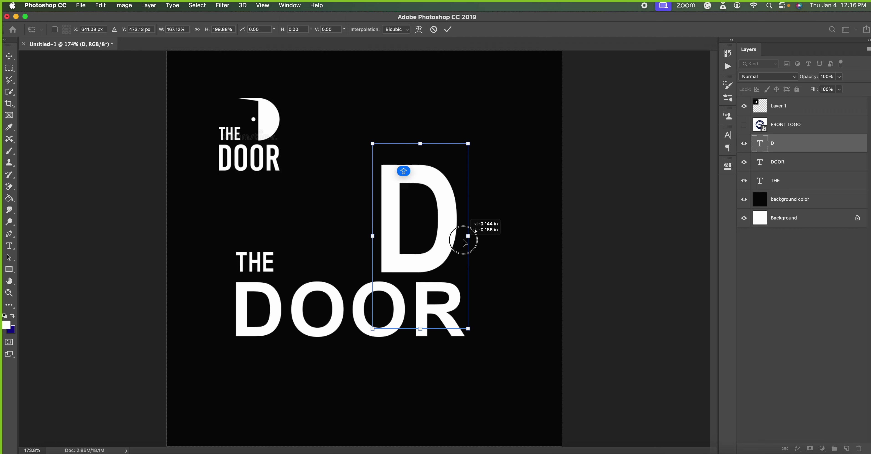
{"action": "left_click_drag", "start_coordinate": [464, 239], "coordinate": [464, 240]}
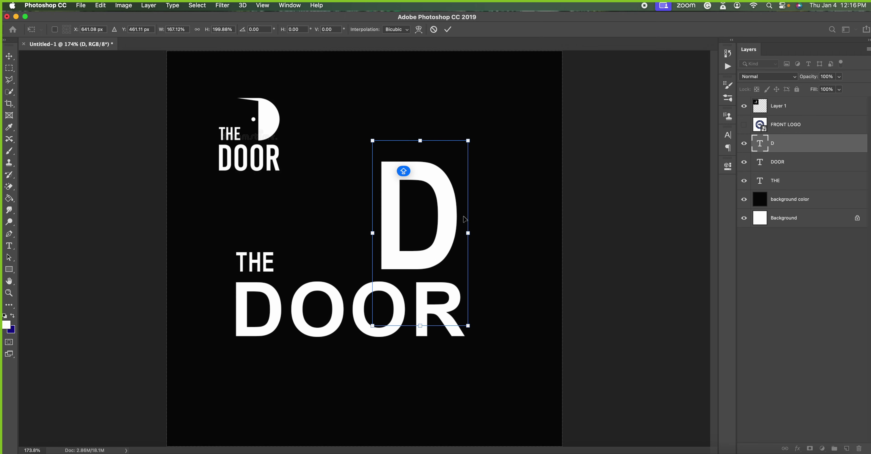
{"action": "left_click_drag", "start_coordinate": [470, 145], "coordinate": [479, 128]}
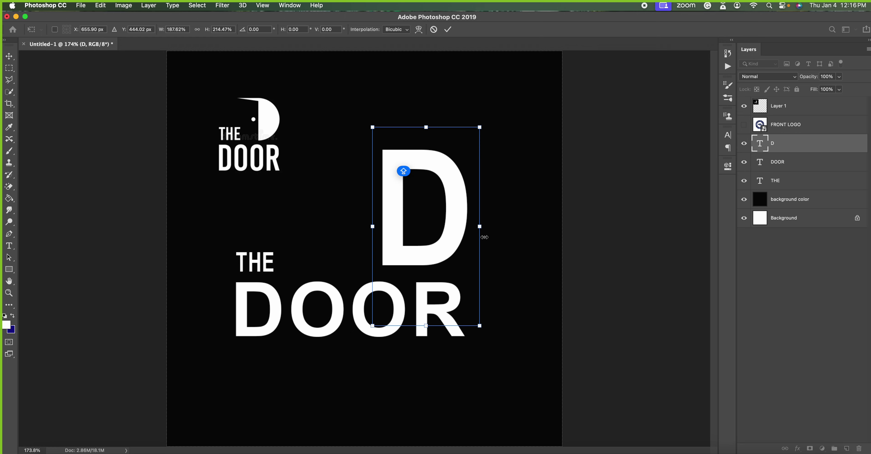
{"action": "left_click_drag", "start_coordinate": [454, 232], "coordinate": [480, 228]}
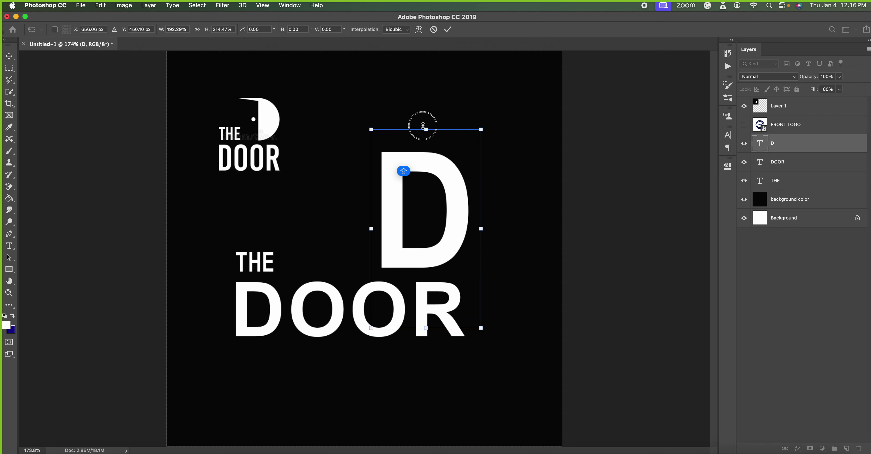
{"action": "left_click_drag", "start_coordinate": [426, 129], "coordinate": [426, 118]}
{"action": "key", "text": "Return"}
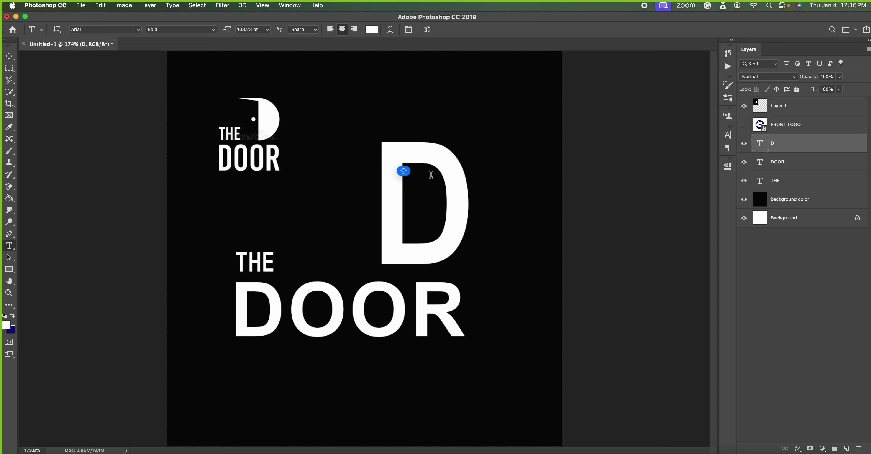
{"action": "left_click", "coordinate": [846, 448]}
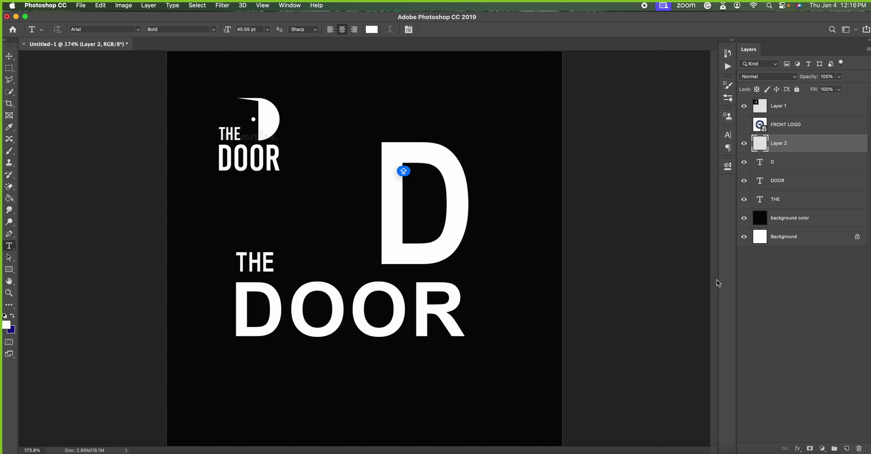
Outline the D's inner opening with a Polygonal Lasso selection.
{"action": "left_click", "coordinate": [12, 84]}
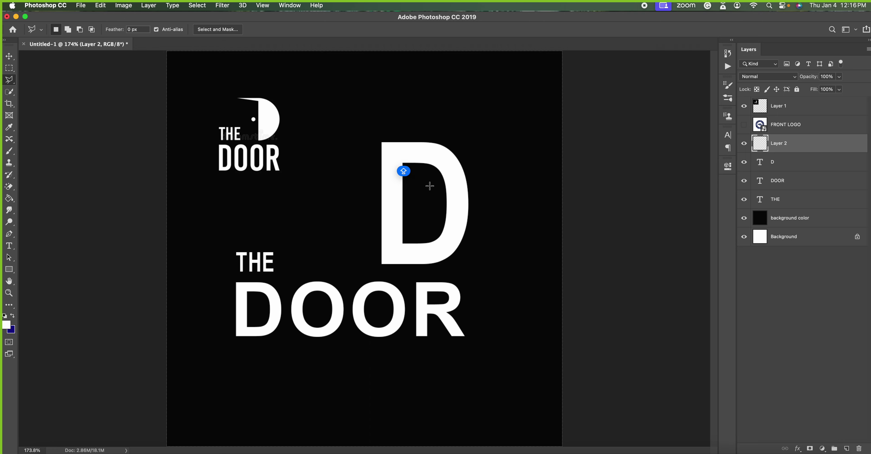
{"action": "left_click", "coordinate": [397, 157]}
{"action": "left_click", "coordinate": [396, 252]}
{"action": "left_click", "coordinate": [445, 249]}
{"action": "left_click", "coordinate": [443, 159]}
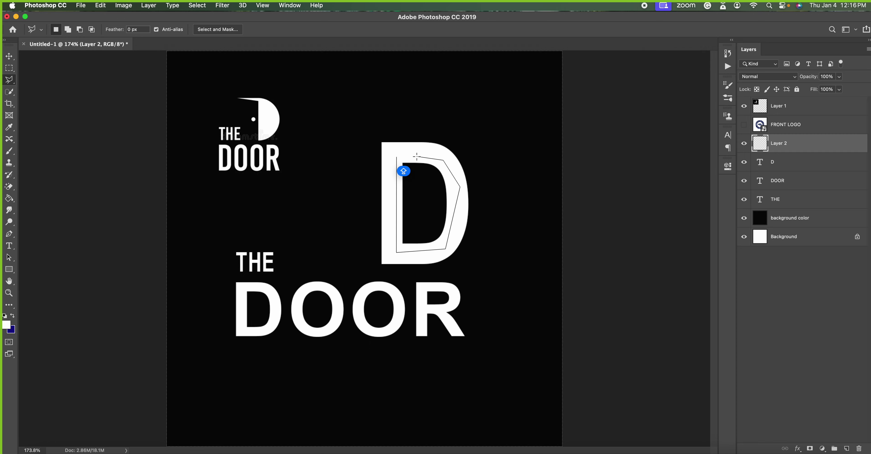
{"action": "left_click", "coordinate": [397, 157]}
Fill the selected opening with white using the Paint Bucket, then deselect.
{"action": "left_click", "coordinate": [9, 198]}
{"action": "left_click", "coordinate": [40, 207]}
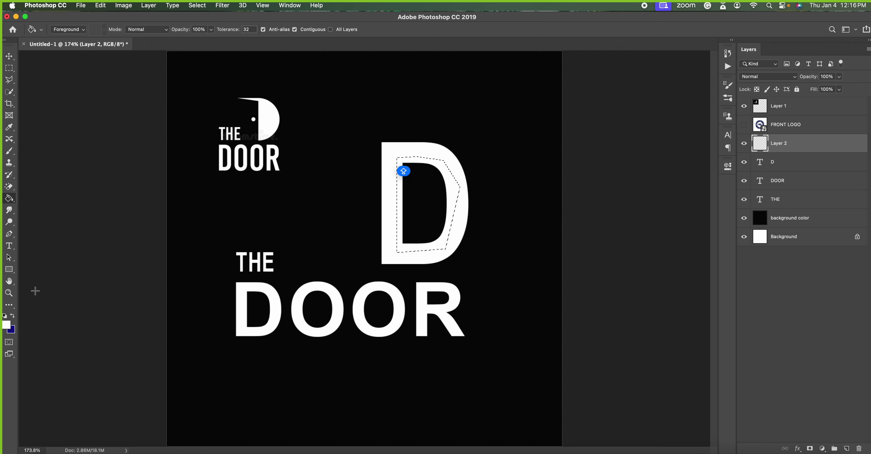
{"action": "left_click", "coordinate": [7, 326]}
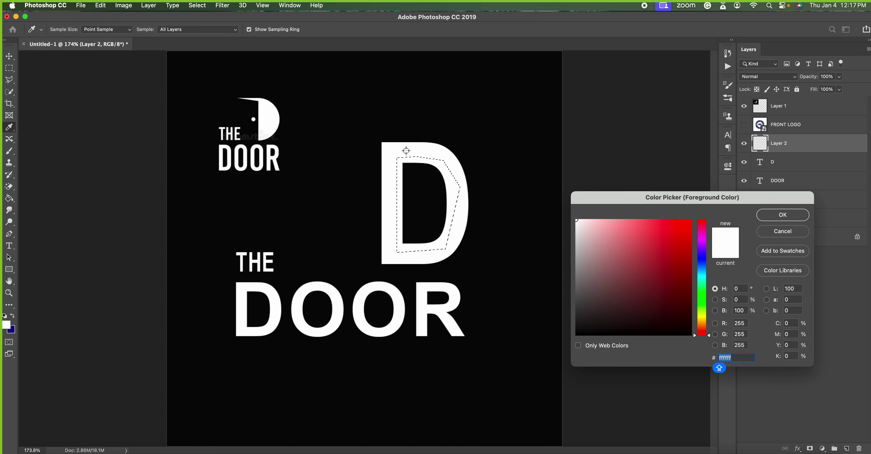
{"action": "left_click", "coordinate": [777, 215]}
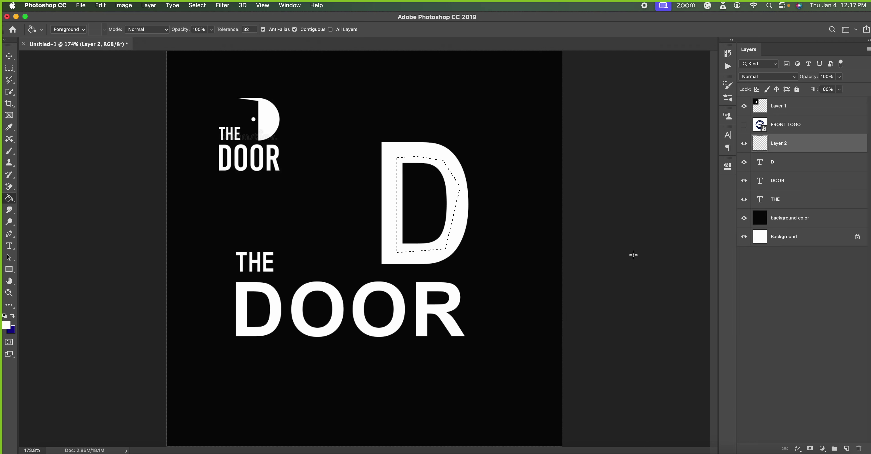
{"action": "left_click", "coordinate": [432, 203]}
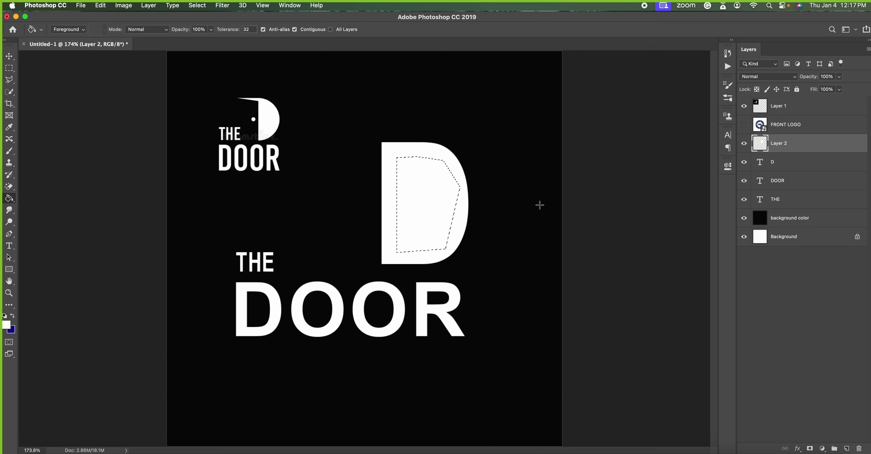
{"action": "key", "text": "super+d"}
Select a thin wedge extending left from the top of the big D.
{"action": "left_click", "coordinate": [9, 80]}
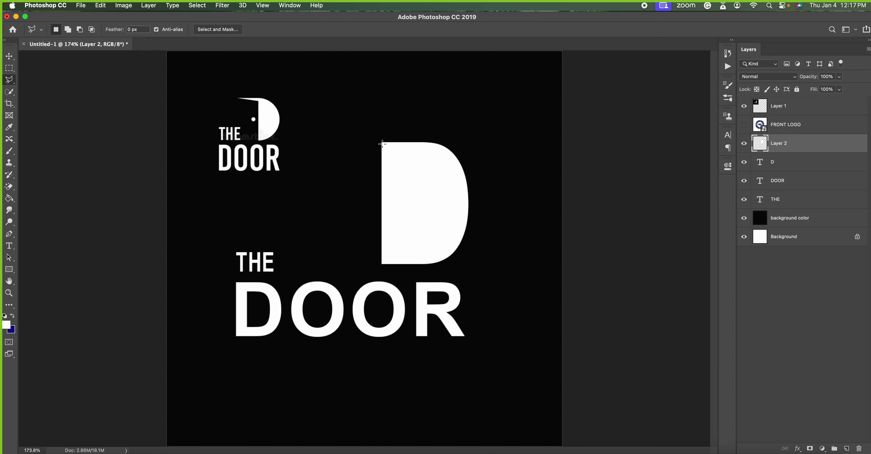
{"action": "scroll", "coordinate": [382, 144], "scroll_direction": "up", "scroll_amount": 3}
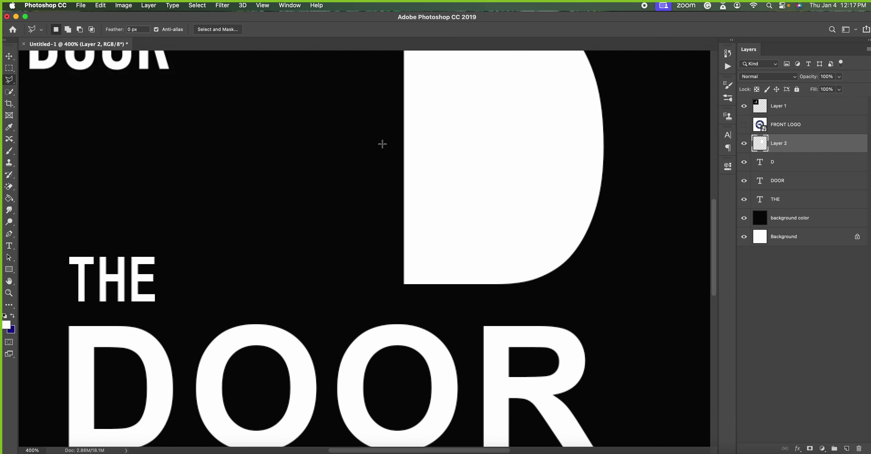
{"action": "scroll", "coordinate": [382, 143], "scroll_direction": "up", "scroll_amount": 3}
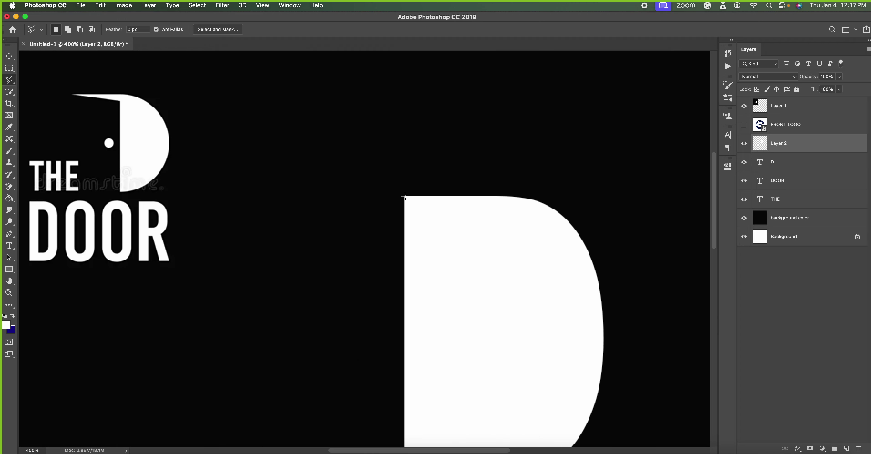
{"action": "left_click", "coordinate": [404, 196]}
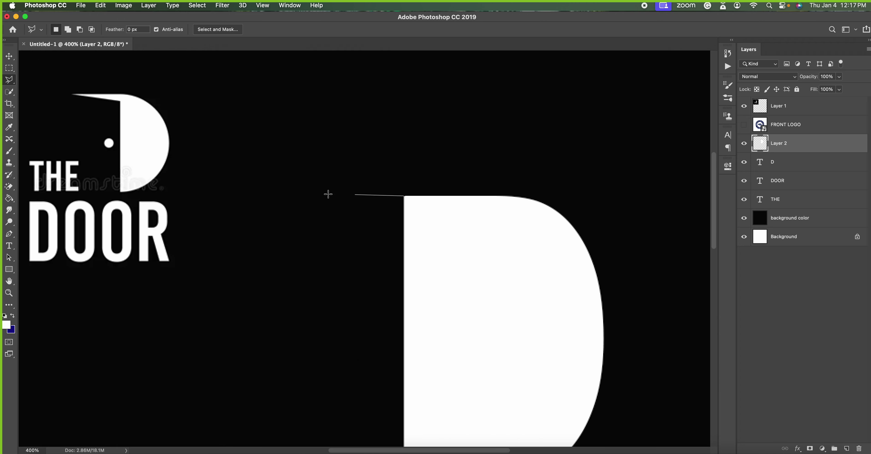
{"action": "left_click", "coordinate": [204, 196]}
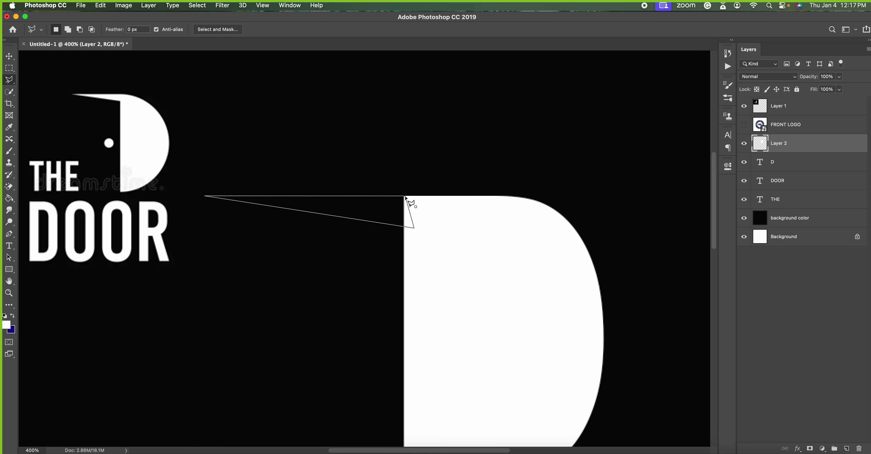
{"action": "left_click", "coordinate": [406, 198]}
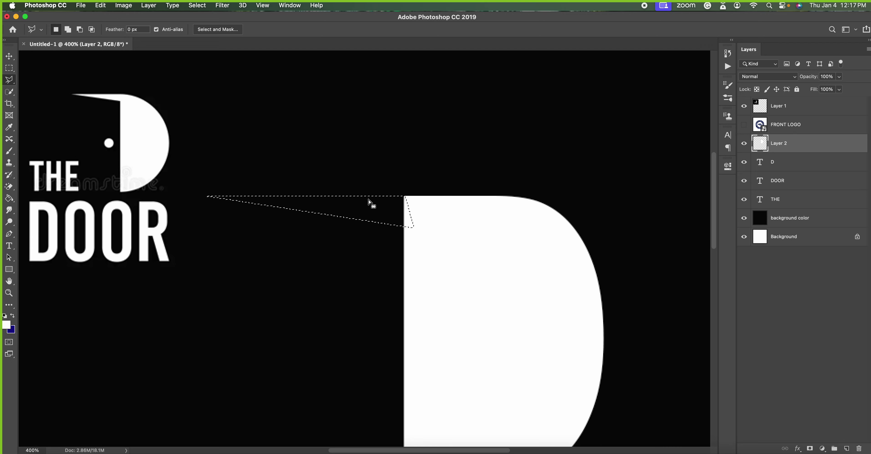
Fill the wedge with white on a new layer, deselect, and fit the canvas on screen.
{"action": "left_click", "coordinate": [10, 199]}
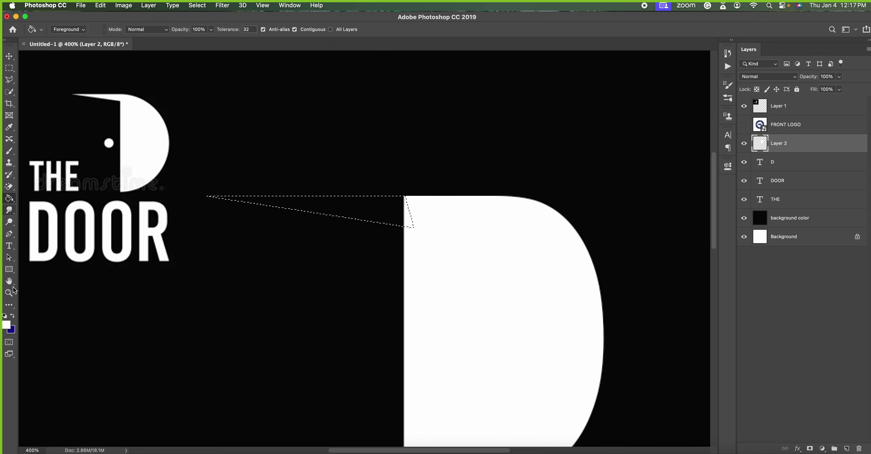
{"action": "left_click", "coordinate": [6, 325]}
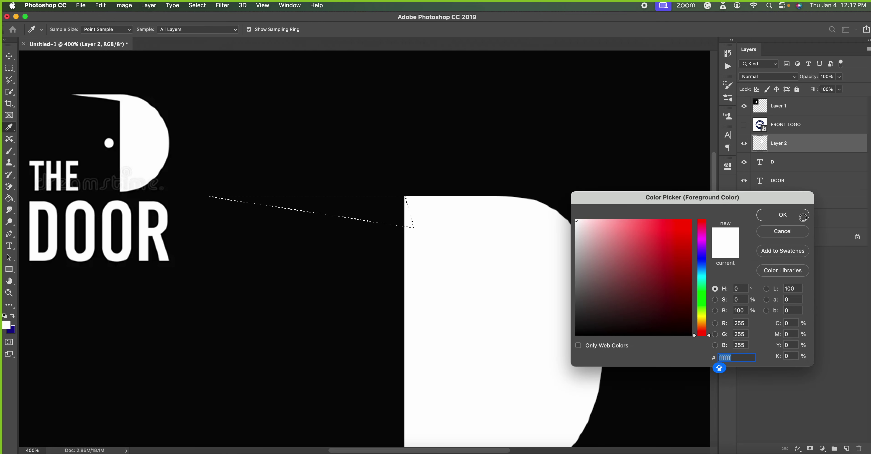
{"action": "left_click", "coordinate": [800, 217]}
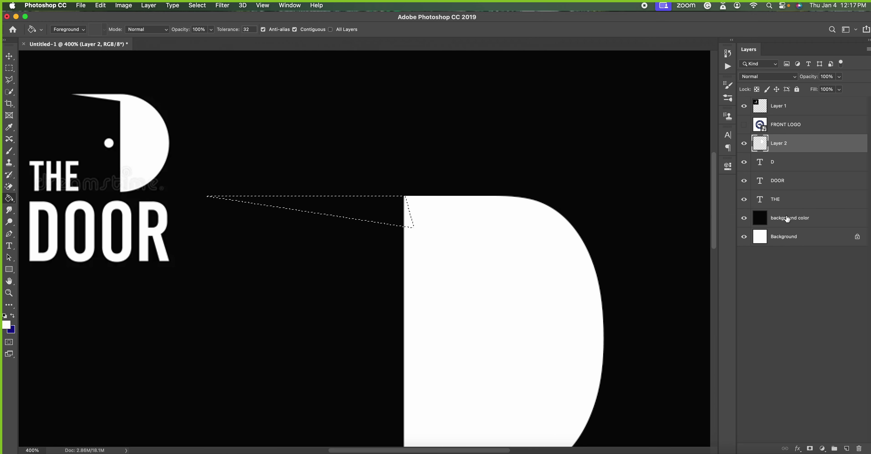
{"action": "left_click", "coordinate": [846, 448]}
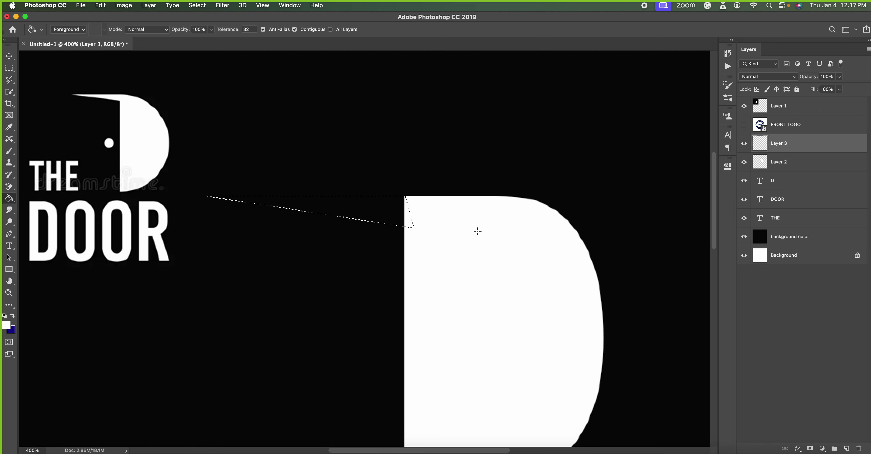
{"action": "left_click", "coordinate": [393, 219]}
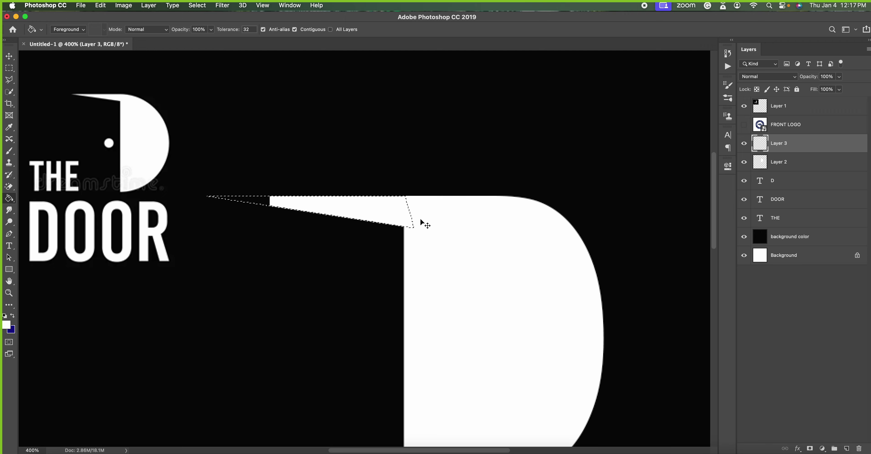
{"action": "key", "text": "ctrl+d"}
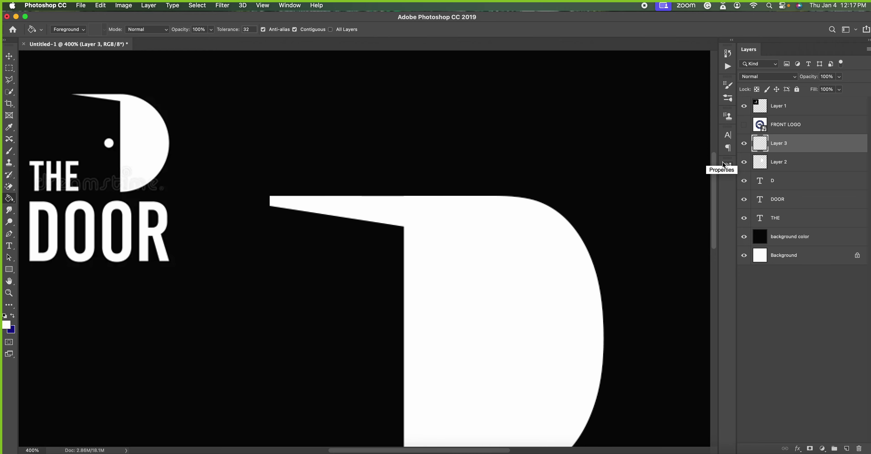
{"action": "key", "text": "ctrl+0"}
{"action": "left_click", "coordinate": [777, 107]}
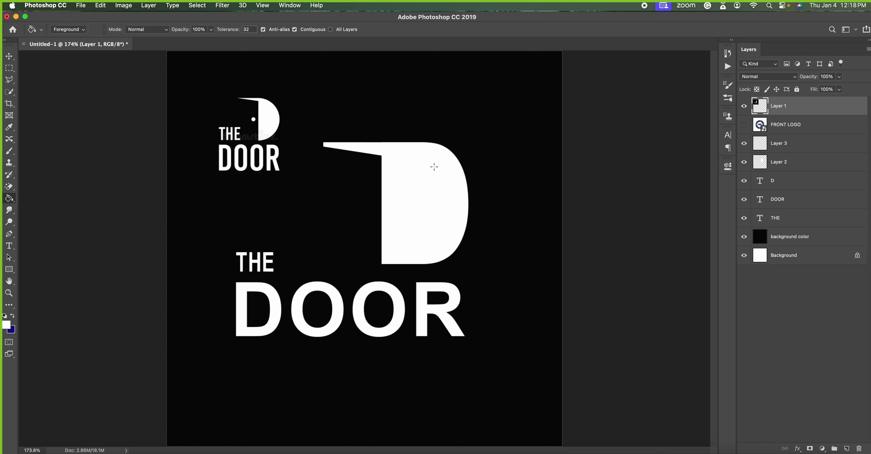
Scale the small top-left reference logo down to 79.30% of its size.
{"action": "key", "text": "ctrl+t"}
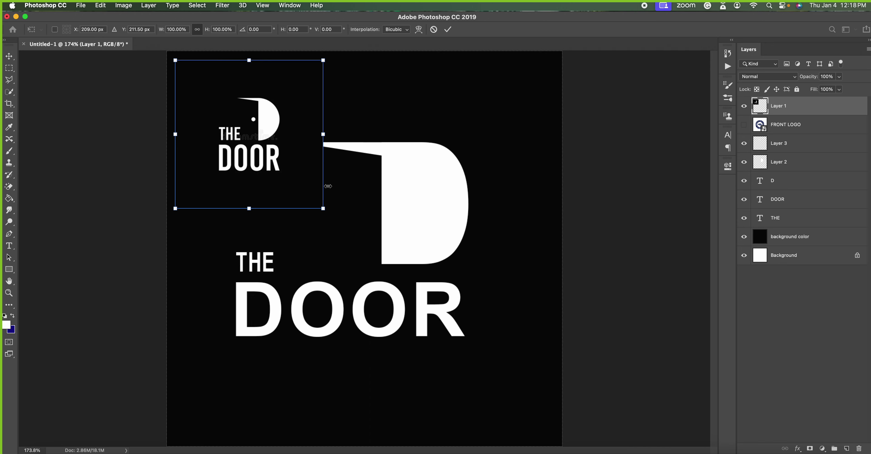
{"action": "left_click_drag", "start_coordinate": [323, 208], "coordinate": [282, 187]}
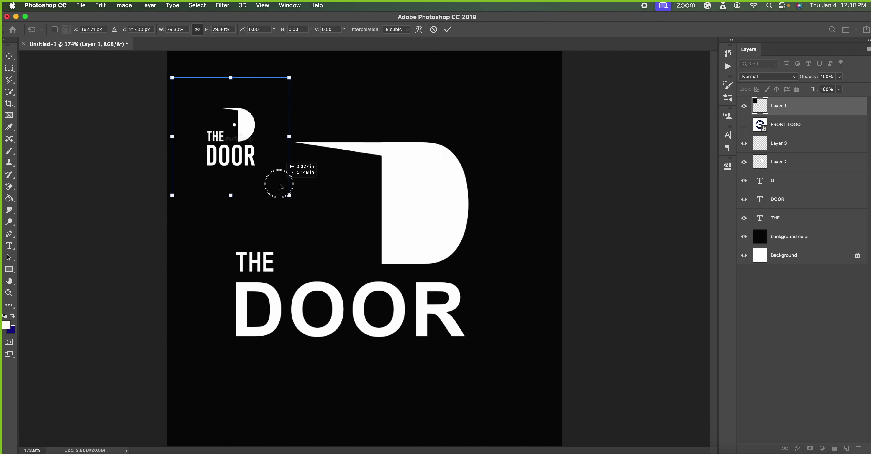
{"action": "key", "text": "Return"}
{"action": "key", "text": "g"}
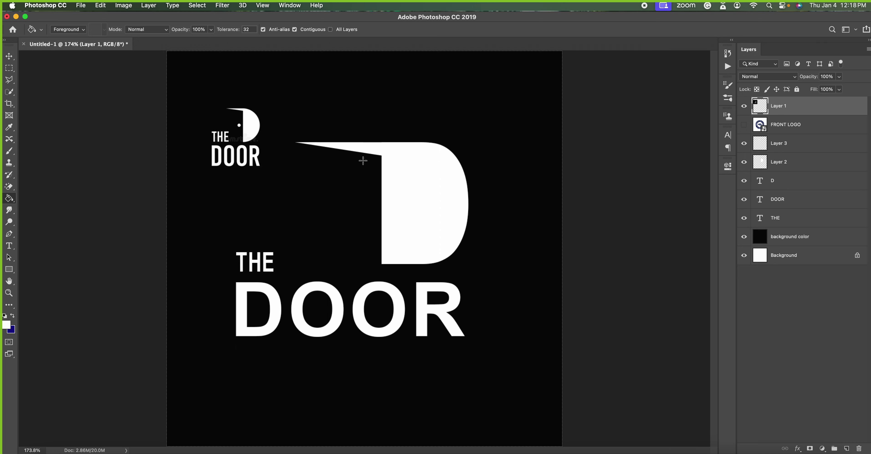
{"action": "left_click", "coordinate": [808, 129]}
{"action": "left_click", "coordinate": [805, 147]}
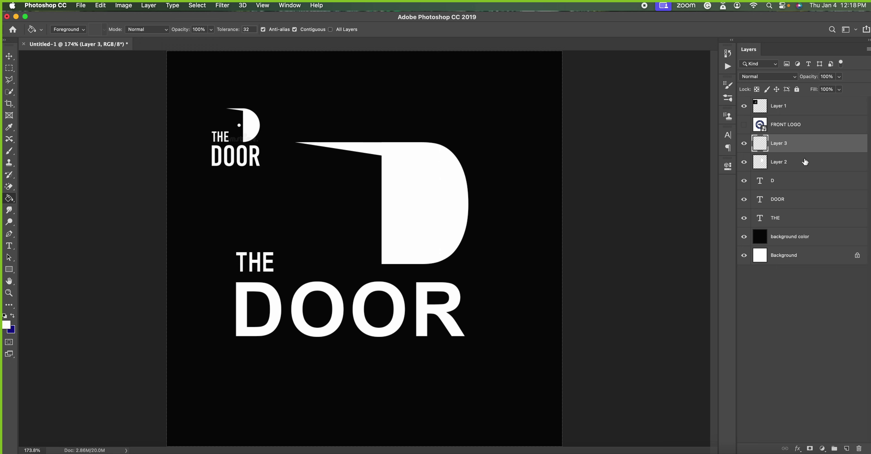
Add a new layer and set up the Ellipse Tool with a white fill.
{"action": "left_click", "coordinate": [846, 448]}
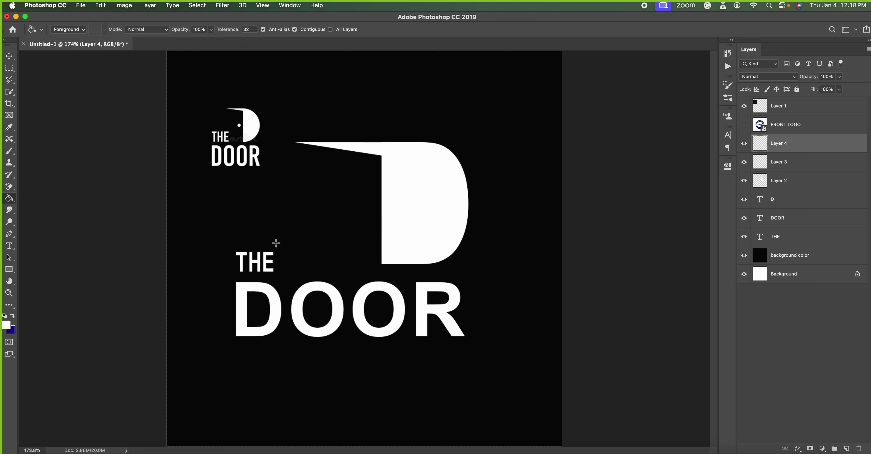
{"action": "left_click", "coordinate": [13, 270]}
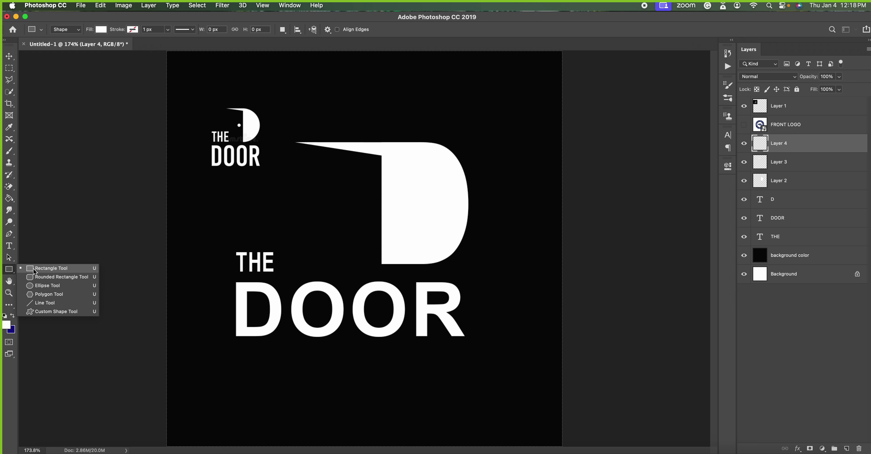
{"action": "left_click", "coordinate": [50, 289]}
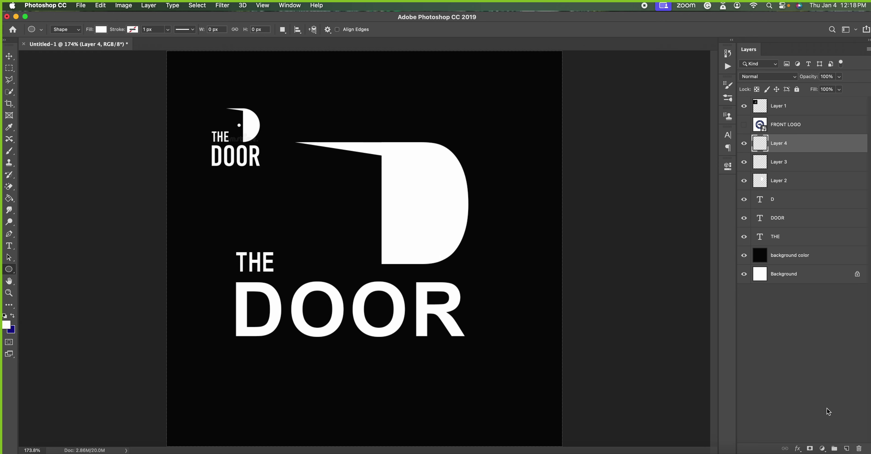
{"action": "left_click", "coordinate": [744, 143]}
{"action": "left_click", "coordinate": [6, 326]}
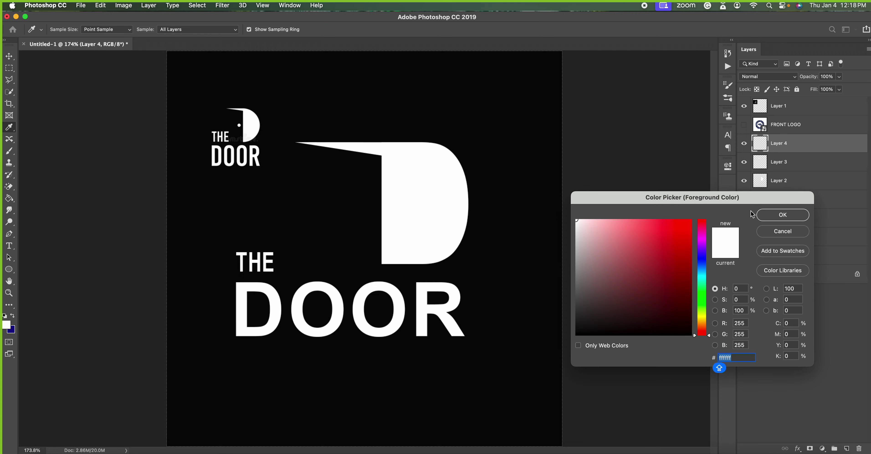
{"action": "left_click", "coordinate": [781, 215]}
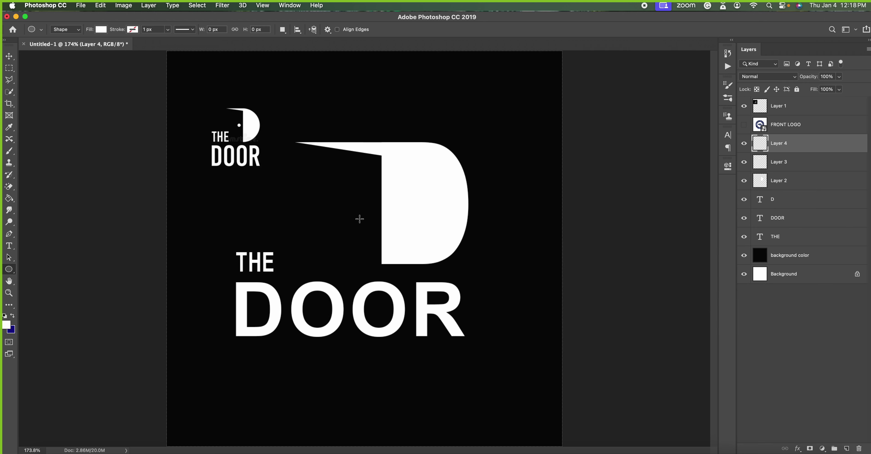
Draw a 46 × 46 px white circle just left of the large D.
{"action": "left_click", "coordinate": [350, 197]}
{"action": "left_click_drag", "start_coordinate": [350, 197], "coordinate": [365, 213]}
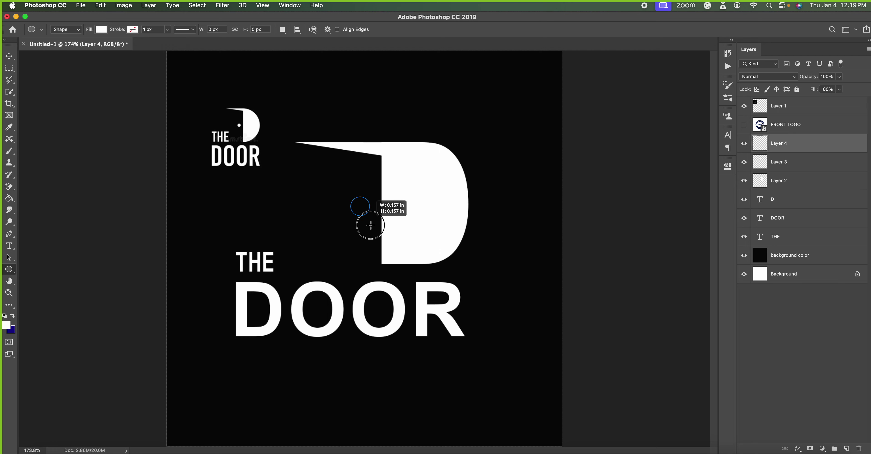
{"action": "mouse_move", "coordinate": [365, 213]}
{"action": "left_mouse_down"}
{"action": "mouse_move", "coordinate": [370, 234]}
{"action": "mouse_move", "coordinate": [361, 224]}
{"action": "left_mouse_up"}
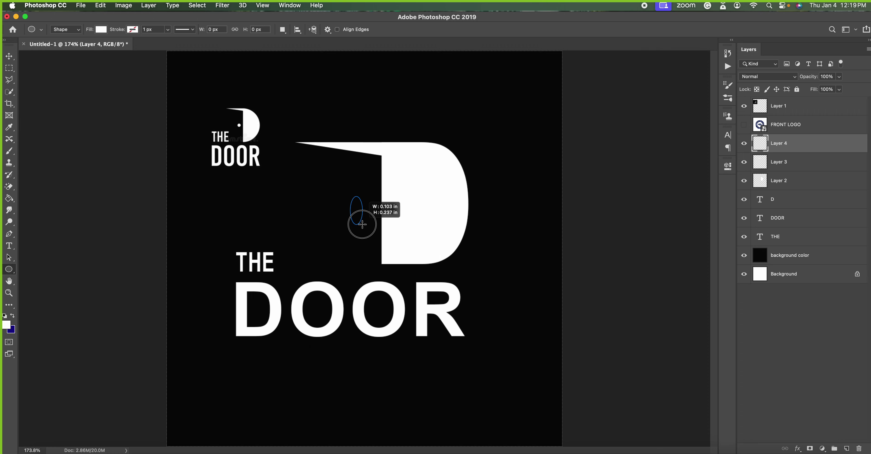
{"action": "left_click_drag", "start_coordinate": [361, 224], "coordinate": [395, 248]}
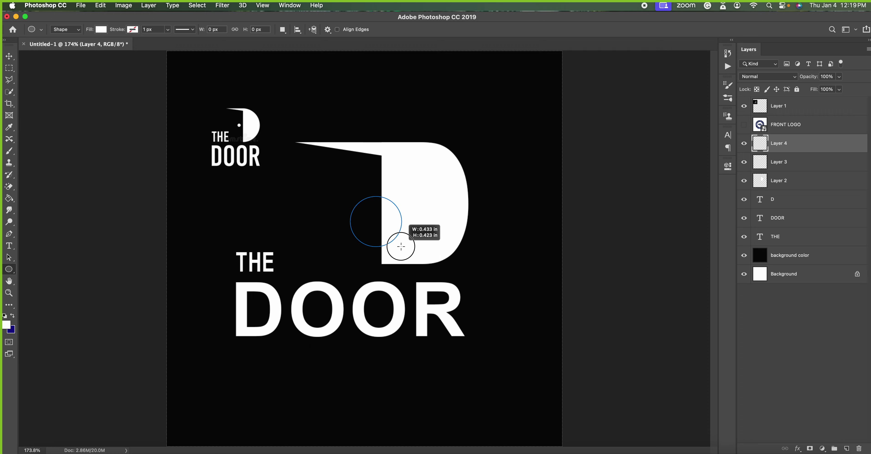
{"action": "left_click_drag", "start_coordinate": [394, 248], "coordinate": [373, 234]}
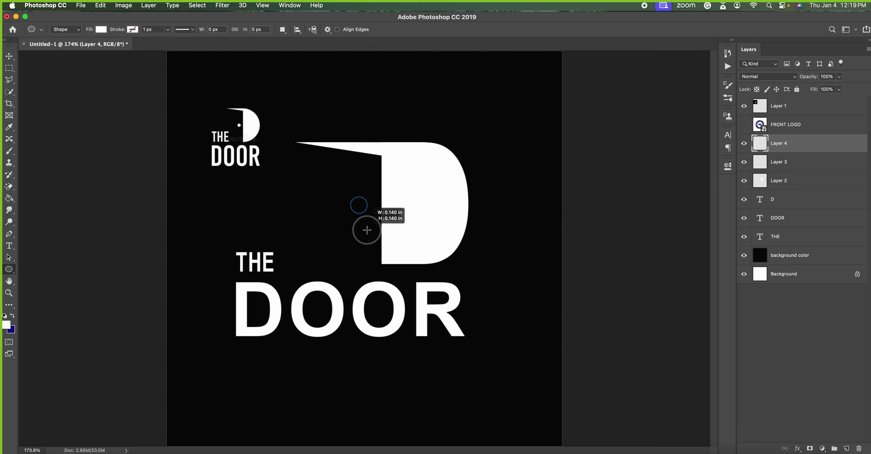
{"action": "left_click_drag", "start_coordinate": [373, 235], "coordinate": [368, 232]}
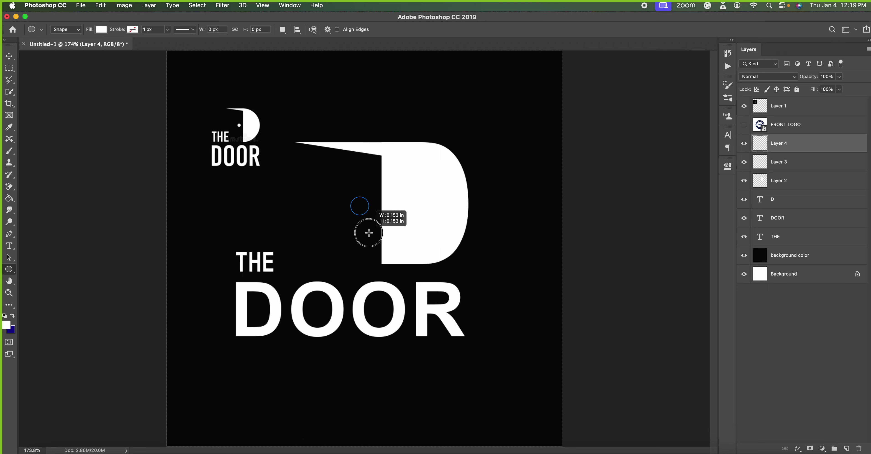
{"action": "left_click_drag", "start_coordinate": [368, 233], "coordinate": [369, 234]}
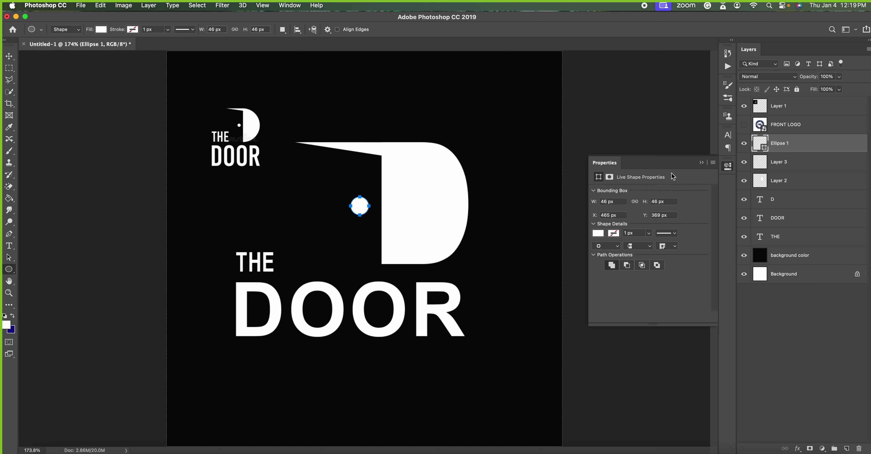
Toggle the circle and wedge layers' visibility to check the design.
{"action": "left_click", "coordinate": [700, 163]}
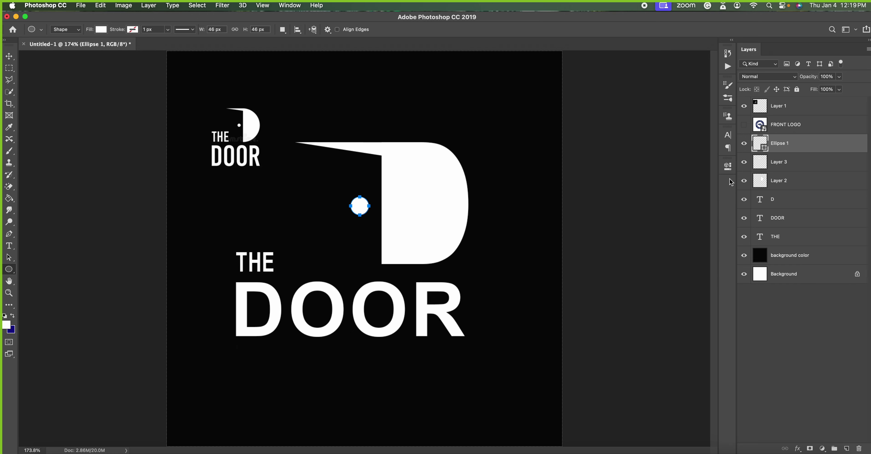
{"action": "left_click", "coordinate": [797, 159]}
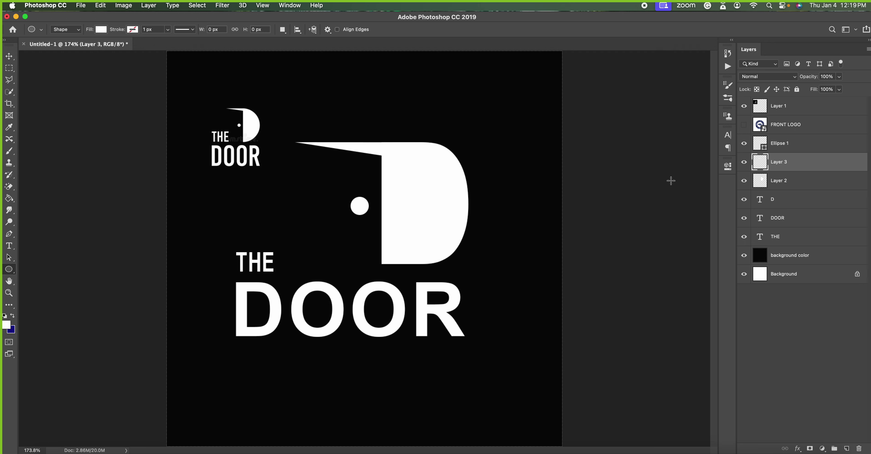
{"action": "left_click", "coordinate": [744, 144]}
{"action": "left_click", "coordinate": [744, 143]}
{"action": "left_click", "coordinate": [744, 163]}
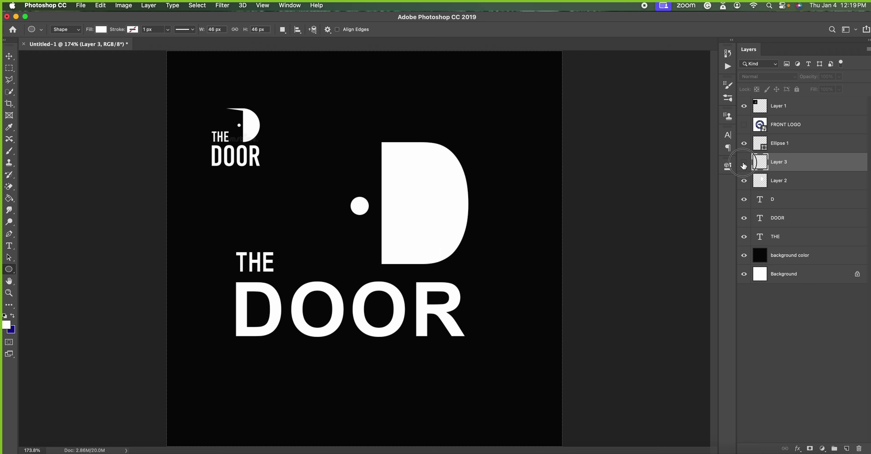
{"action": "left_click", "coordinate": [744, 163]}
{"action": "left_click", "coordinate": [744, 162]}
{"action": "left_click", "coordinate": [744, 163]}
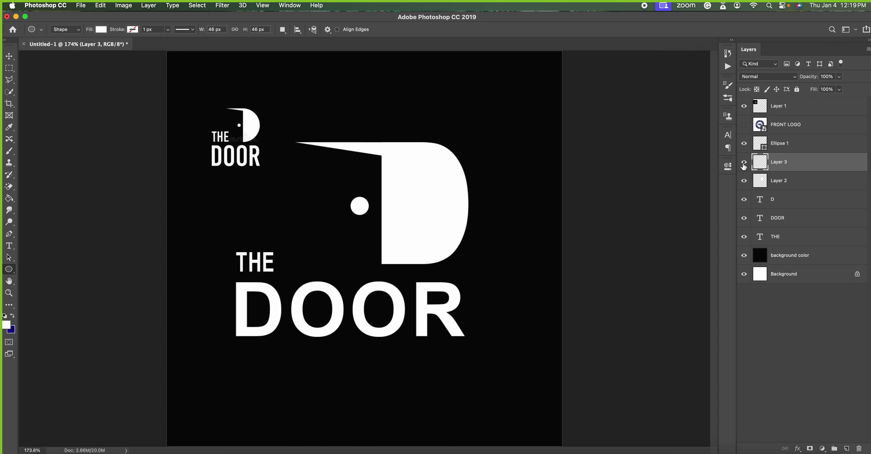
Toggle Layer 2 and the D text layer's visibility to check their shapes.
{"action": "left_click", "coordinate": [743, 181]}
{"action": "left_click", "coordinate": [772, 181]}
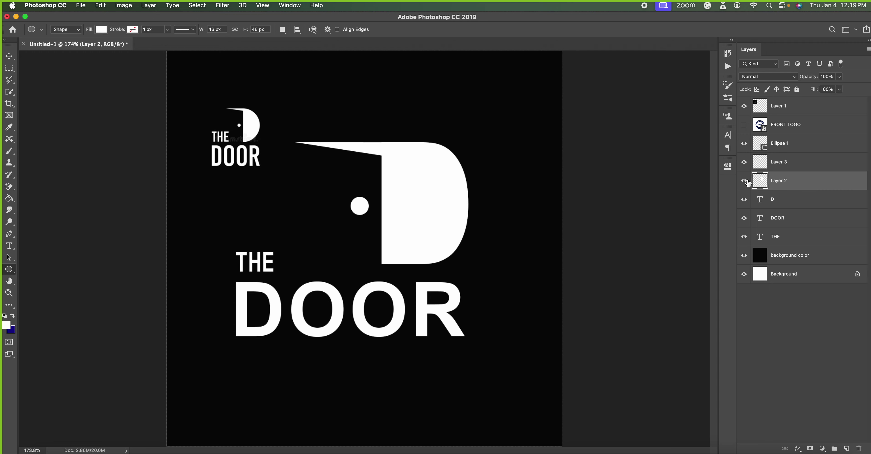
{"action": "left_click", "coordinate": [743, 181]}
{"action": "left_click", "coordinate": [743, 181]}
{"action": "left_click", "coordinate": [744, 181]}
{"action": "left_click", "coordinate": [768, 202]}
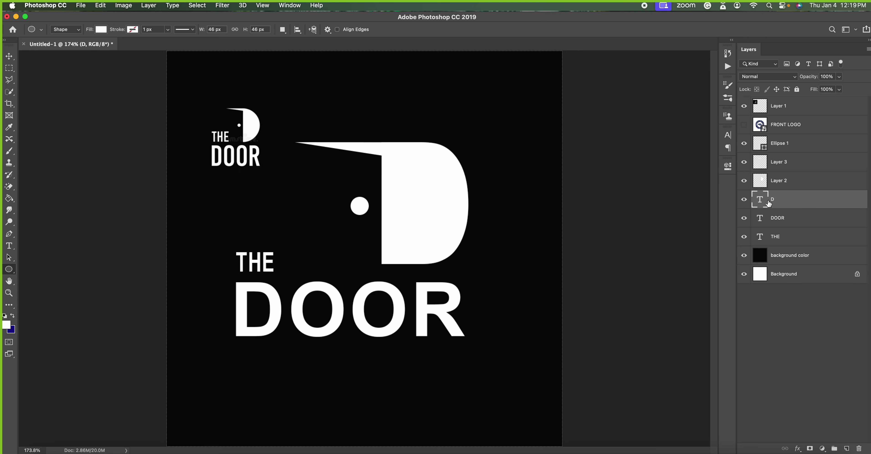
{"action": "left_click", "coordinate": [744, 200]}
Give layers Ellipse 1 through D a red colour label.
{"action": "left_click", "coordinate": [775, 146]}
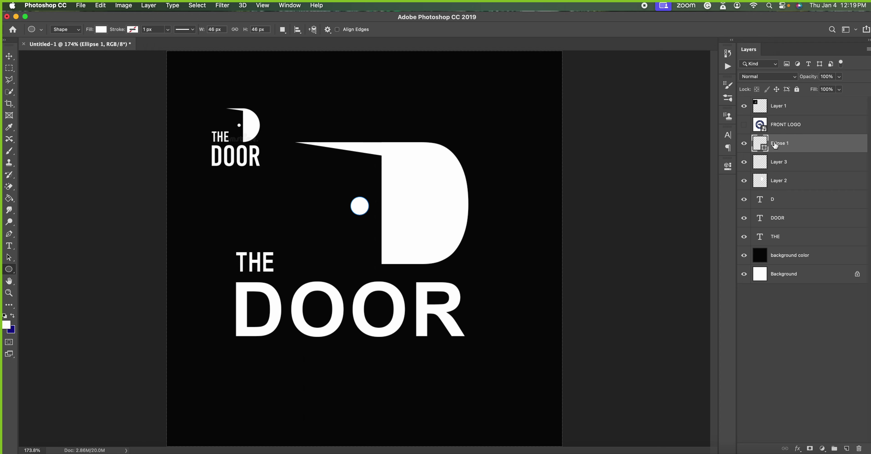
{"action": "left_click", "coordinate": [774, 203]}
{"action": "left_click", "coordinate": [779, 149], "text": "shift"}
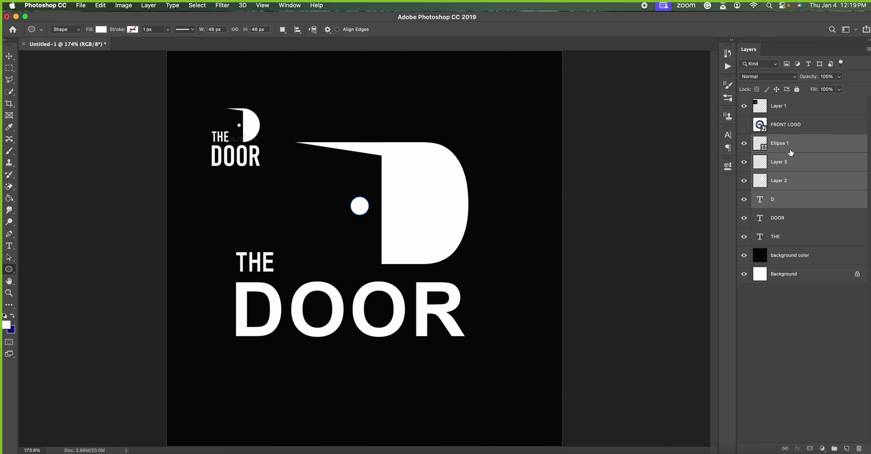
{"action": "right_click", "coordinate": [798, 147]}
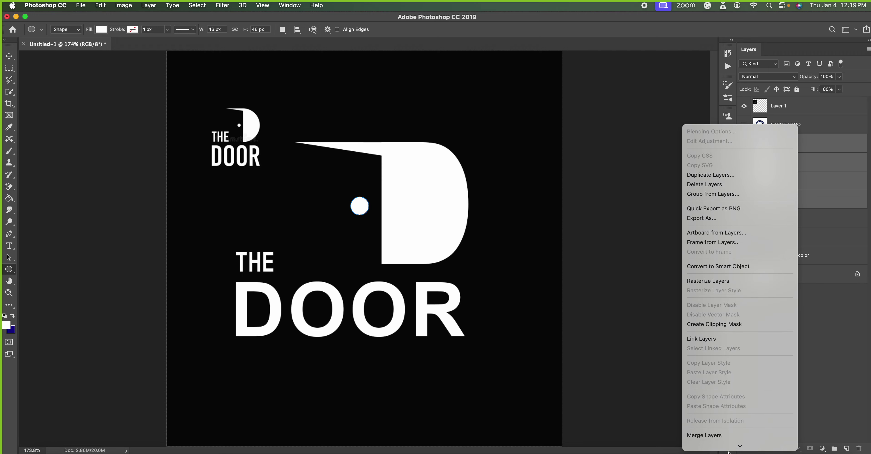
{"action": "left_click", "coordinate": [706, 382]}
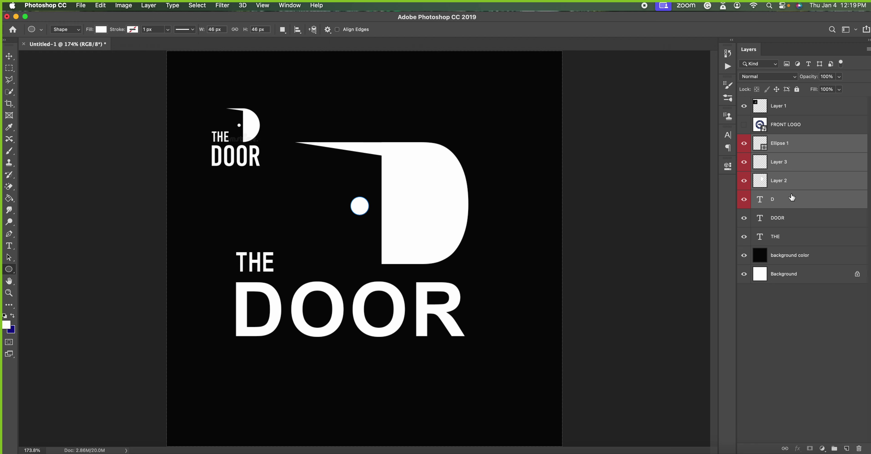
Check the DOOR, THE and background layers and compare with the Chrome reference logo.
{"action": "left_click", "coordinate": [791, 219]}
{"action": "left_click", "coordinate": [745, 218]}
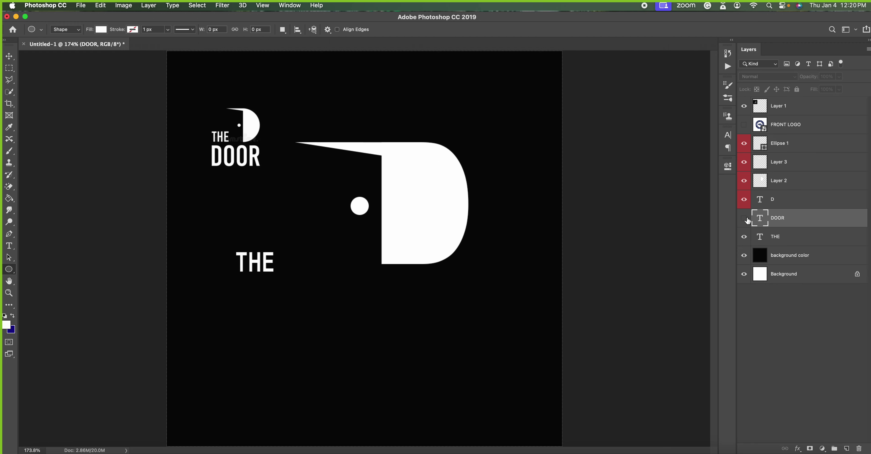
{"action": "left_click", "coordinate": [744, 238]}
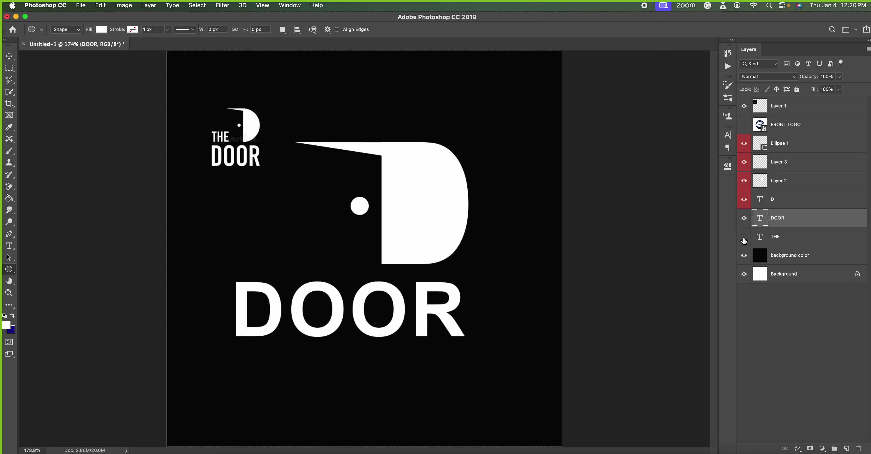
{"action": "left_click", "coordinate": [744, 256]}
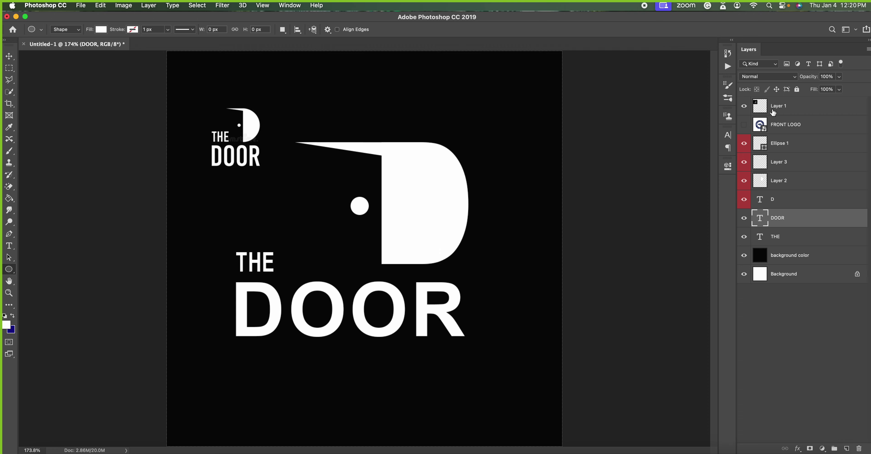
{"action": "left_click", "coordinate": [781, 107]}
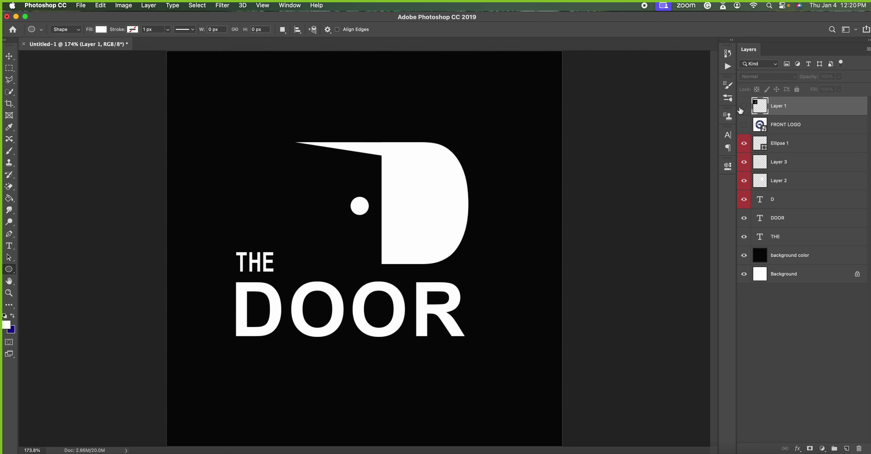
{"action": "left_click", "coordinate": [744, 106]}
{"action": "key", "text": "super+Tab"}
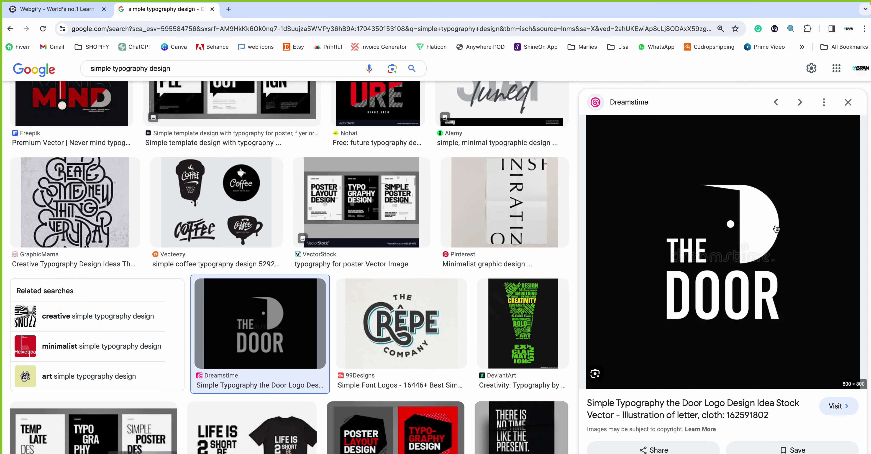
{"action": "key", "text": "super+Tab"}
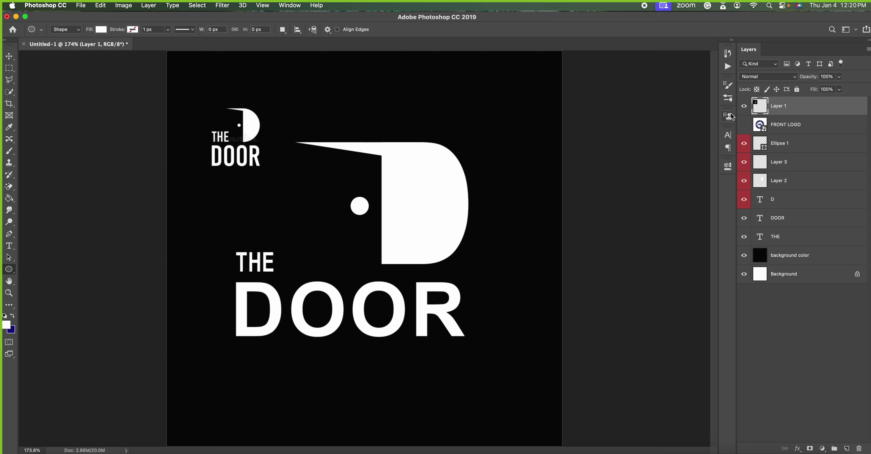
Hide the small top-left THE DOOR logo and select layers Ellipse 1 through THE.
{"action": "left_click", "coordinate": [744, 106]}
{"action": "left_click", "coordinate": [791, 151]}
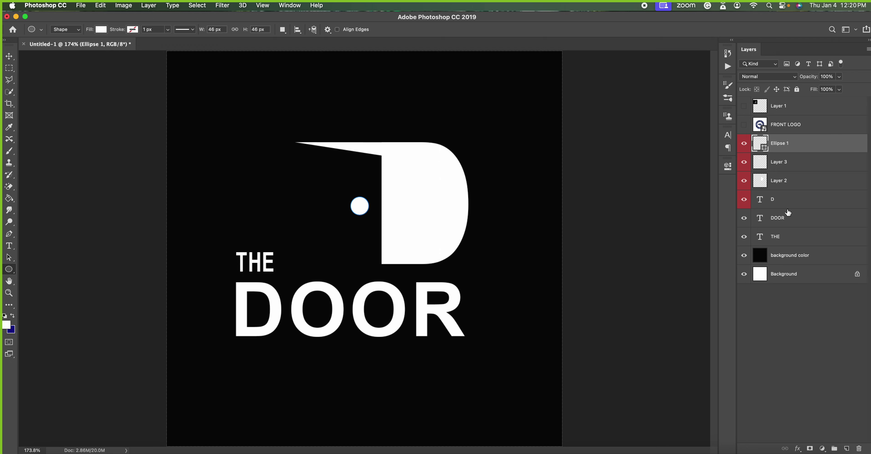
{"action": "left_click", "coordinate": [787, 236], "text": "shift"}
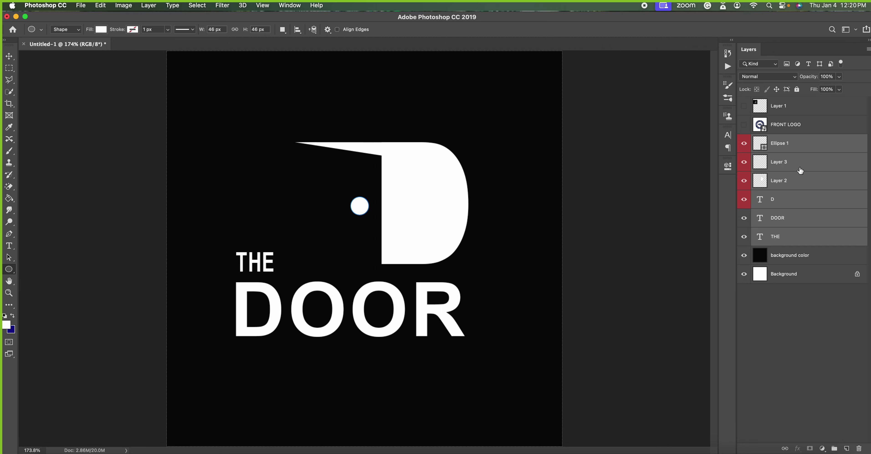
{"action": "left_click", "coordinate": [792, 149]}
{"action": "left_click", "coordinate": [794, 237], "text": "shift"}
{"action": "left_click", "coordinate": [795, 146]}
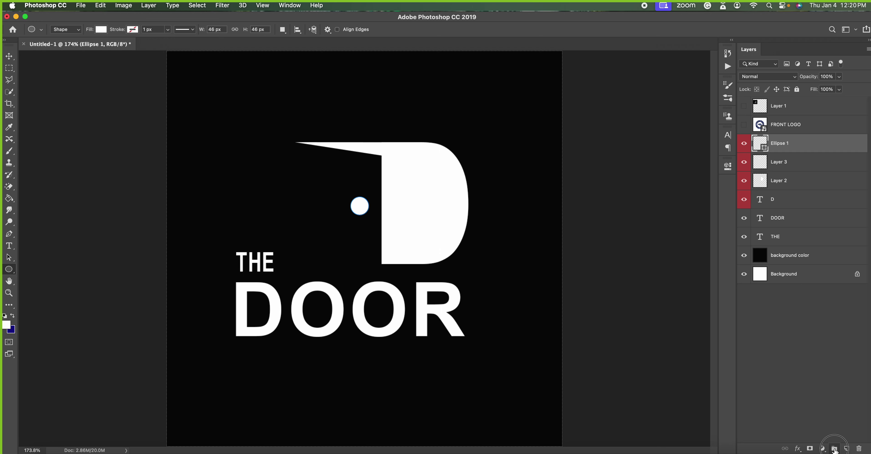
Try gathering the logo layers into a new Group 1 and toggle its visibility.
{"action": "left_click", "coordinate": [833, 448]}
{"action": "left_click", "coordinate": [791, 157]}
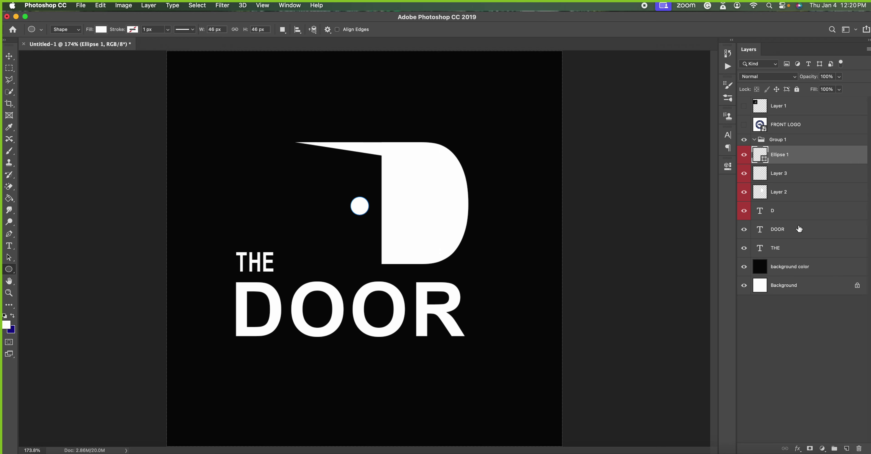
{"action": "left_click", "coordinate": [793, 250], "text": "shift"}
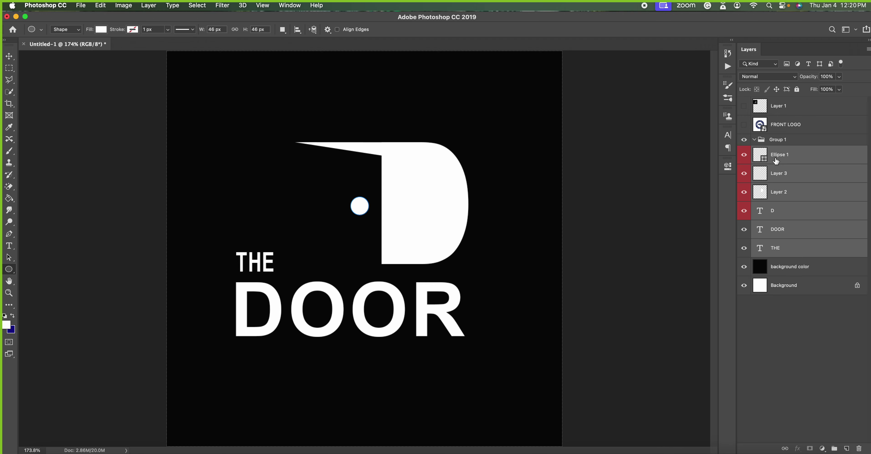
{"action": "left_click_drag", "start_coordinate": [782, 150], "coordinate": [783, 140]}
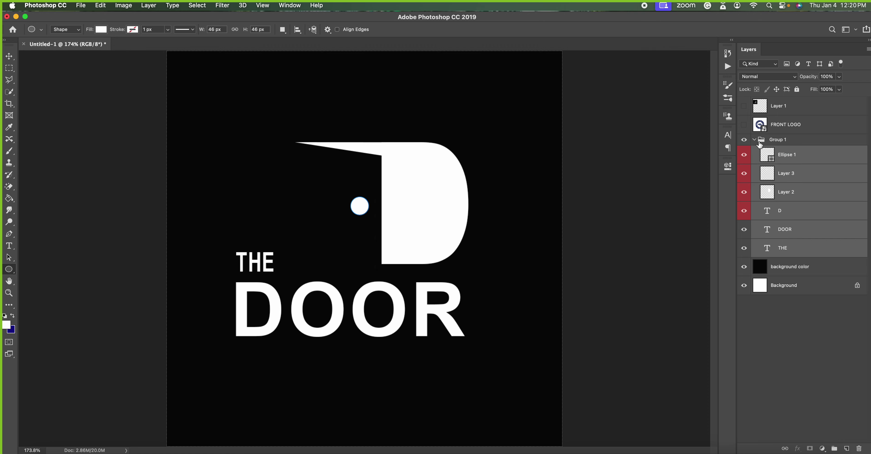
{"action": "left_click", "coordinate": [744, 140]}
{"action": "left_click", "coordinate": [743, 140]}
Undo the trial grouping and reselect layers Ellipse 1 through THE.
{"action": "key", "text": "super+z"}
{"action": "key", "text": "super+shift+z"}
{"action": "key", "text": "super+z"}
{"action": "key", "text": "super+shift+z"}
{"action": "key", "text": "super+z"}
{"action": "left_click", "coordinate": [792, 142]}
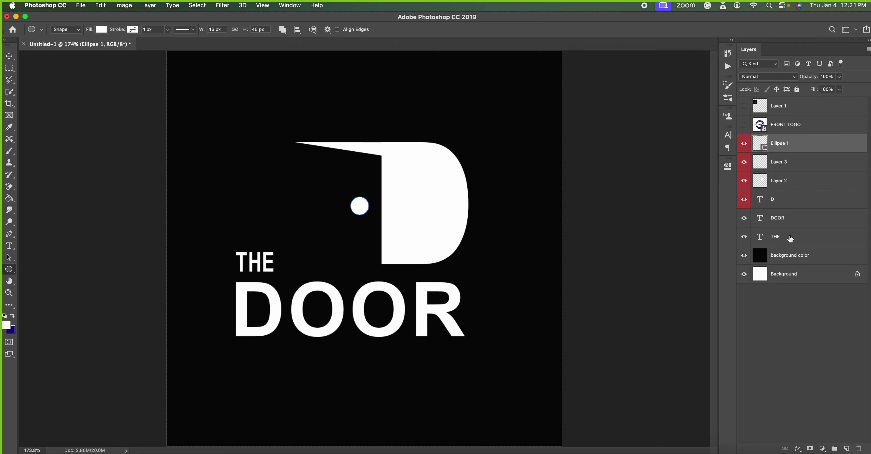
{"action": "left_click", "coordinate": [790, 238], "text": "shift"}
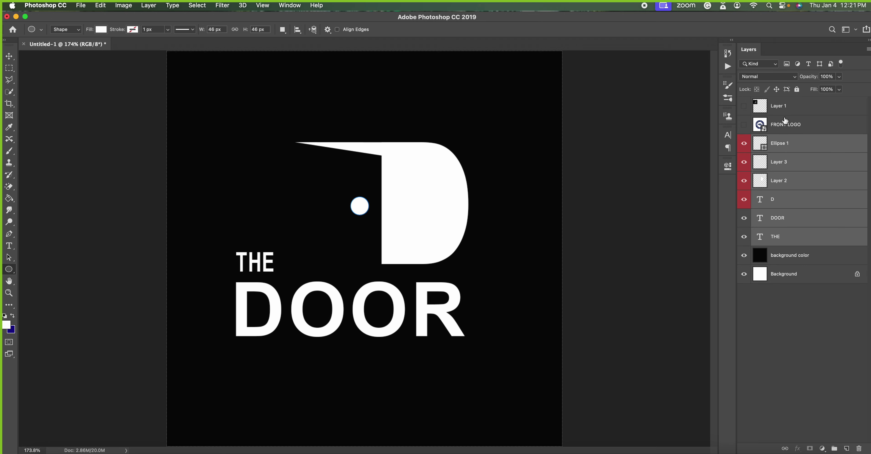
Select layers Ellipse 1 through THE and inspect their layer context menu.
{"action": "right_click", "coordinate": [800, 197]}
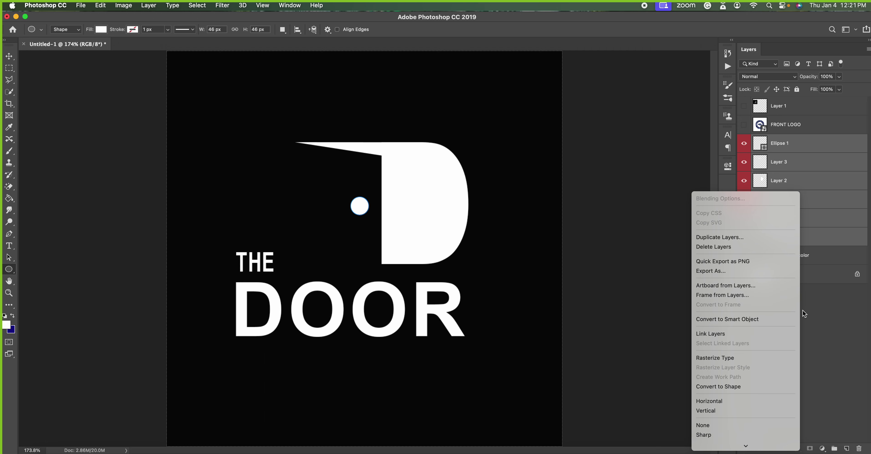
{"action": "left_click", "coordinate": [823, 304]}
{"action": "left_click", "coordinate": [795, 237]}
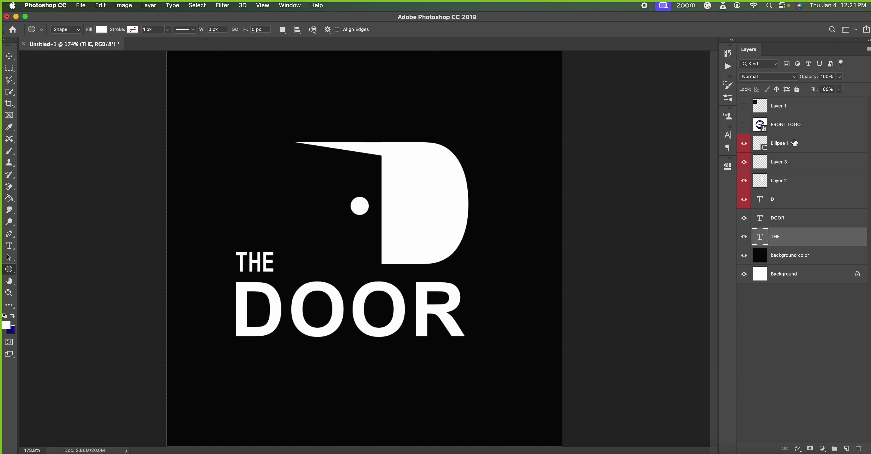
{"action": "left_click", "coordinate": [793, 143]}
{"action": "left_click", "coordinate": [796, 240], "text": "shift"}
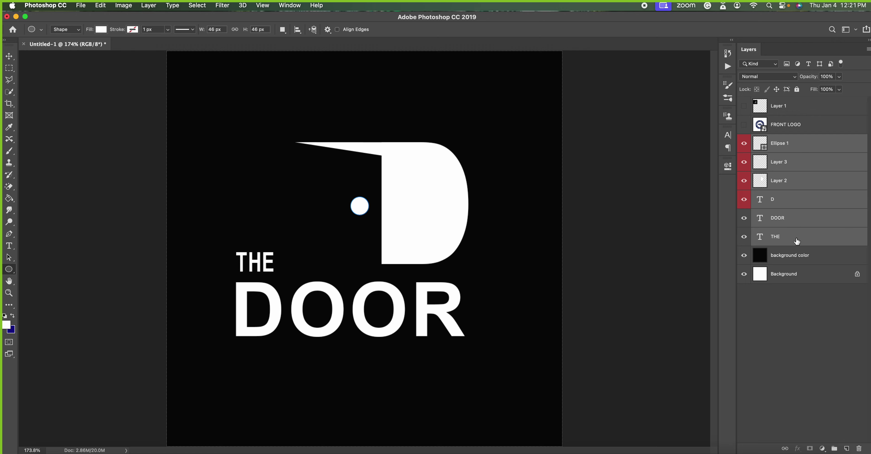
{"action": "right_click", "coordinate": [796, 241]}
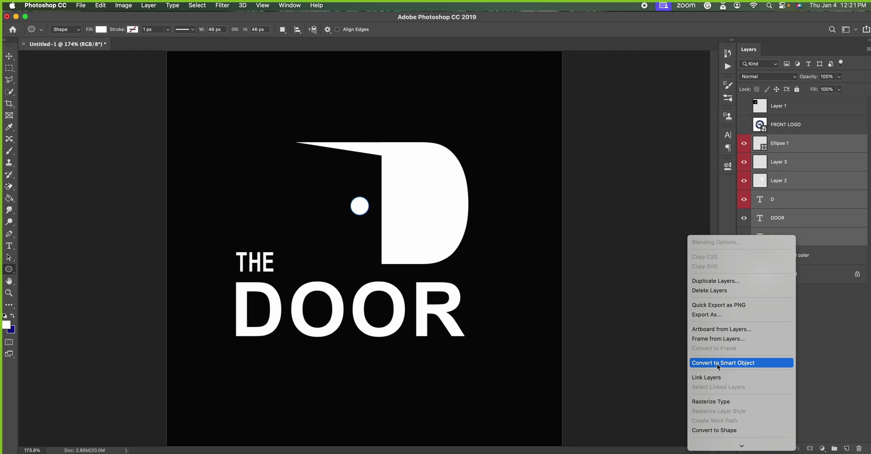
{"action": "scroll", "coordinate": [720, 372], "scroll_direction": "down", "scroll_amount": 5}
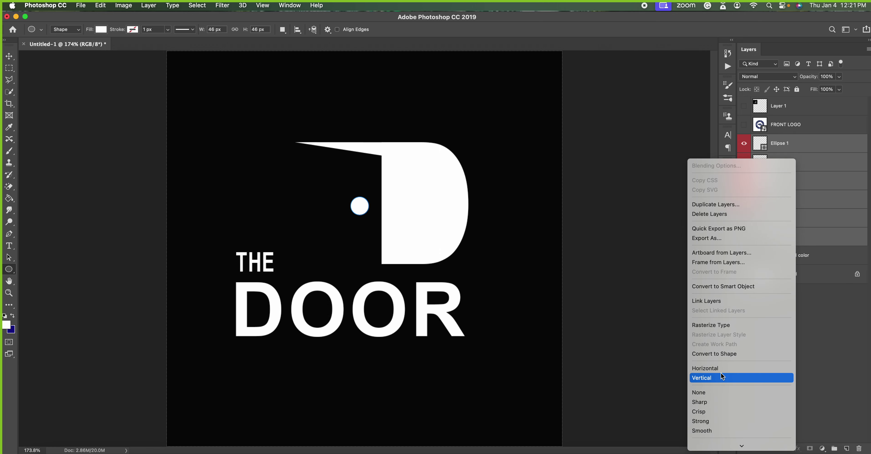
{"action": "left_click", "coordinate": [807, 181]}
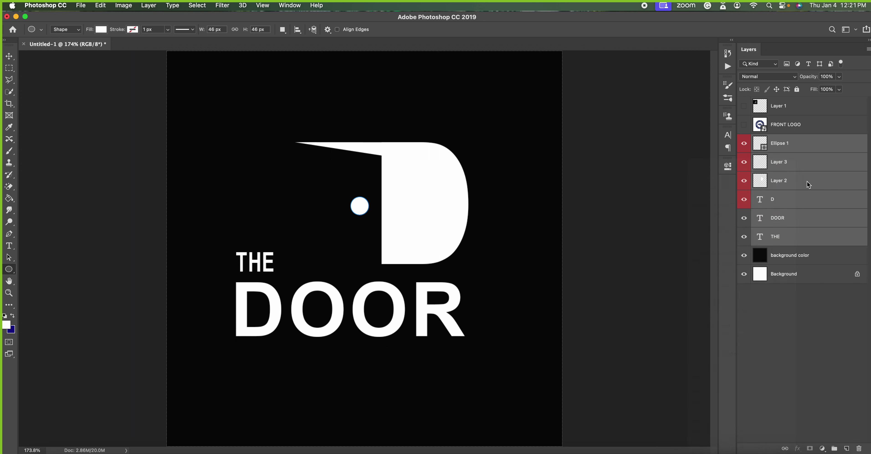
Select Layer 3 with Layer 2 and check their layer options without grouping.
{"action": "left_click", "coordinate": [799, 153]}
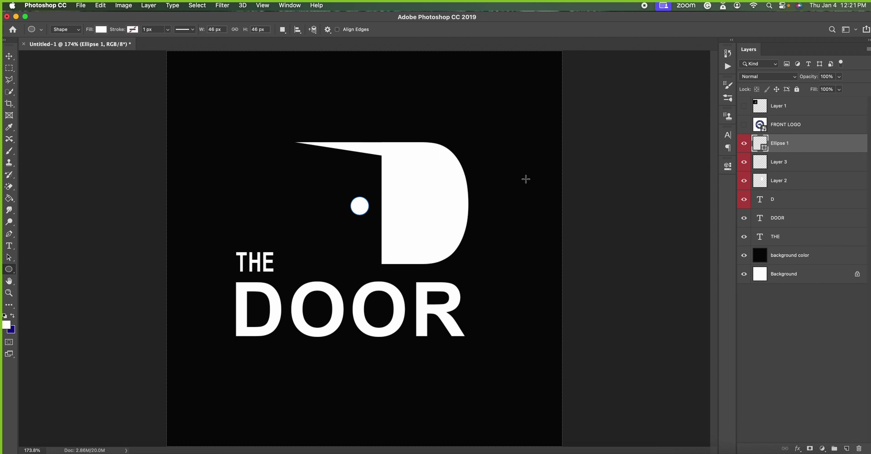
{"action": "left_click", "coordinate": [821, 244]}
{"action": "left_click", "coordinate": [790, 146]}
{"action": "left_click", "coordinate": [795, 167]}
{"action": "left_click", "coordinate": [793, 178], "text": "shift"}
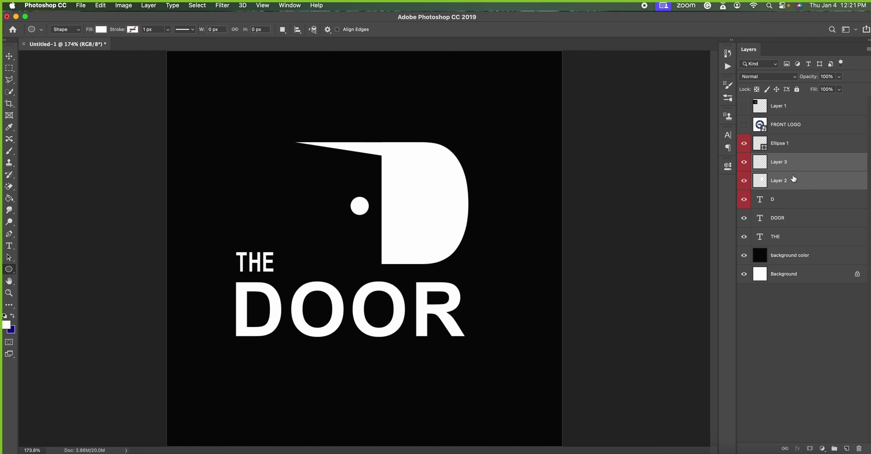
{"action": "right_click", "coordinate": [794, 178]}
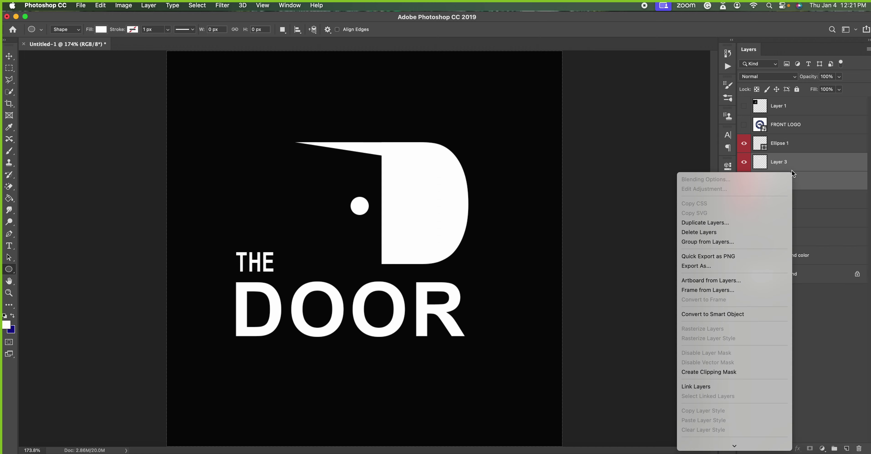
{"action": "left_click", "coordinate": [797, 165]}
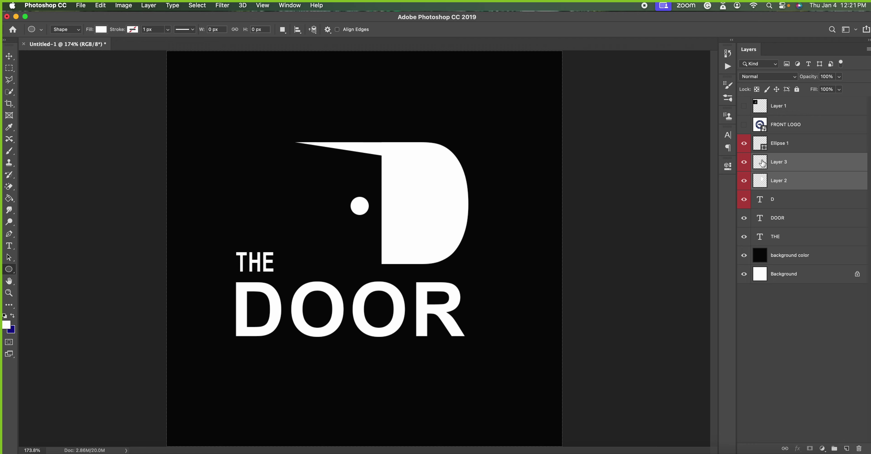
{"action": "right_click", "coordinate": [763, 166]}
{"action": "right_click", "coordinate": [795, 163]}
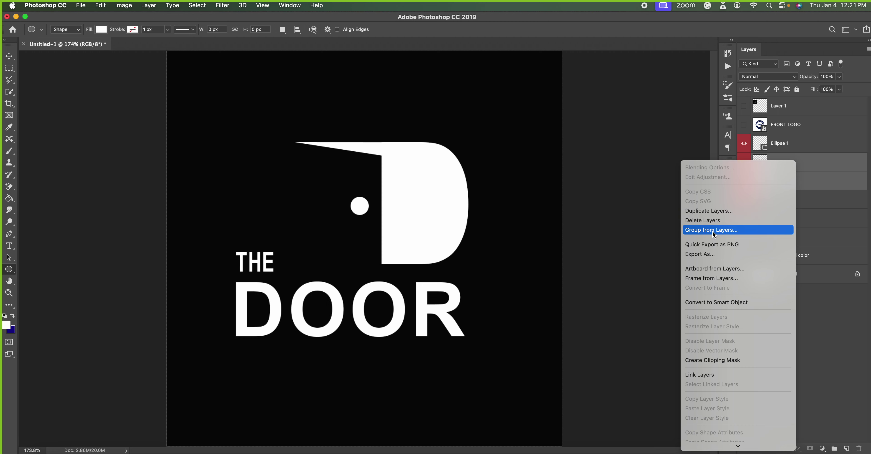
{"action": "left_click", "coordinate": [809, 156]}
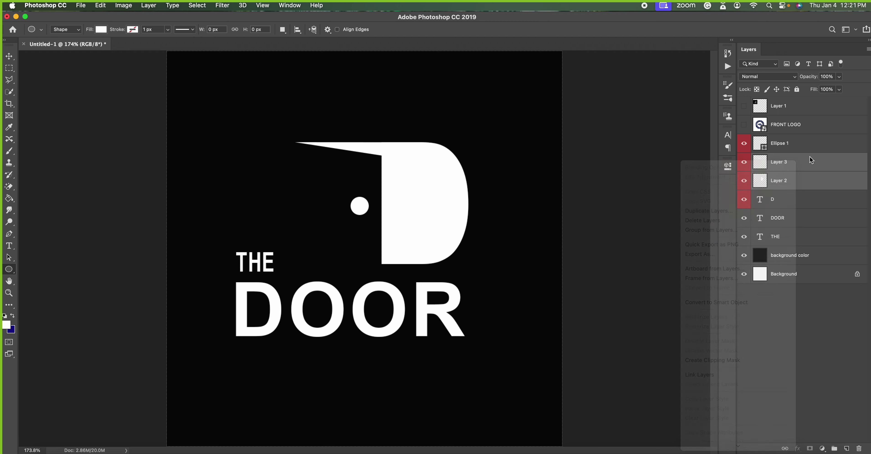
Reselect Ellipse 1 through THE and review their layer options again.
{"action": "left_click", "coordinate": [774, 147]}
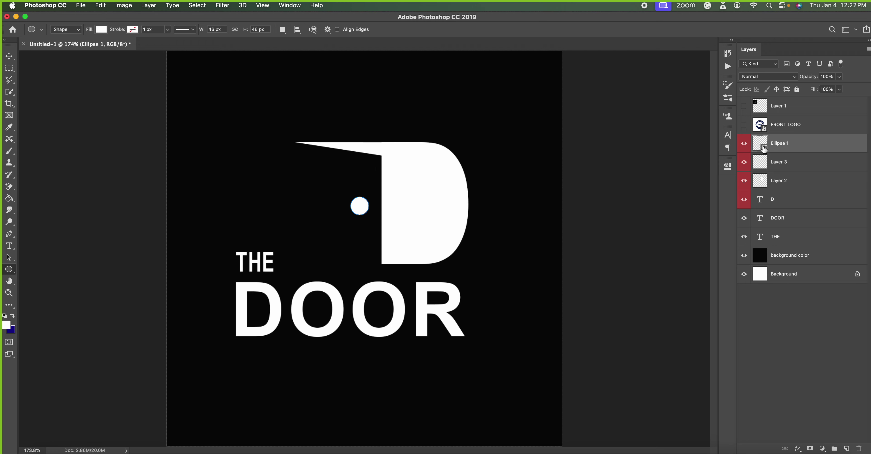
{"action": "right_click", "coordinate": [821, 145]}
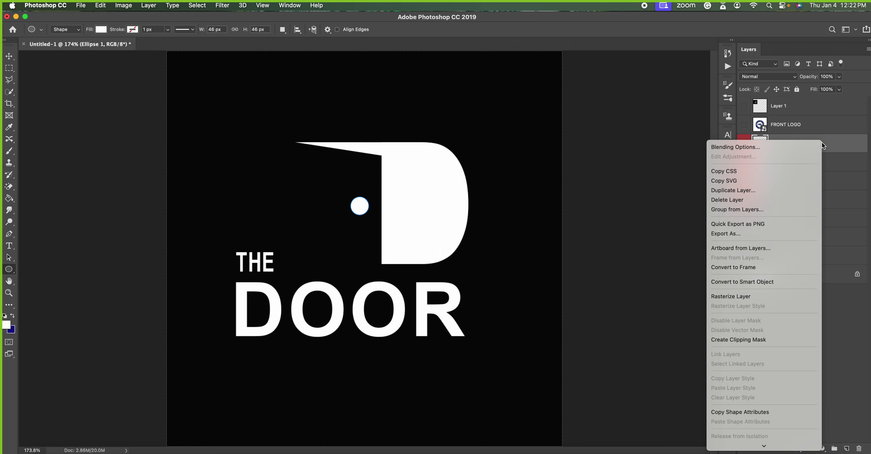
{"action": "left_click", "coordinate": [823, 142]}
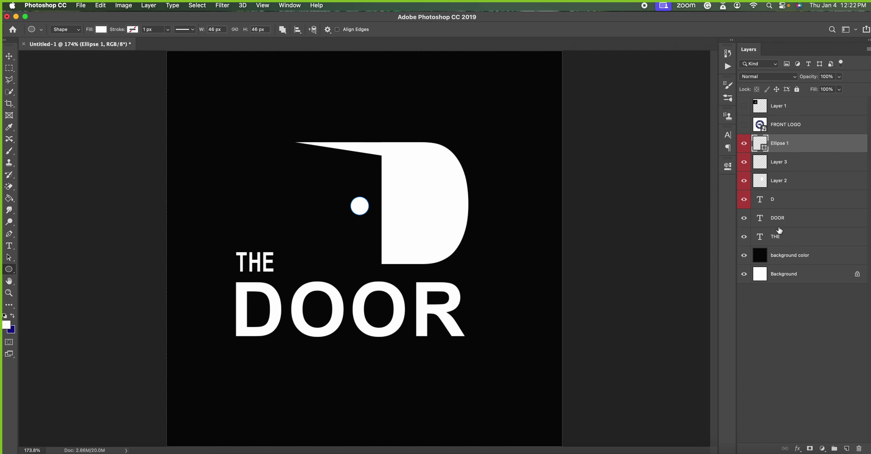
{"action": "left_click", "coordinate": [786, 234], "text": "shift"}
{"action": "right_click", "coordinate": [801, 174]}
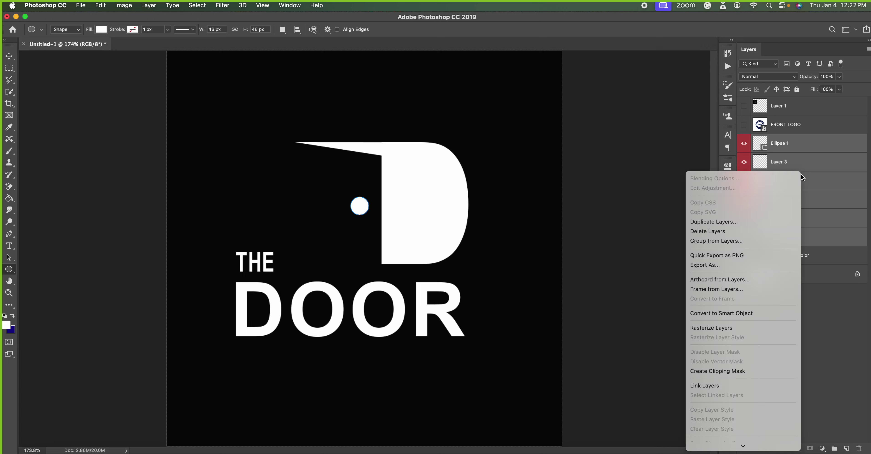
{"action": "left_click", "coordinate": [794, 163]}
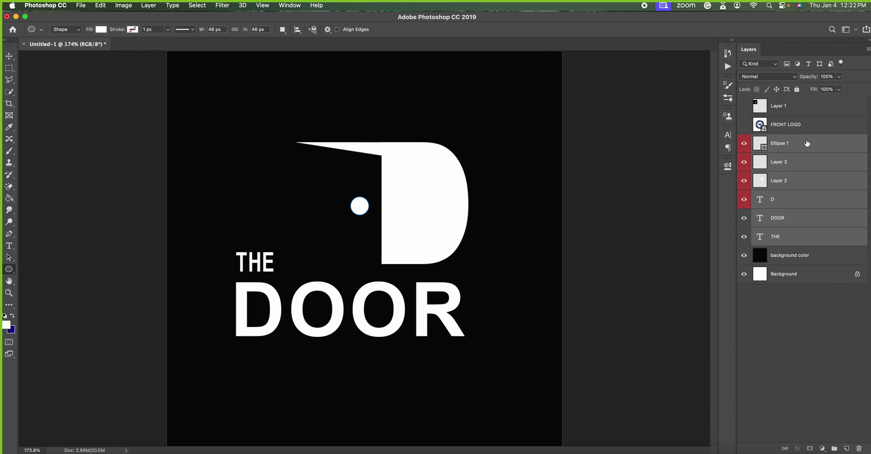
{"action": "left_click", "coordinate": [807, 144]}
{"action": "left_click", "coordinate": [804, 237]}
{"action": "left_click", "coordinate": [789, 149], "text": "shift"}
{"action": "right_click", "coordinate": [782, 216]}
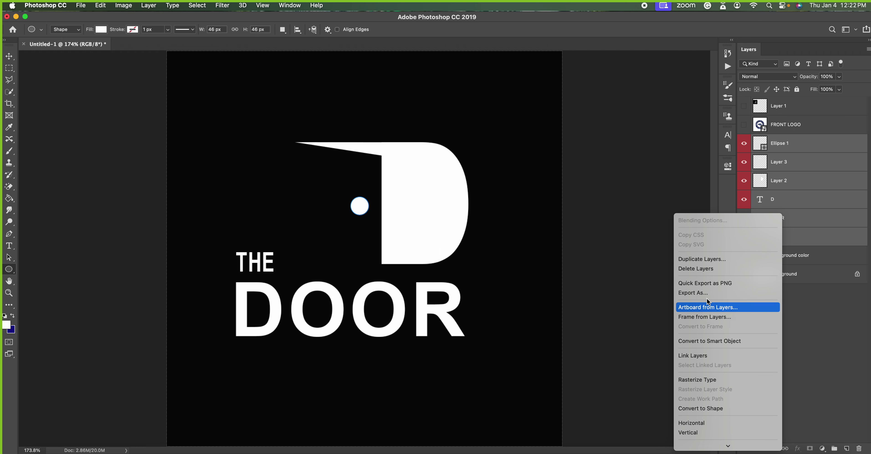
{"action": "left_click", "coordinate": [806, 223]}
Make the final selection of all six logo layers, Ellipse 1 to THE.
{"action": "left_click", "coordinate": [793, 238]}
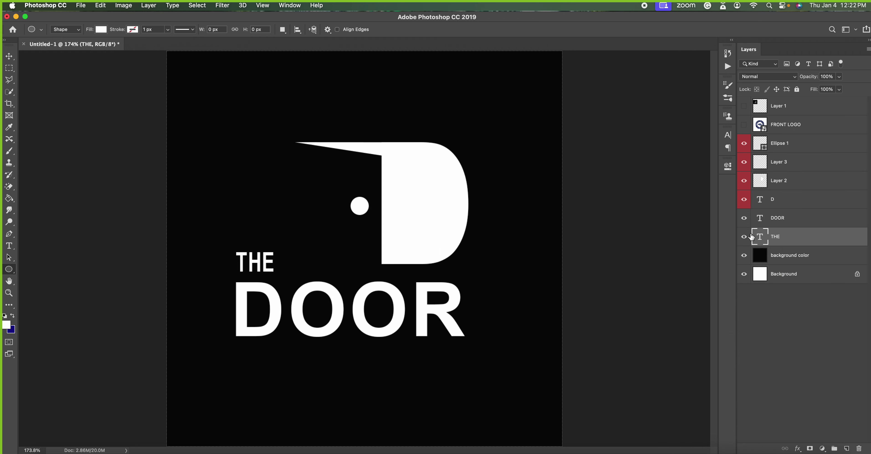
{"action": "left_click", "coordinate": [783, 224]}
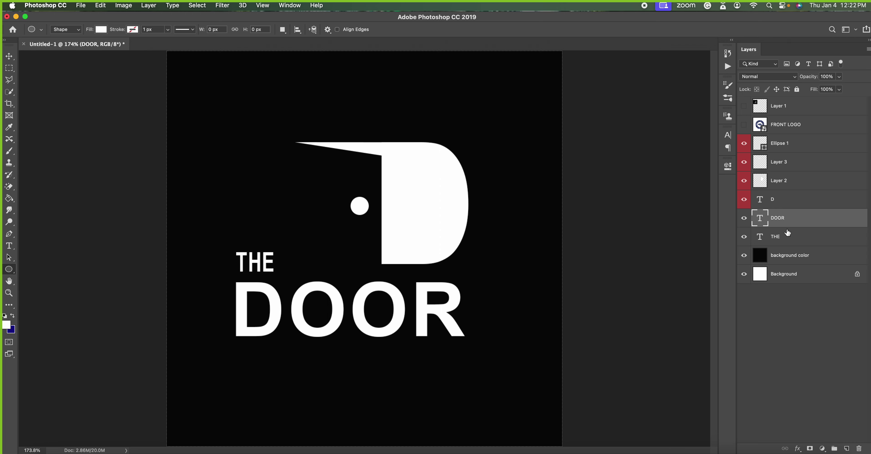
{"action": "left_click", "coordinate": [801, 144]}
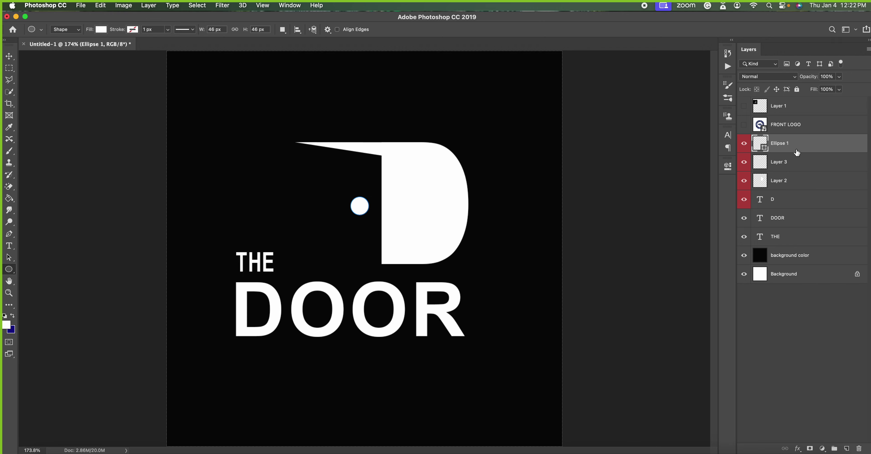
{"action": "left_click", "coordinate": [791, 238], "text": "shift"}
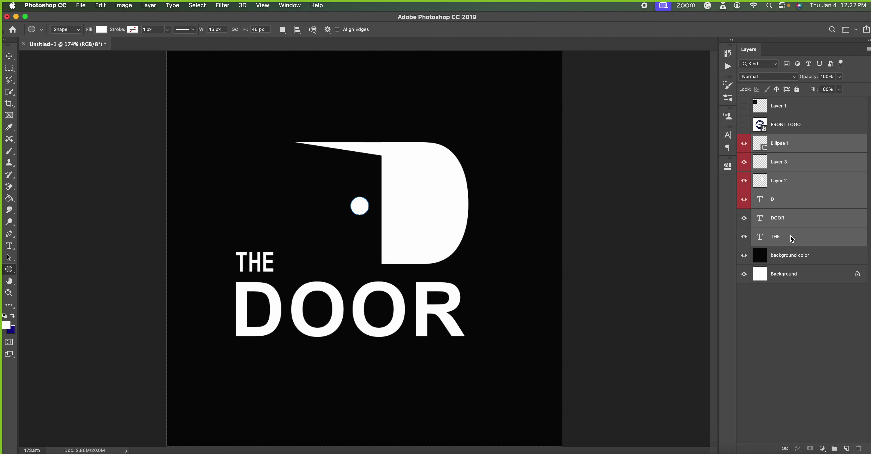
{"action": "right_click", "coordinate": [790, 238]}
{"action": "left_click", "coordinate": [830, 223]}
Group the selected logo layers and name the group THE DOOR.
{"action": "left_click", "coordinate": [834, 449]}
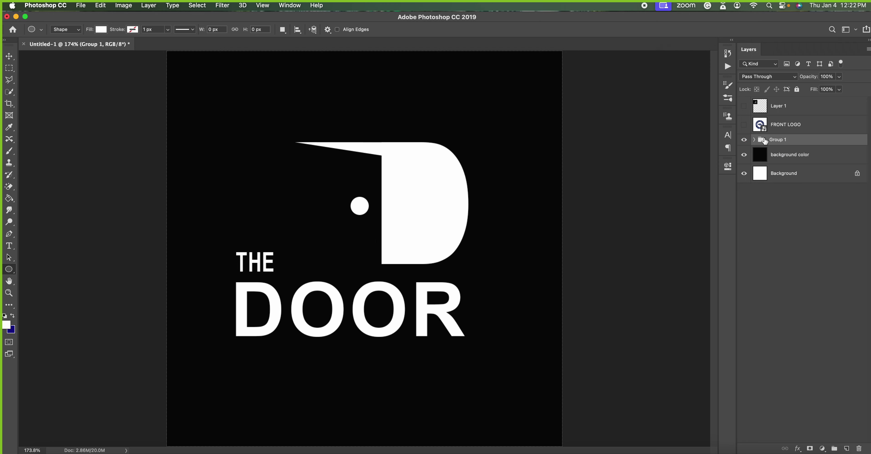
{"action": "left_click", "coordinate": [754, 139]}
{"action": "double_click", "coordinate": [777, 141]}
{"action": "type", "text": "LOGO"}
{"action": "key", "text": "Return"}
{"action": "double_click", "coordinate": [778, 140]}
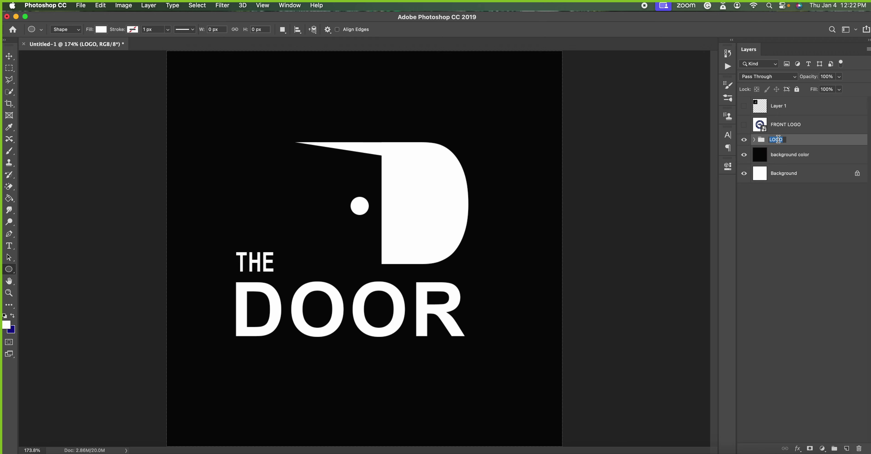
{"action": "type", "text": "THE DOOR"}
{"action": "key", "text": "Return"}
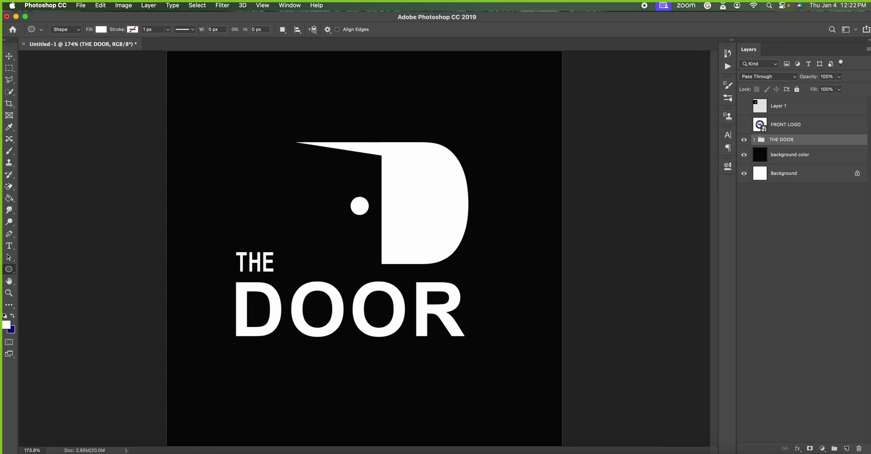
Move the whole THE DOOR group up and to the left, then view at actual size.
{"action": "key", "text": "ctrl+t"}
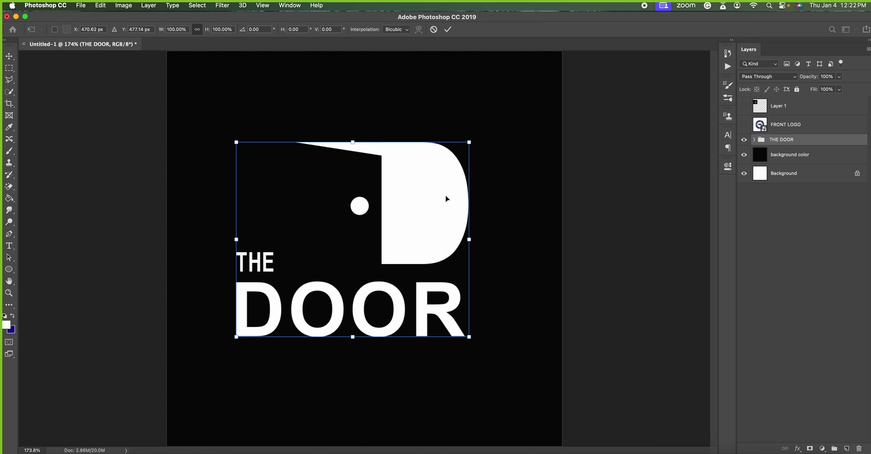
{"action": "mouse_move", "coordinate": [445, 199]}
{"action": "left_mouse_down"}
{"action": "mouse_move", "coordinate": [467, 109]}
{"action": "mouse_move", "coordinate": [429, 151]}
{"action": "left_mouse_up"}
{"action": "key", "text": "Return"}
{"action": "key", "text": "u"}
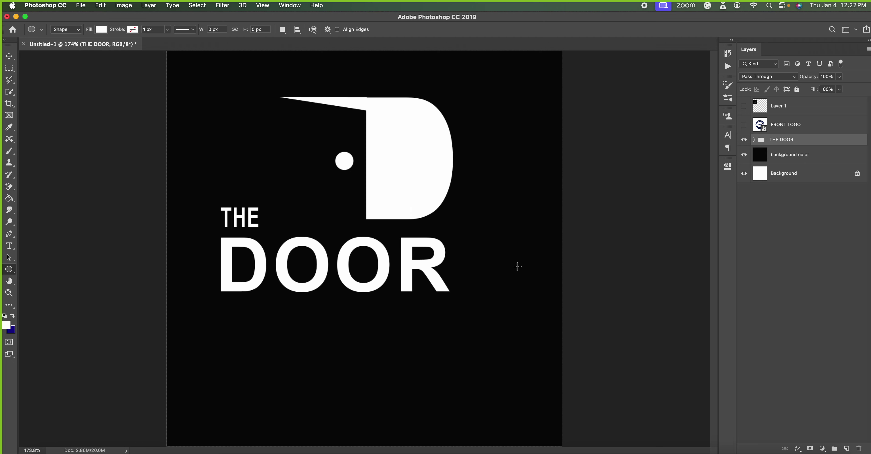
{"action": "key", "text": "cmd+1"}
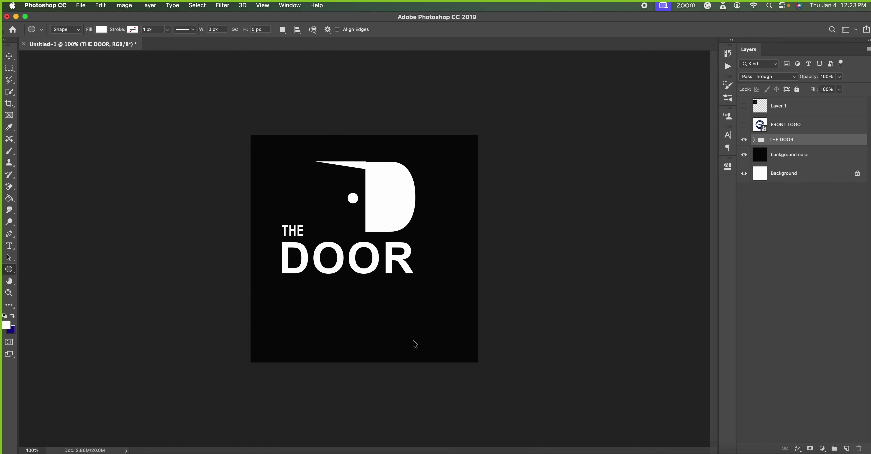
Select layers Ellipse 1 through THE and align their left edges to the canvas.
{"action": "left_click", "coordinate": [754, 140]}
{"action": "left_click", "coordinate": [782, 157]}
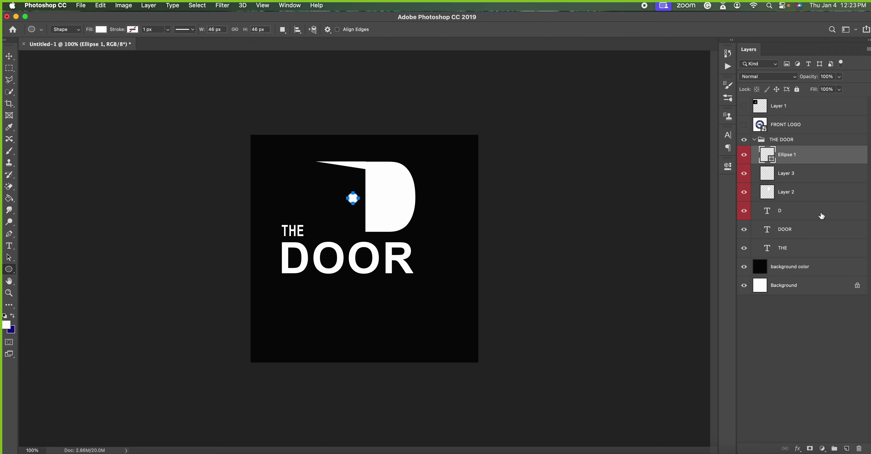
{"action": "left_click", "coordinate": [802, 248], "text": "shift"}
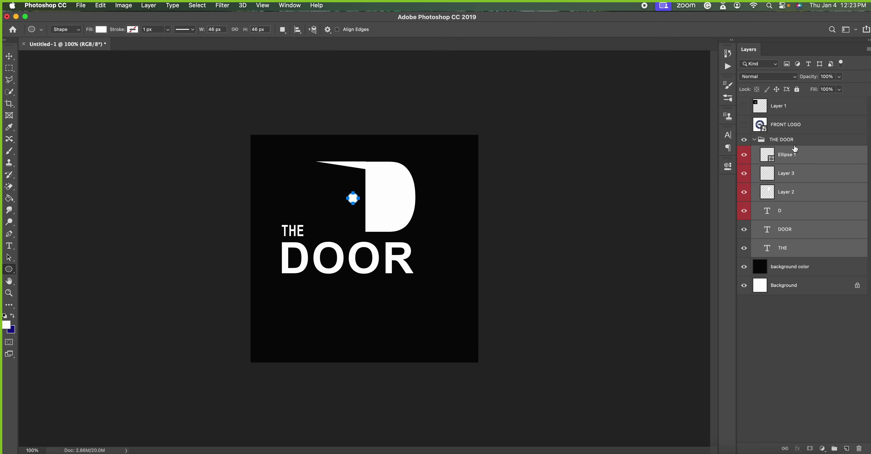
{"action": "key", "text": "super+a"}
{"action": "left_click", "coordinate": [10, 58]}
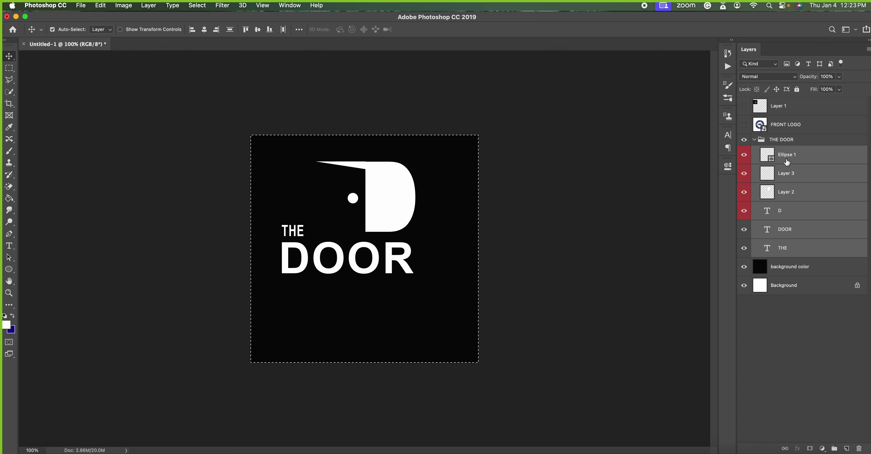
{"action": "left_click", "coordinate": [188, 30]}
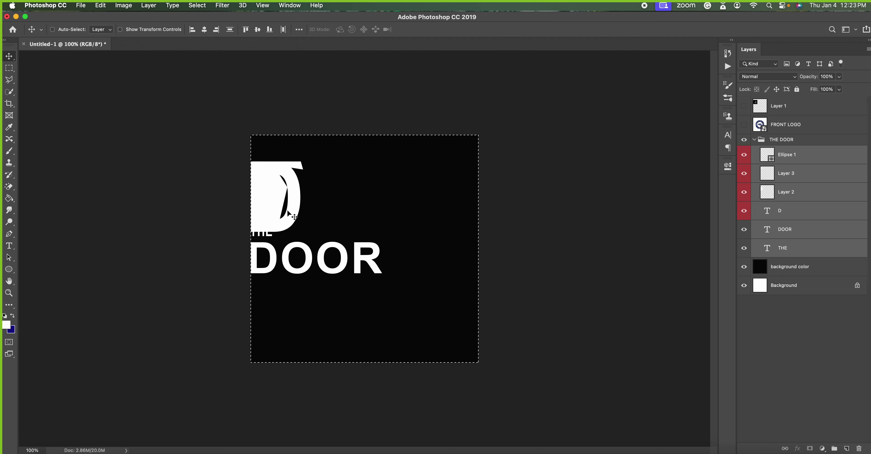
Undo the left alignment and centre THE DOOR group horizontally and vertically on the canvas.
{"action": "key", "text": "ctrl+z"}
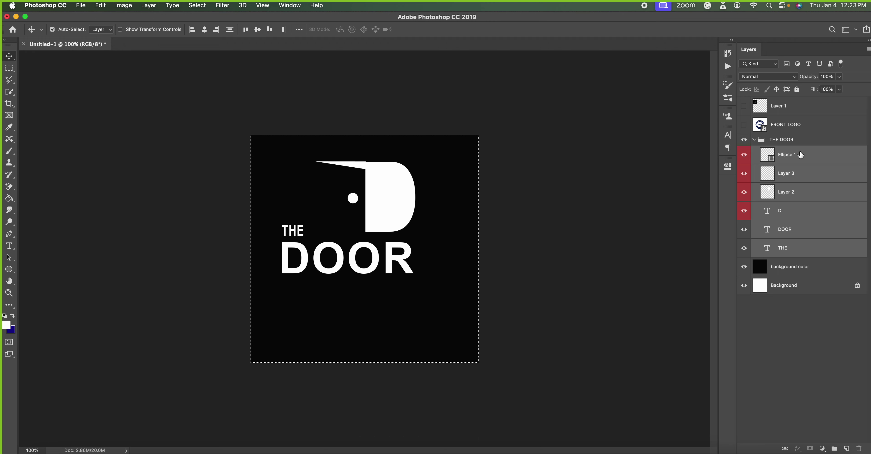
{"action": "left_click", "coordinate": [793, 140]}
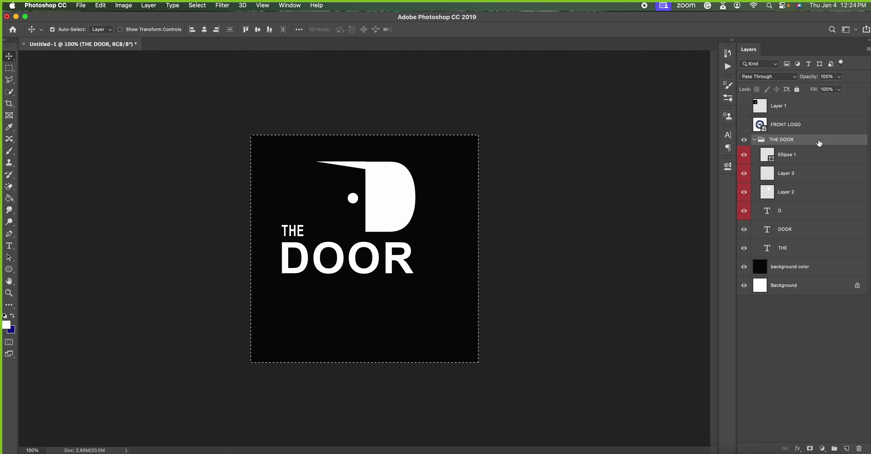
{"action": "left_click", "coordinate": [192, 30]}
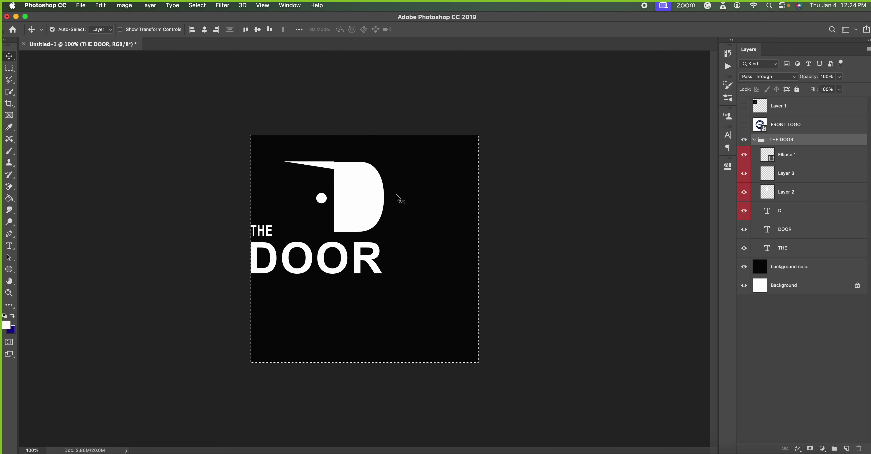
{"action": "key", "text": "super+z"}
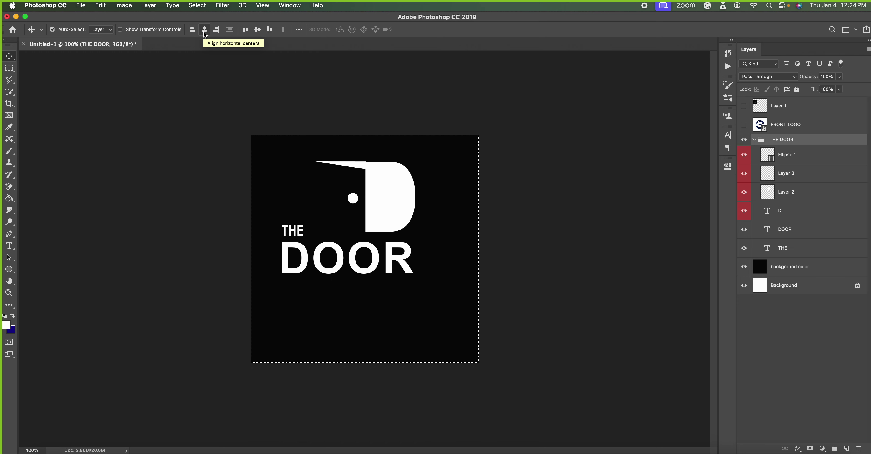
{"action": "left_click", "coordinate": [203, 30]}
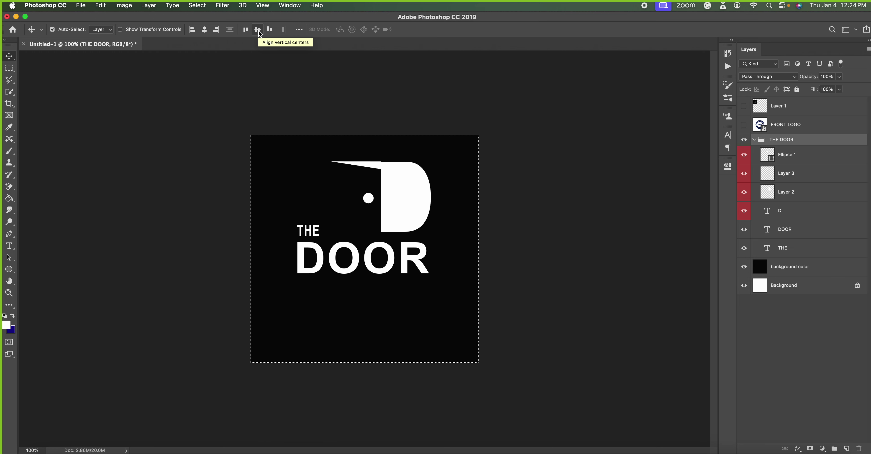
{"action": "left_click", "coordinate": [257, 29]}
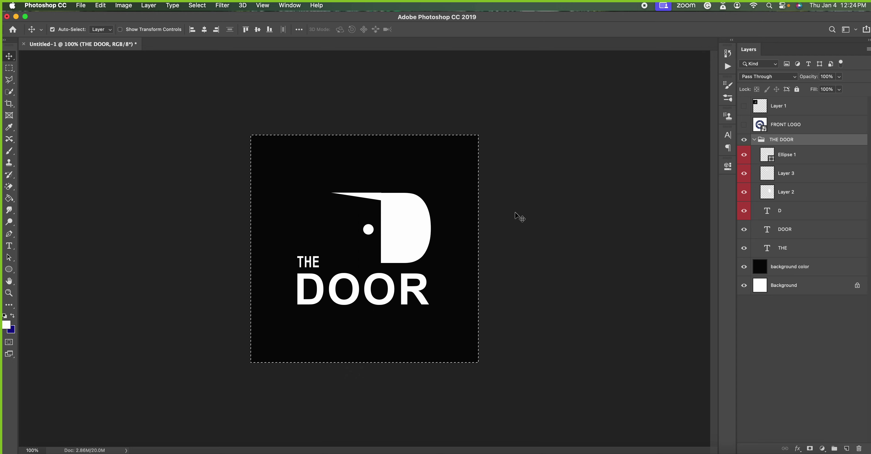
{"action": "key", "text": "super"}
{"action": "scroll", "coordinate": [519, 217], "scroll_direction": "up", "scroll_amount": 3}
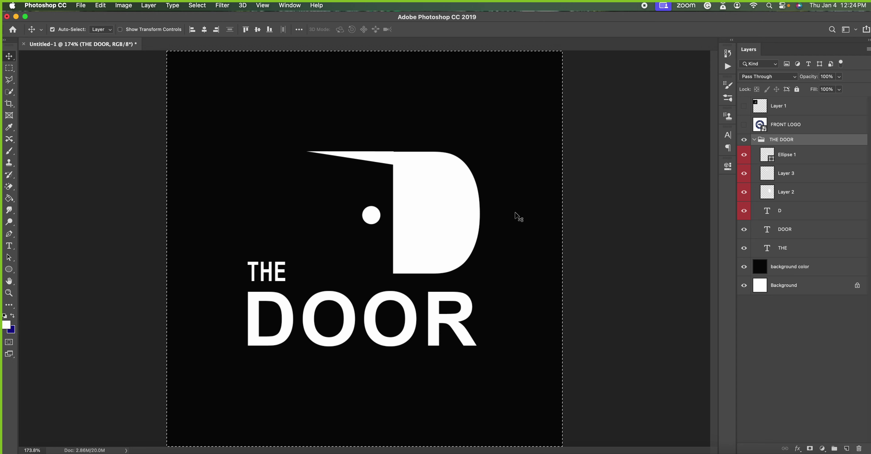
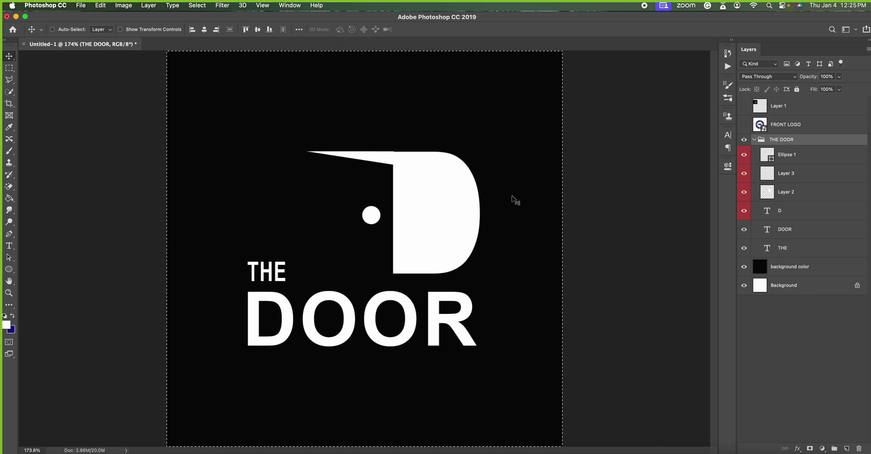
Select THE DOOR group and the whole canvas, with the Move tool active.
{"action": "key", "text": "super+d"}
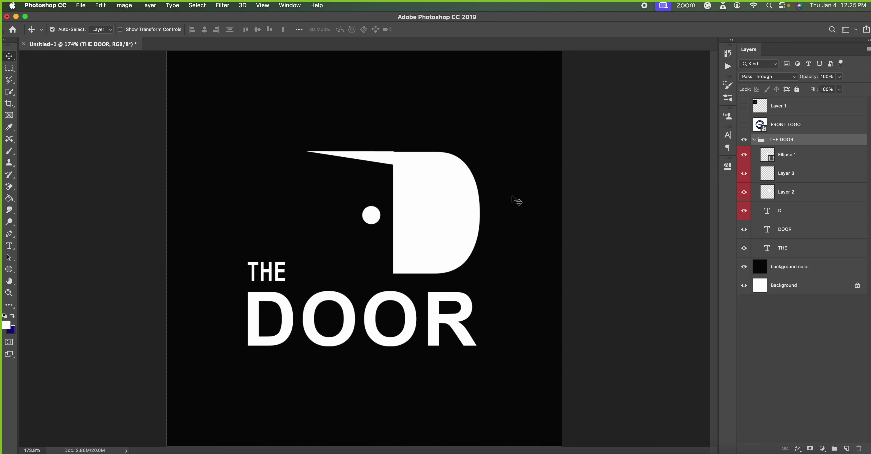
{"action": "key", "text": "super+a"}
{"action": "key", "text": "super+d"}
{"action": "left_click", "coordinate": [788, 158]}
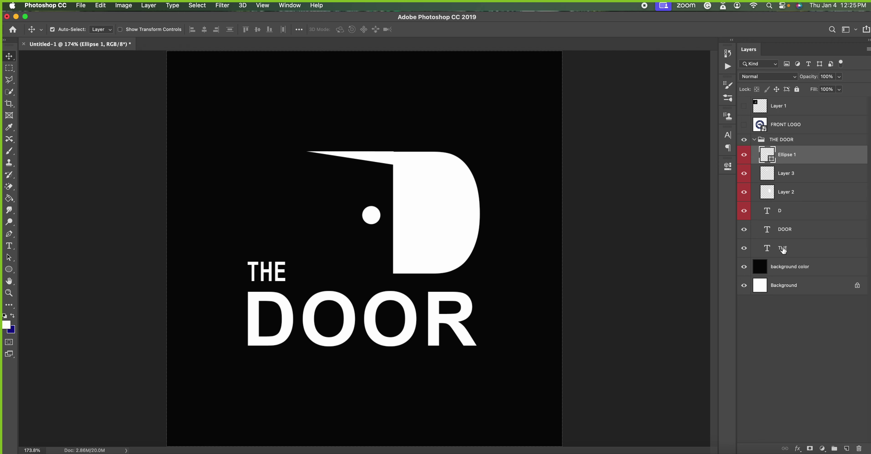
{"action": "left_click", "coordinate": [783, 250], "text": "shift"}
{"action": "left_click", "coordinate": [783, 143]}
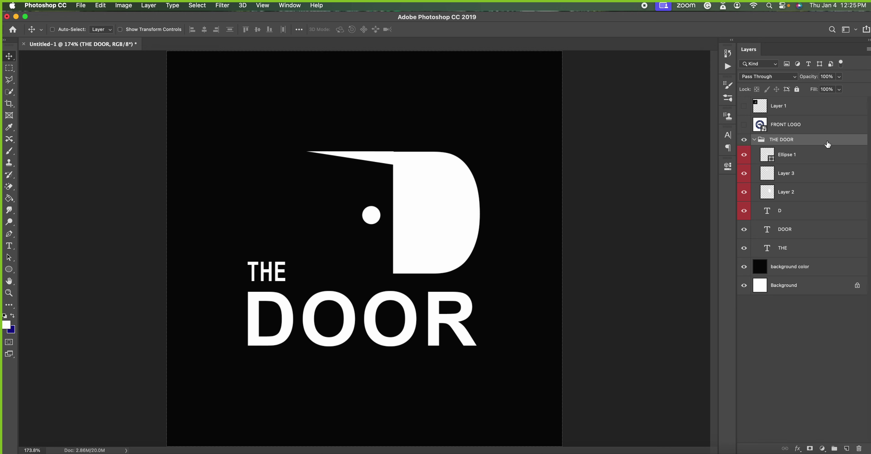
{"action": "key", "text": "super+a"}
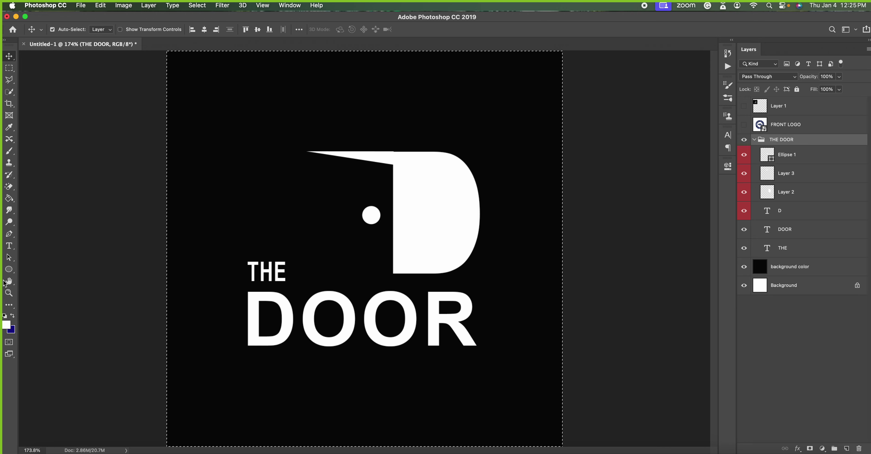
{"action": "left_click", "coordinate": [9, 245]}
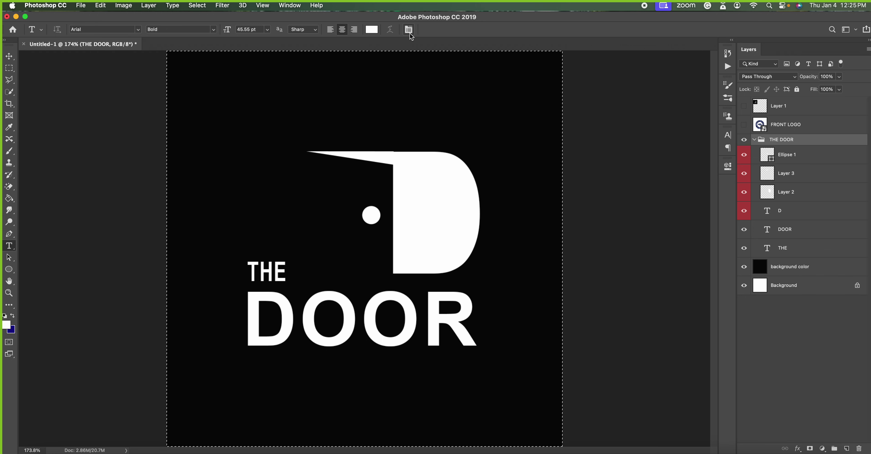
{"action": "left_click", "coordinate": [7, 57]}
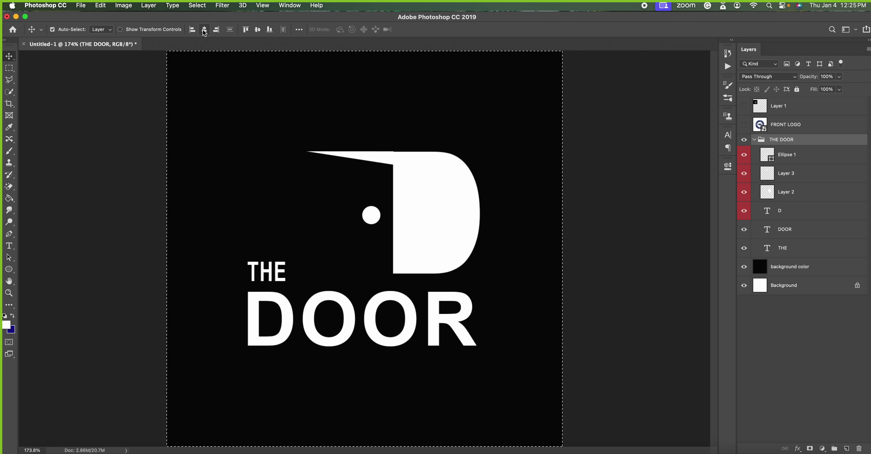
Try the edge alignments, finish on horizontal and vertical centre, then deselect.
{"action": "left_click", "coordinate": [246, 29]}
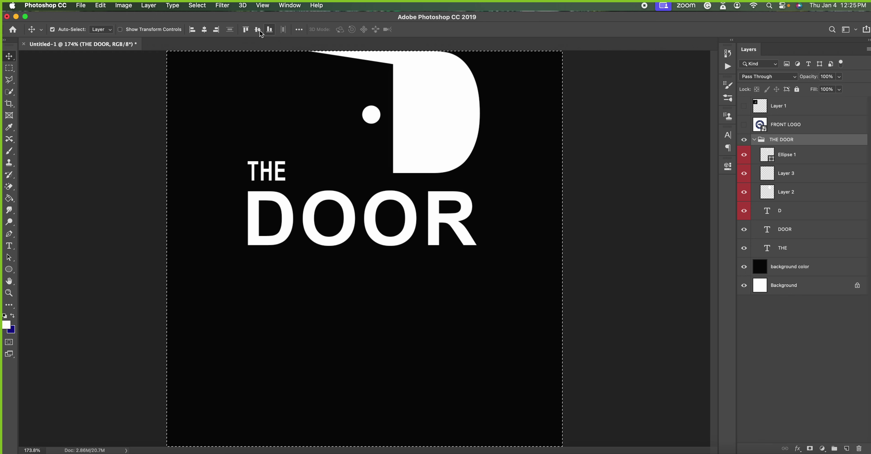
{"action": "left_click", "coordinate": [271, 30]}
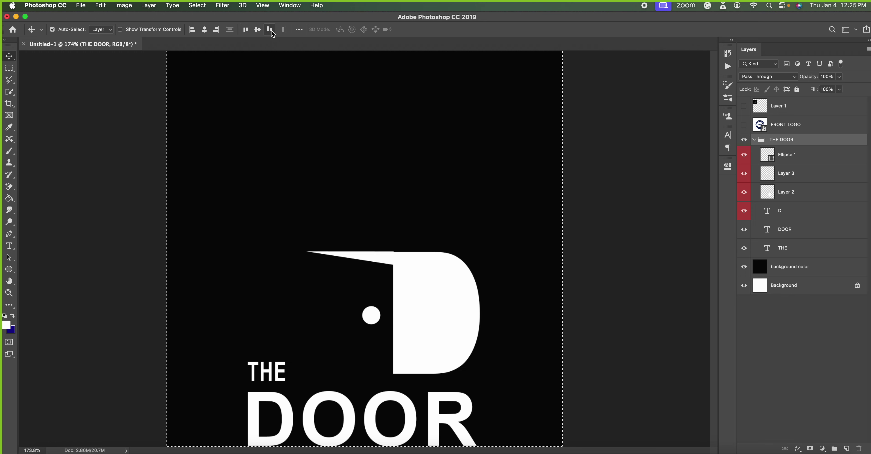
{"action": "left_click", "coordinate": [216, 31]}
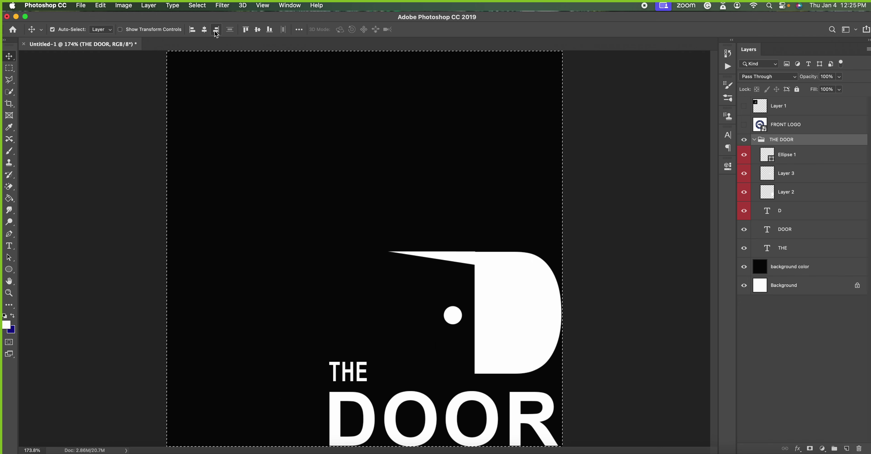
{"action": "left_click", "coordinate": [192, 30]}
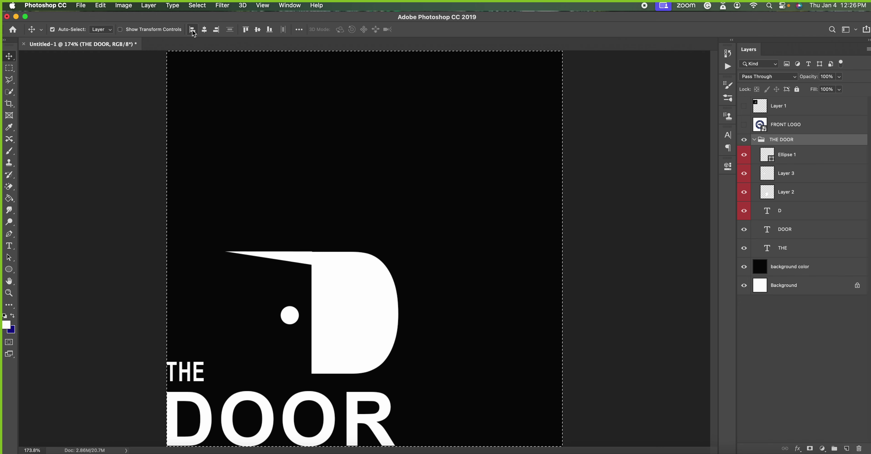
{"action": "left_click", "coordinate": [204, 30]}
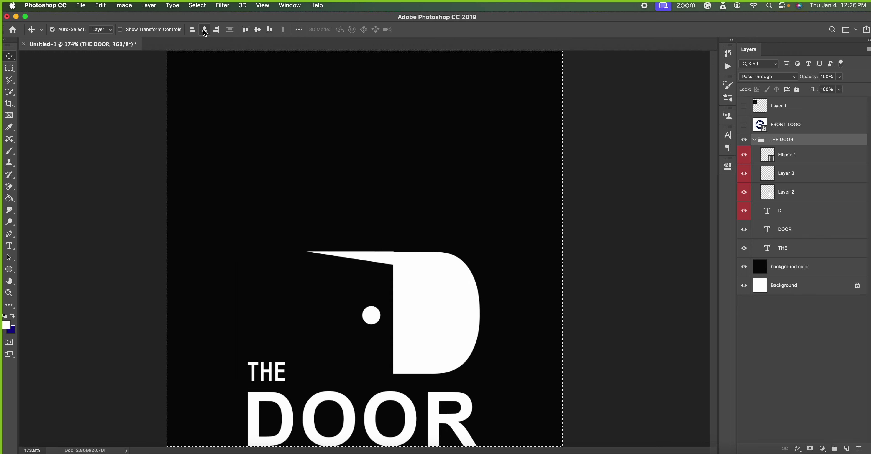
{"action": "left_click", "coordinate": [257, 31]}
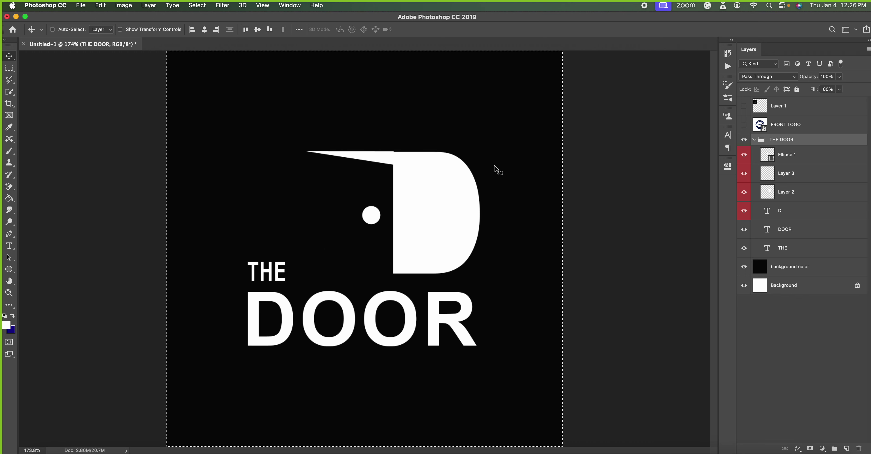
{"action": "key", "text": "ctrl+d"}
Zoom to 500% on the top of the D and select Layer 3, the wedge.
{"action": "key", "text": "ctrl+plus"}
{"action": "key", "text": "ctrl+plus"}
{"action": "key", "text": "ctrl+plus"}
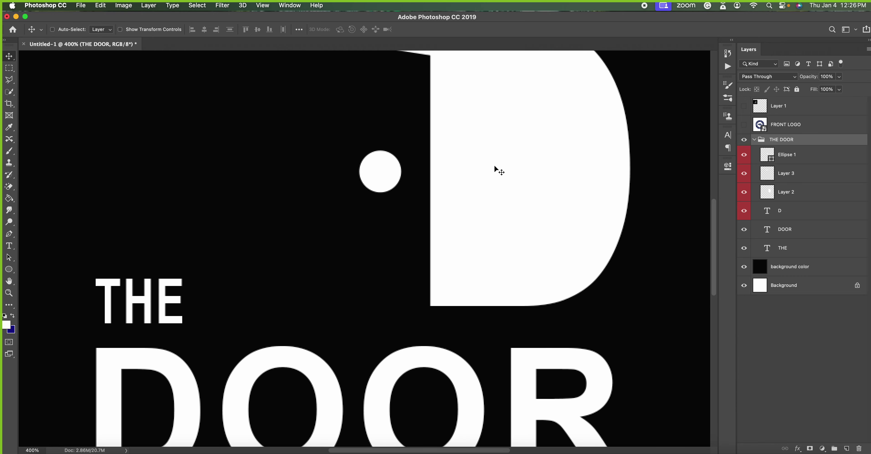
{"action": "key", "text": "ctrl+plus"}
{"action": "scroll", "coordinate": [494, 165], "scroll_direction": "down", "scroll_amount": 3}
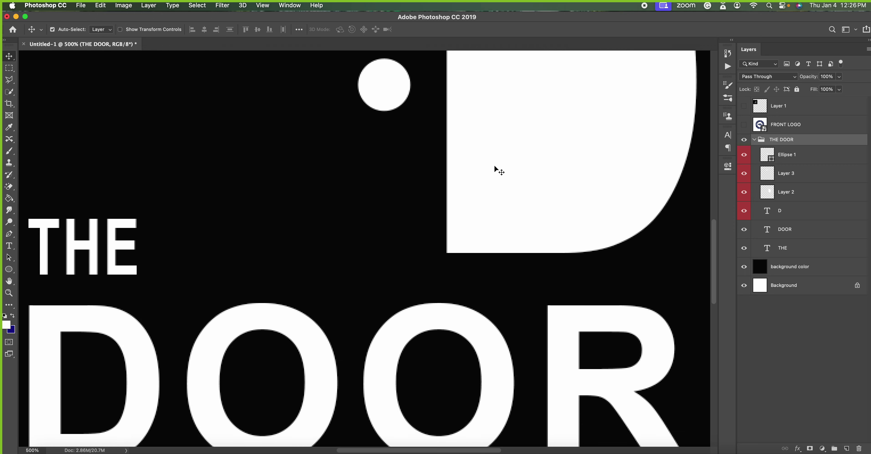
{"action": "left_click", "coordinate": [38, 450]}
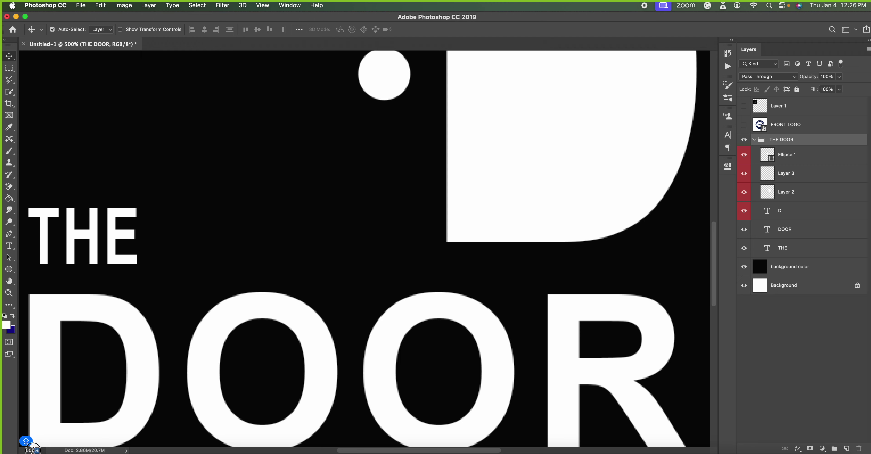
{"action": "scroll", "coordinate": [81, 233], "scroll_direction": "down", "scroll_amount": 2}
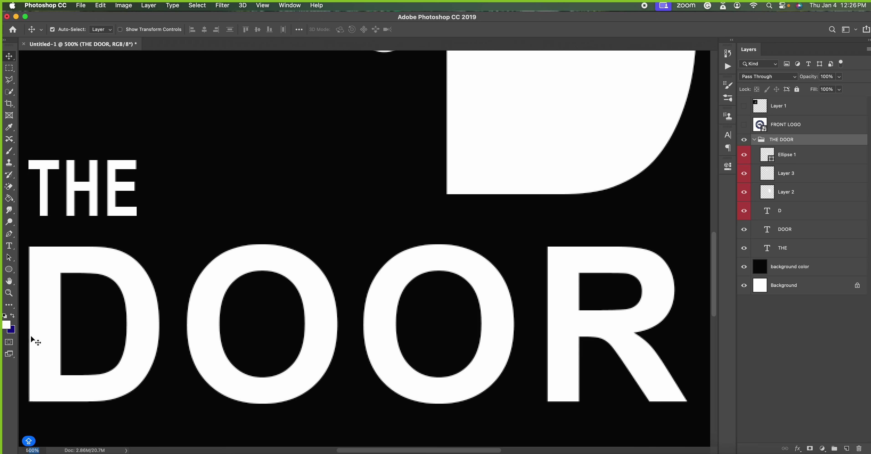
{"action": "scroll", "coordinate": [30, 338], "scroll_direction": "up", "scroll_amount": 5}
{"action": "scroll", "coordinate": [31, 337], "scroll_direction": "up", "scroll_amount": 1}
{"action": "scroll", "coordinate": [31, 336], "scroll_direction": "up", "scroll_amount": 2}
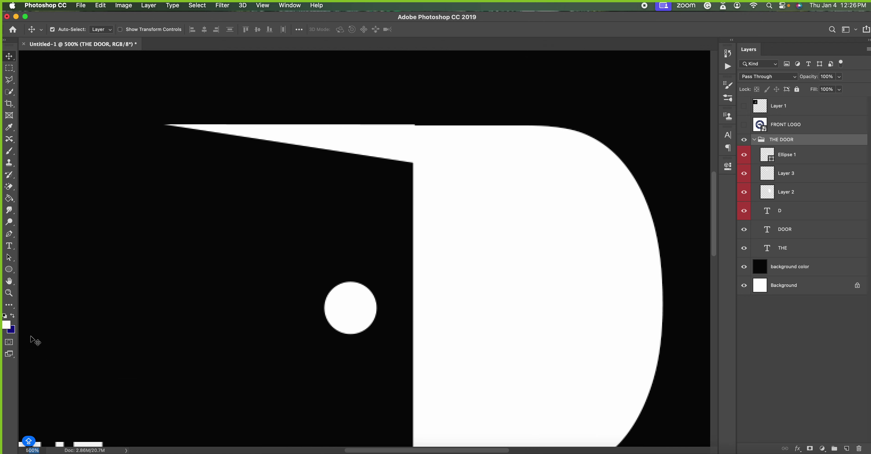
{"action": "scroll", "coordinate": [30, 337], "scroll_direction": "up", "scroll_amount": 1}
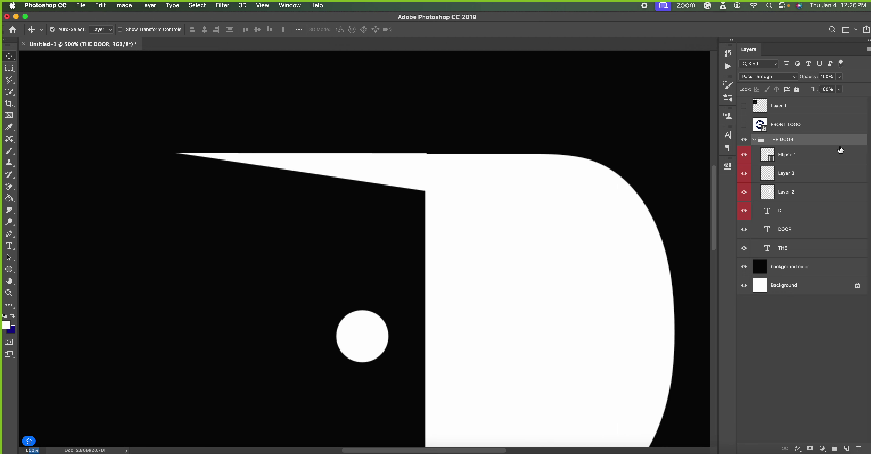
{"action": "left_click", "coordinate": [809, 176]}
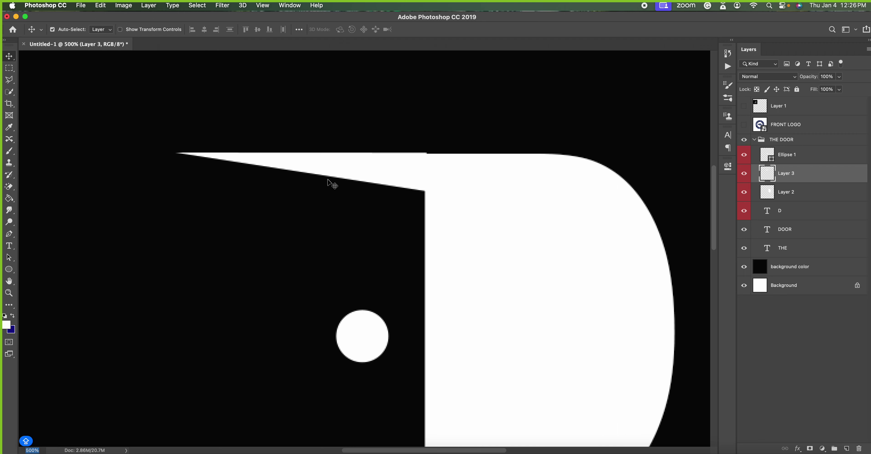
Toggle Layer 3's visibility to confirm the wedge, then zoom to 700%.
{"action": "left_click", "coordinate": [744, 174]}
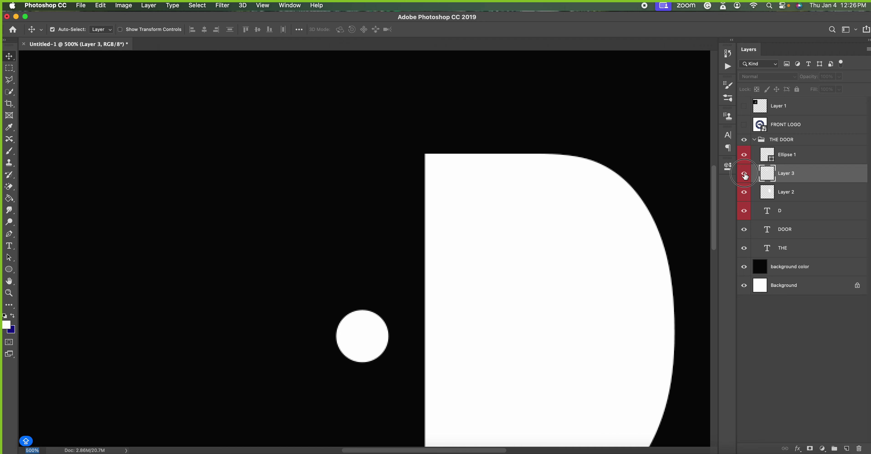
{"action": "left_click", "coordinate": [743, 174]}
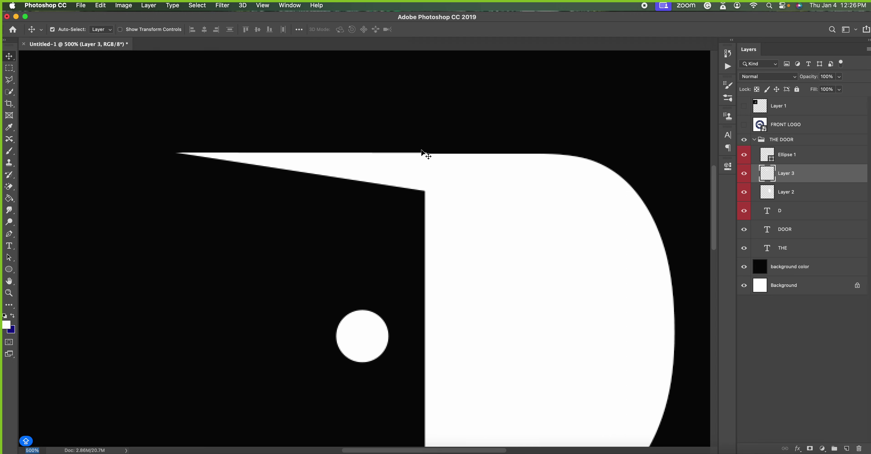
{"action": "key", "text": "super+equal"}
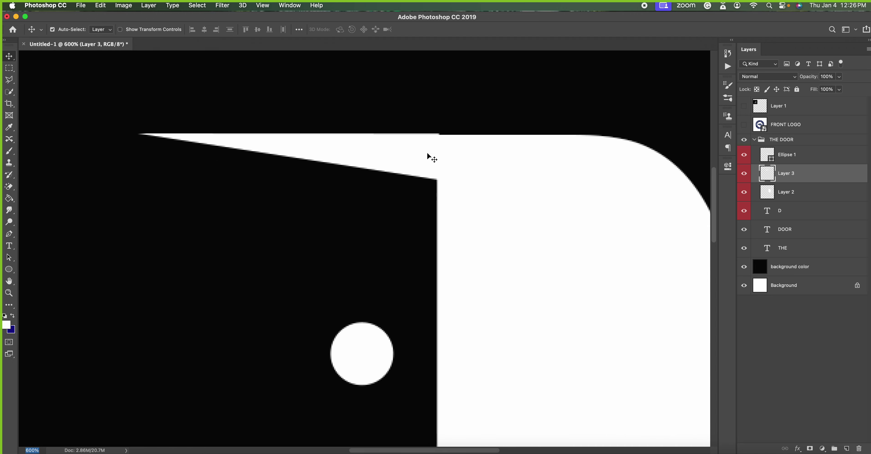
{"action": "key", "text": "super+equal"}
{"action": "key", "text": "Caps_Lock"}
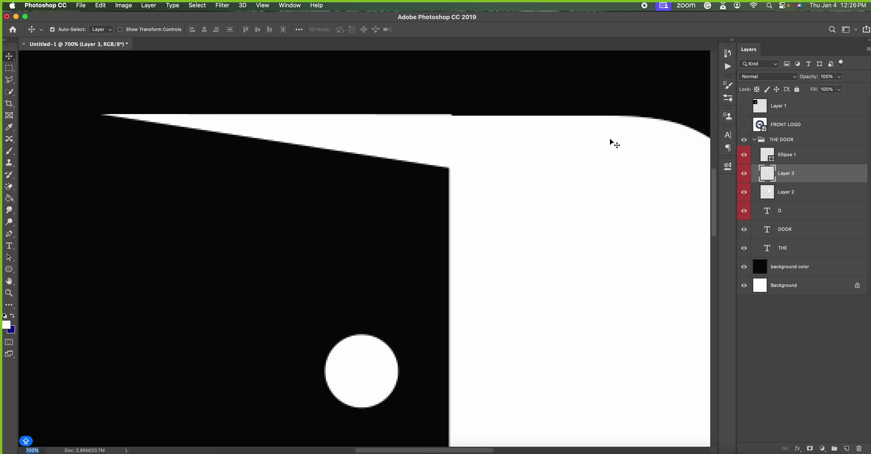
{"action": "left_click", "coordinate": [744, 174]}
{"action": "left_click", "coordinate": [13, 58]}
Nudge the Layer 3 wedge down one pixel in Free Transform and commit.
{"action": "key", "text": "Down"}
{"action": "key", "text": "ctrl+t"}
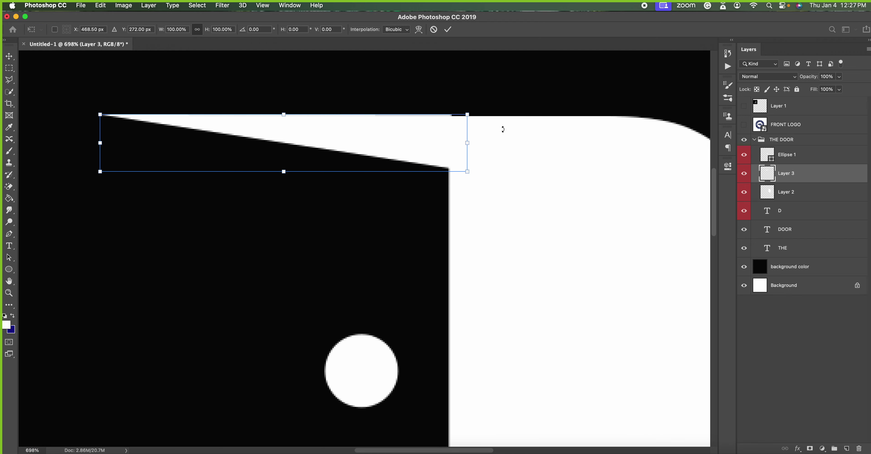
{"action": "key", "text": "Down"}
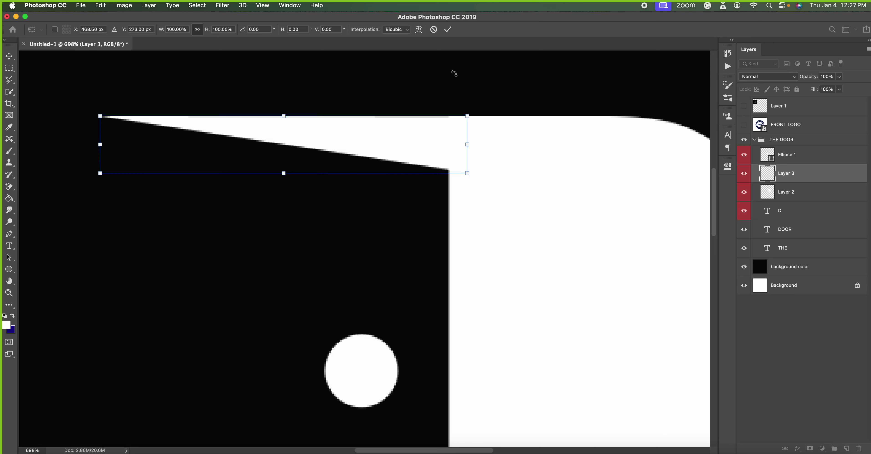
{"action": "left_click", "coordinate": [448, 30]}
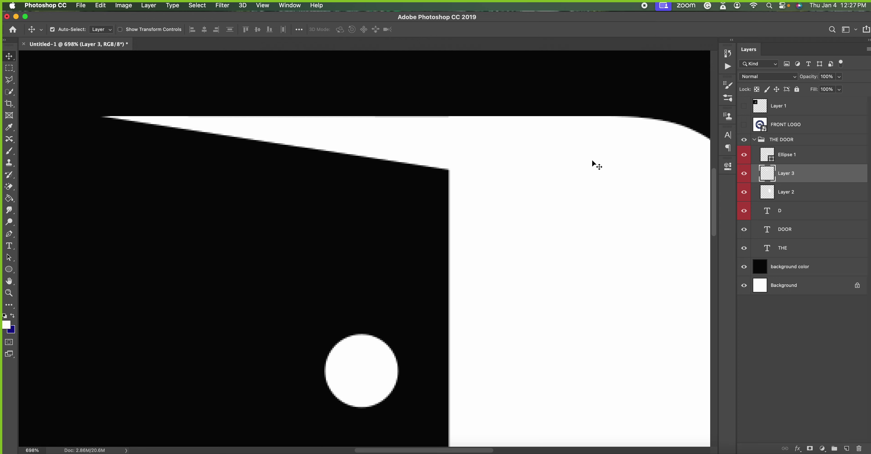
Fit the whole logo on screen and bring up the File menu.
{"action": "key", "text": "super+0"}
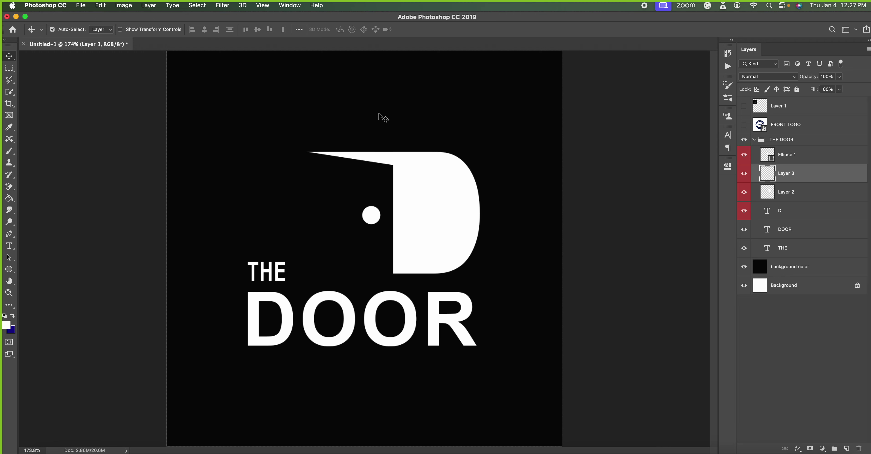
{"action": "left_click", "coordinate": [81, 6]}
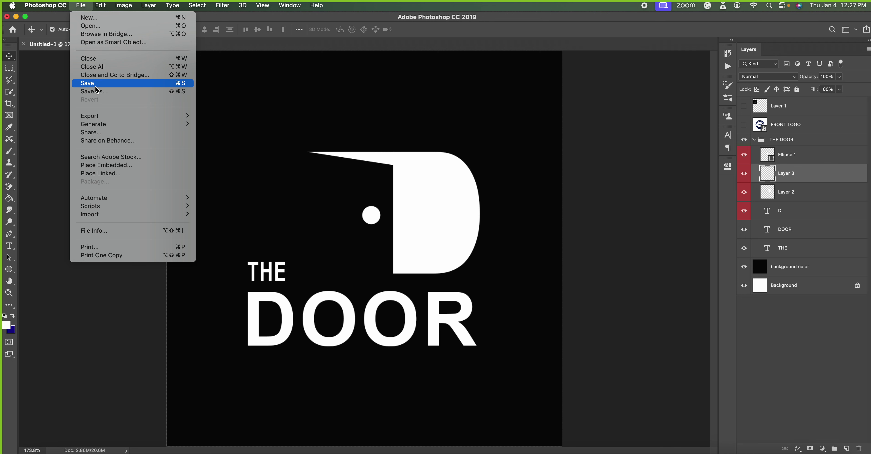
{"action": "left_click", "coordinate": [95, 86]}
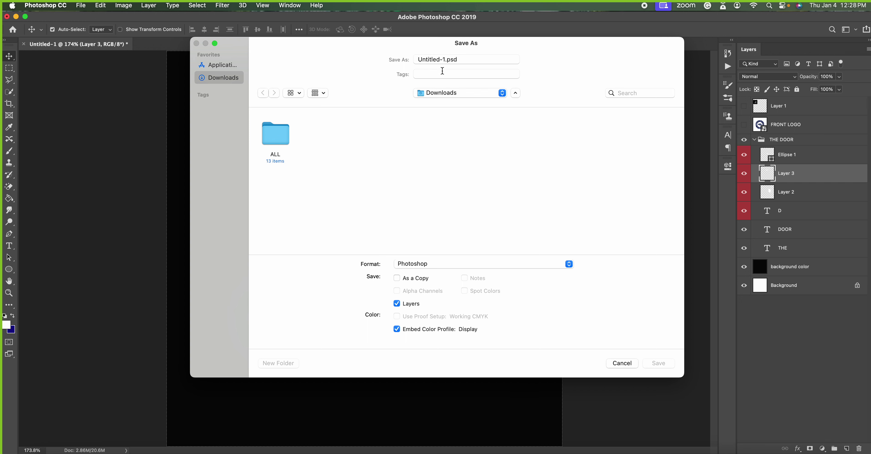
{"action": "left_click_drag", "start_coordinate": [445, 59], "coordinate": [418, 60]}
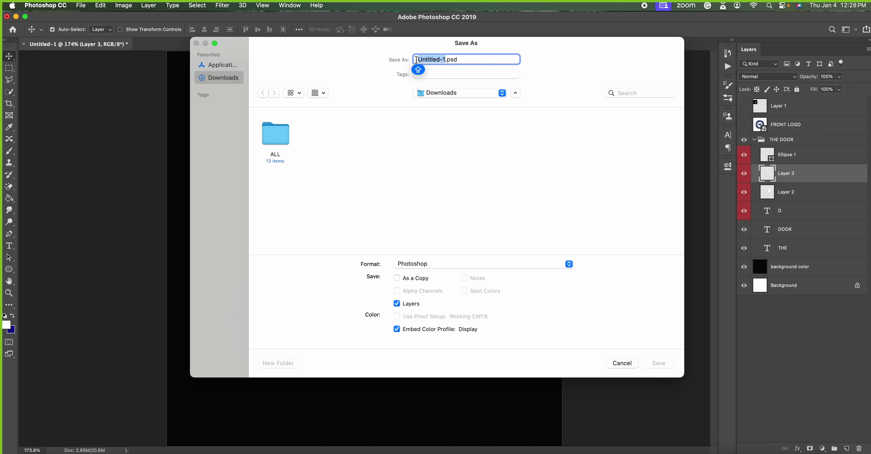
{"action": "type", "text": "THE DOOR"}
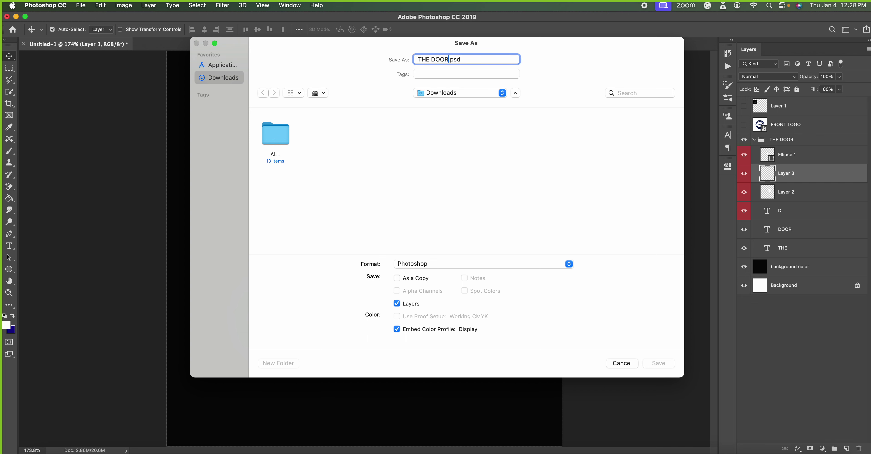
{"action": "type", "text": " TEM"}
{"action": "type", "text": "PLATE"}
{"action": "key", "text": "alt+Left"}
{"action": "type", "text": "IT"}
{"action": "type", "text": "ABLE"}
{"action": "key", "text": "Right"}
{"action": "key", "text": "Right"}
{"action": "key", "text": "Right"}
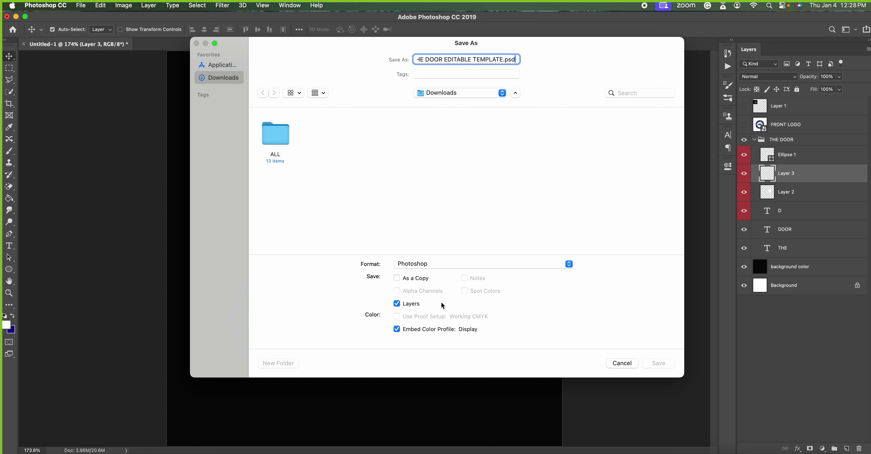
{"action": "left_click", "coordinate": [439, 265]}
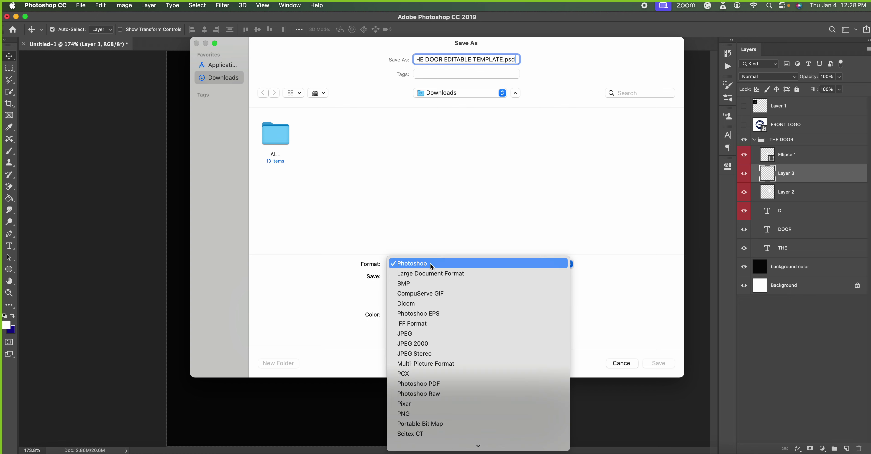
{"action": "left_click", "coordinate": [490, 266]}
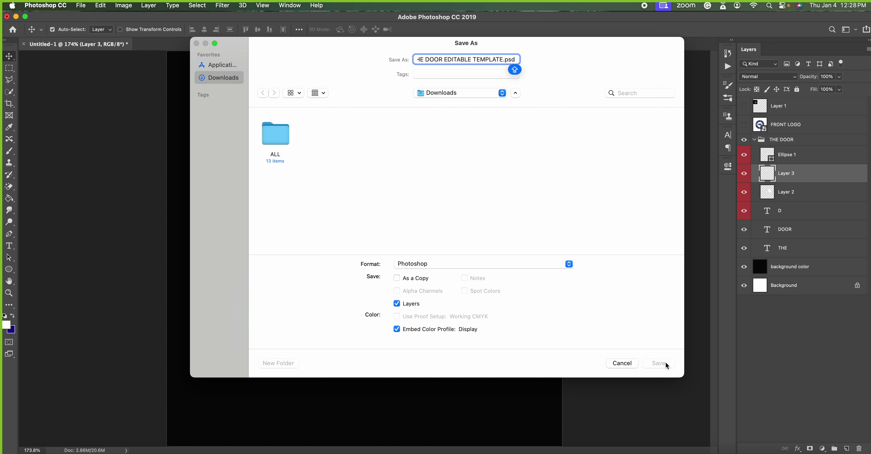
{"action": "left_click", "coordinate": [621, 363]}
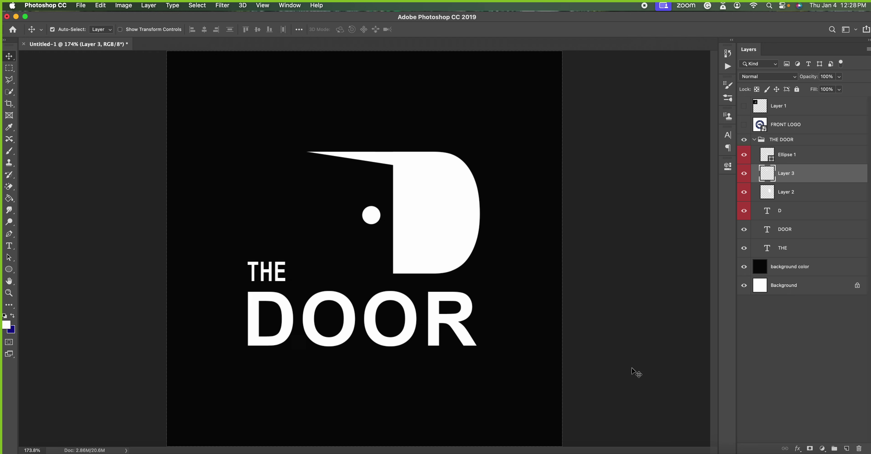
Cancel the File > Open dialog, then select THE DOOR group in Layers.
{"action": "left_click", "coordinate": [81, 6]}
{"action": "left_click", "coordinate": [87, 26]}
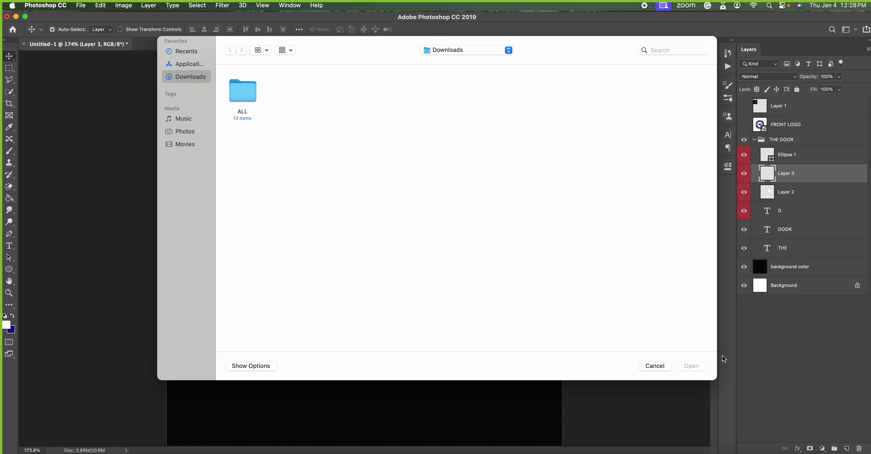
{"action": "left_click", "coordinate": [654, 366]}
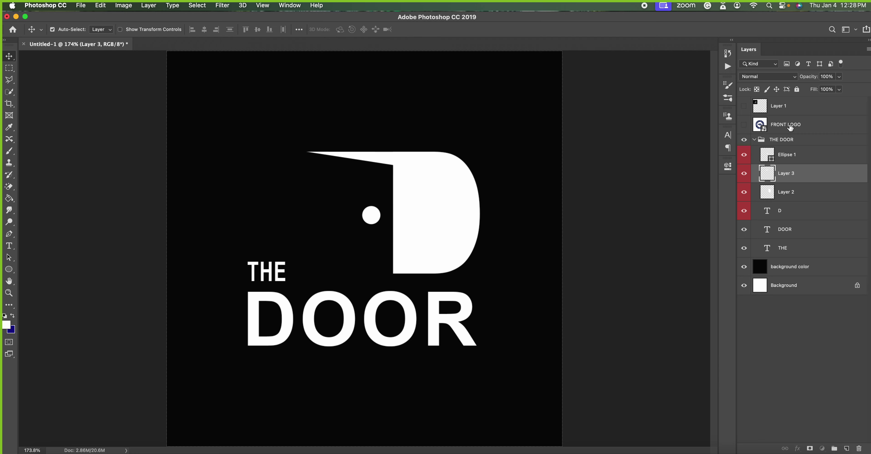
{"action": "left_click", "coordinate": [787, 108]}
{"action": "left_click", "coordinate": [796, 288], "text": "shift"}
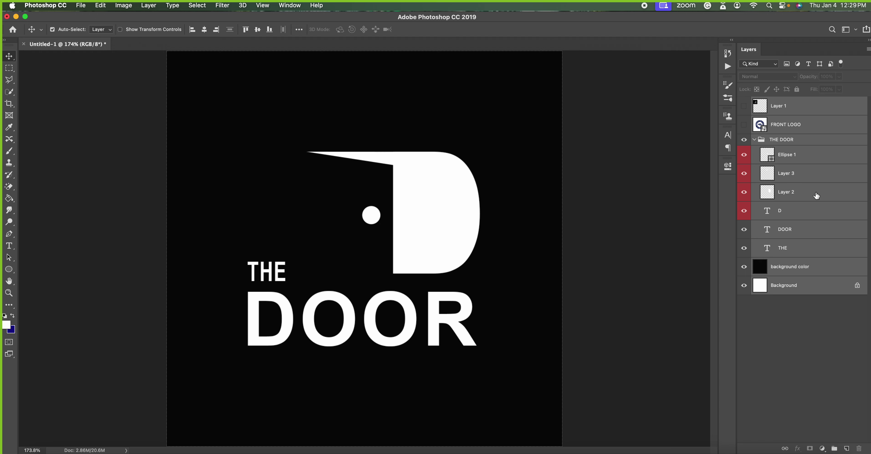
{"action": "left_click", "coordinate": [794, 140]}
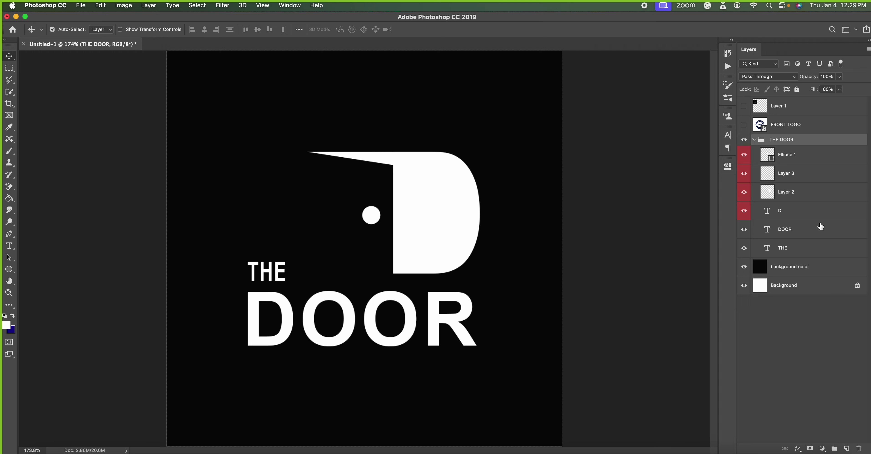
Open Save As with Cmd+Shift+S after two cancelled tries, and expand the Format list.
{"action": "left_click", "coordinate": [84, 6]}
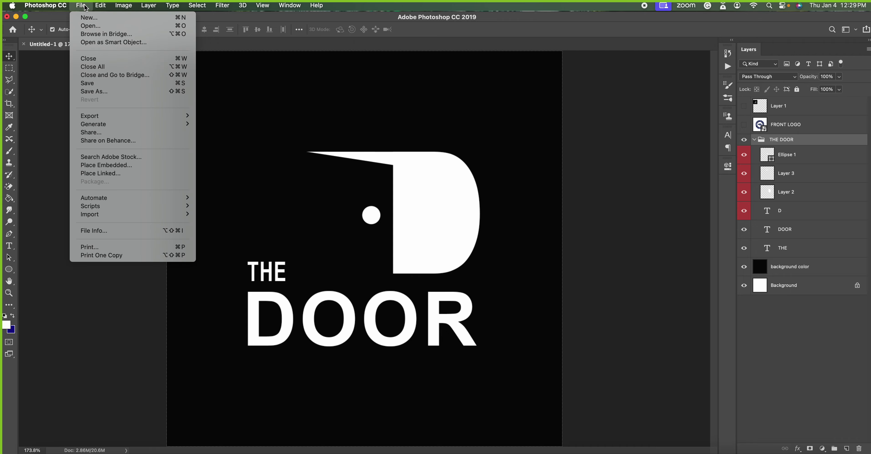
{"action": "left_click", "coordinate": [110, 91]}
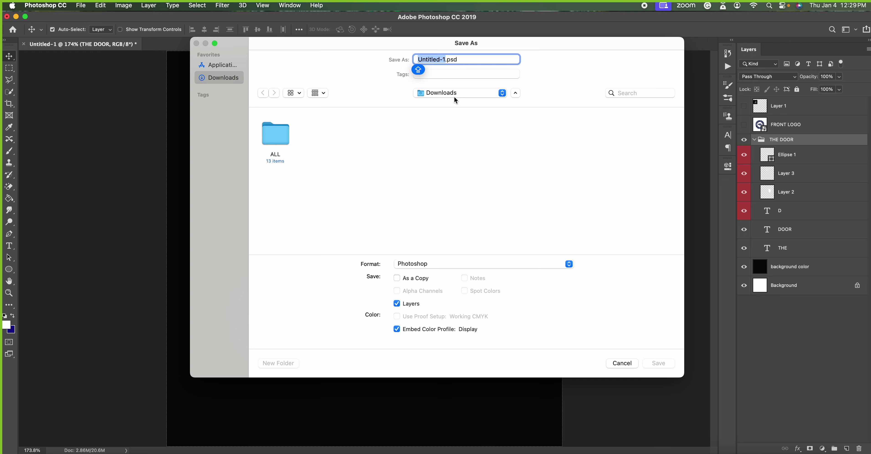
{"action": "left_click", "coordinate": [622, 364]}
{"action": "left_click", "coordinate": [82, 6]}
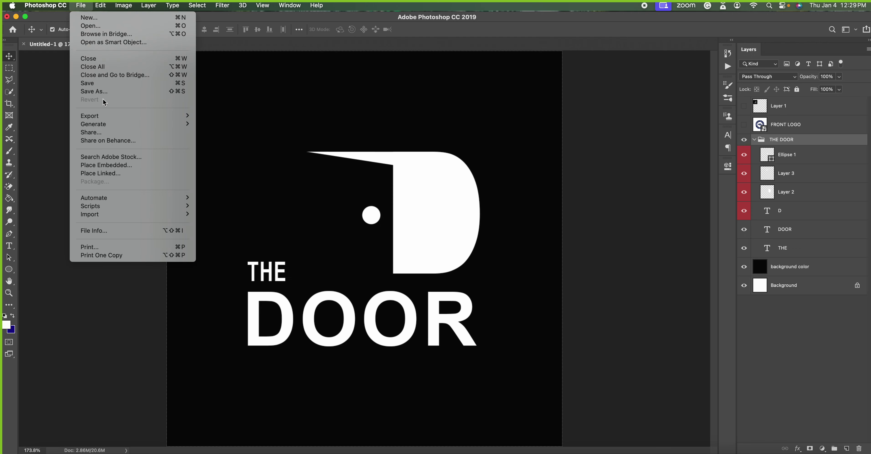
{"action": "left_click", "coordinate": [102, 92]}
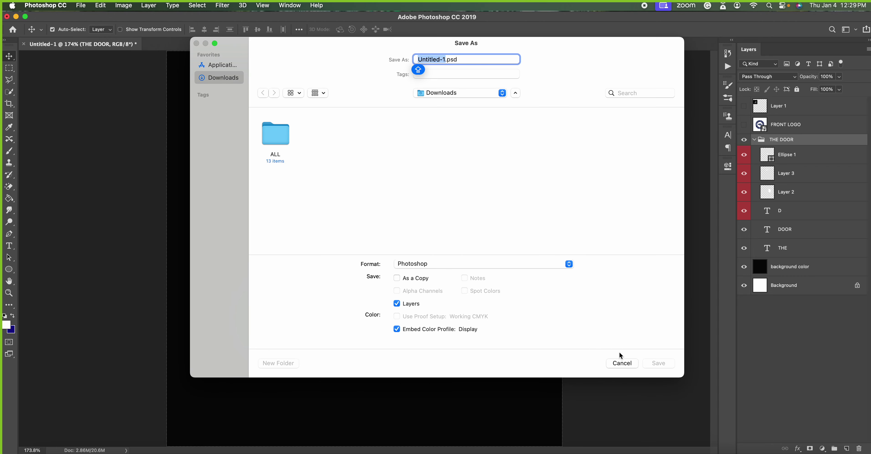
{"action": "left_click", "coordinate": [622, 363]}
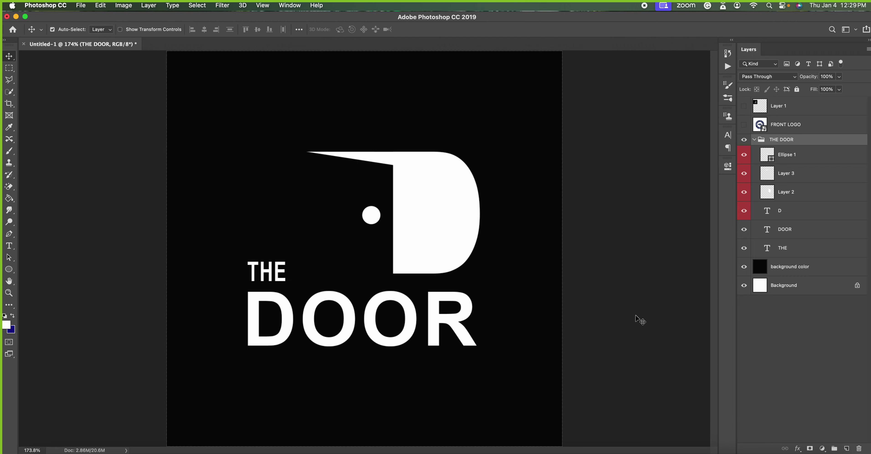
{"action": "key", "text": "ctrl"}
{"action": "key", "text": "ctrl+shift+s"}
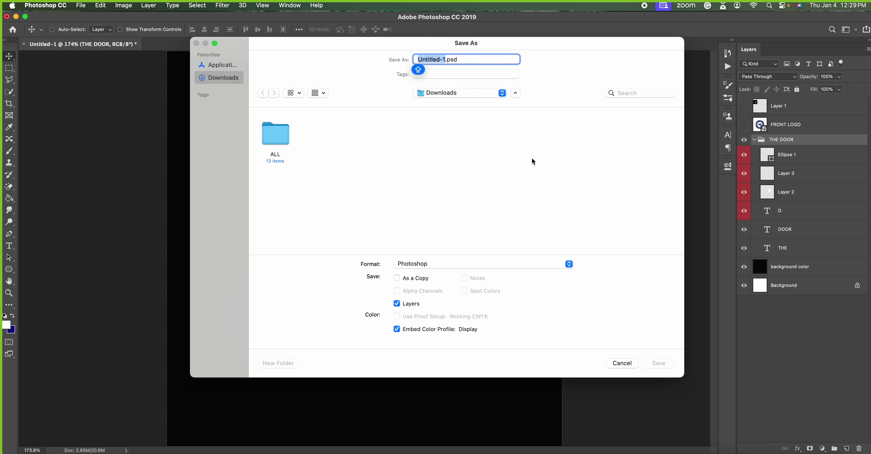
{"action": "left_click", "coordinate": [397, 154]}
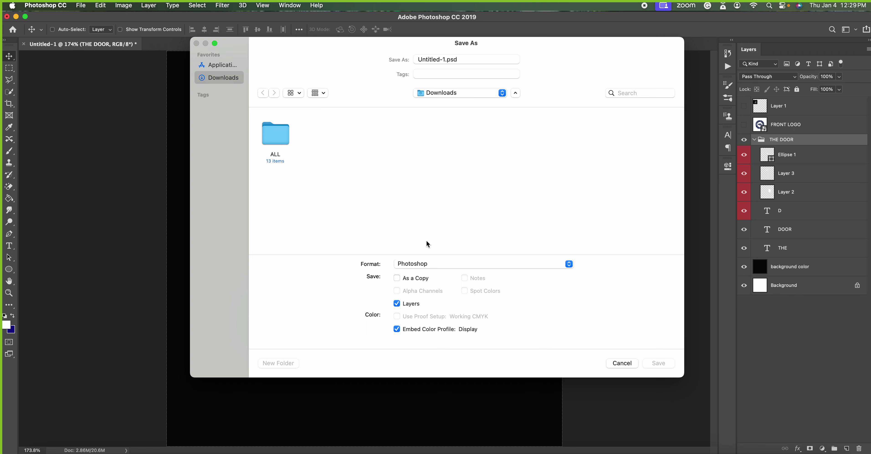
{"action": "left_click", "coordinate": [450, 263]}
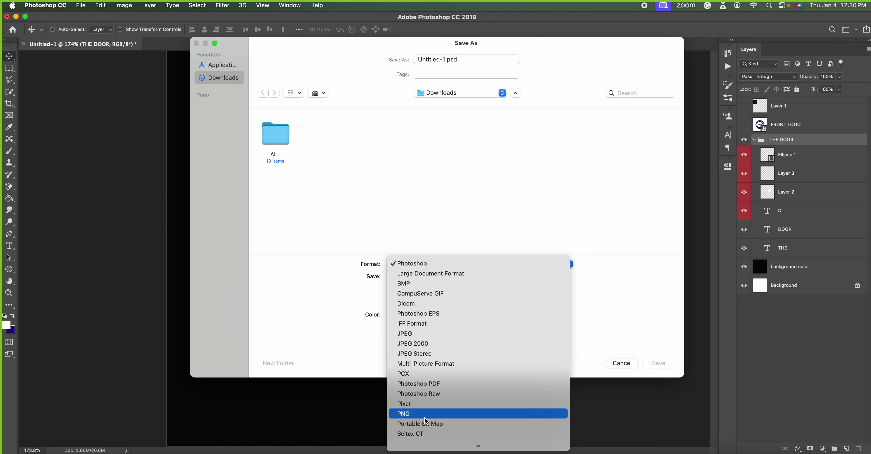
Choose PNG format and name the file '1 THE DOOR.png'.
{"action": "left_click", "coordinate": [424, 416]}
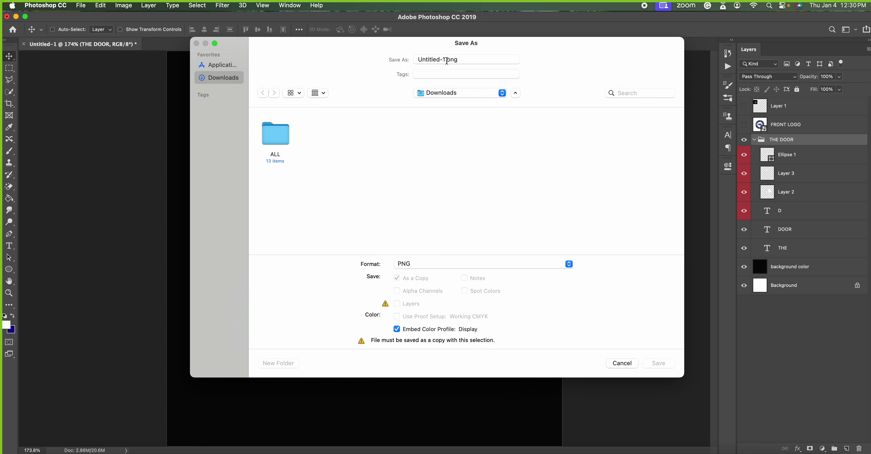
{"action": "left_click", "coordinate": [406, 60]}
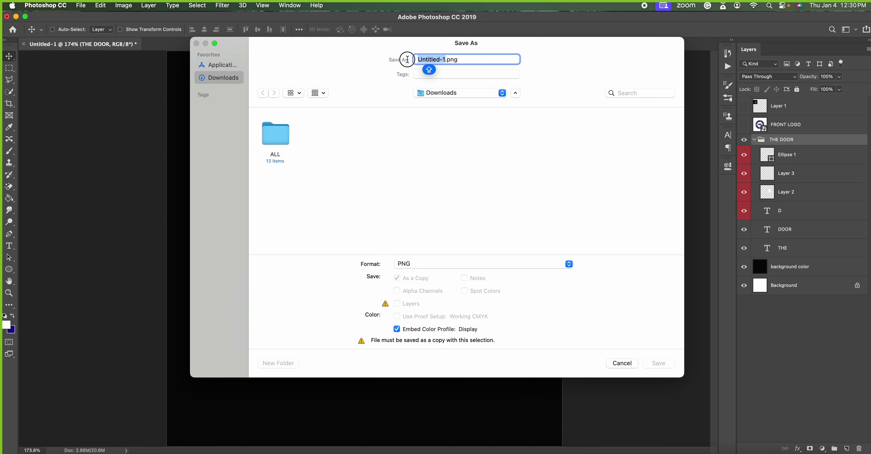
{"action": "type", "text": "1 "}
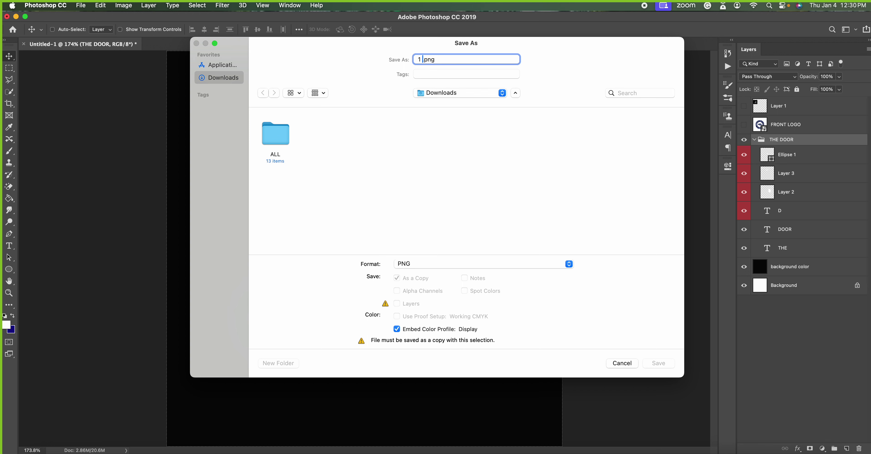
{"action": "type", "text": "THE"}
{"action": "type", "text": " DOOR"}
{"action": "key", "text": "Delete"}
{"action": "type", "text": "."}
{"action": "key", "text": "Right"}
{"action": "key", "text": "Right"}
{"action": "key", "text": "Right"}
{"action": "key", "text": "BackSpace"}
{"action": "key", "text": "BackSpace"}
{"action": "key", "text": "BackSpace"}
{"action": "type", "text": "png"}
Cancel Save As, show Layer 1's small logo, and scale it to 103.53%.
{"action": "left_click", "coordinate": [622, 362]}
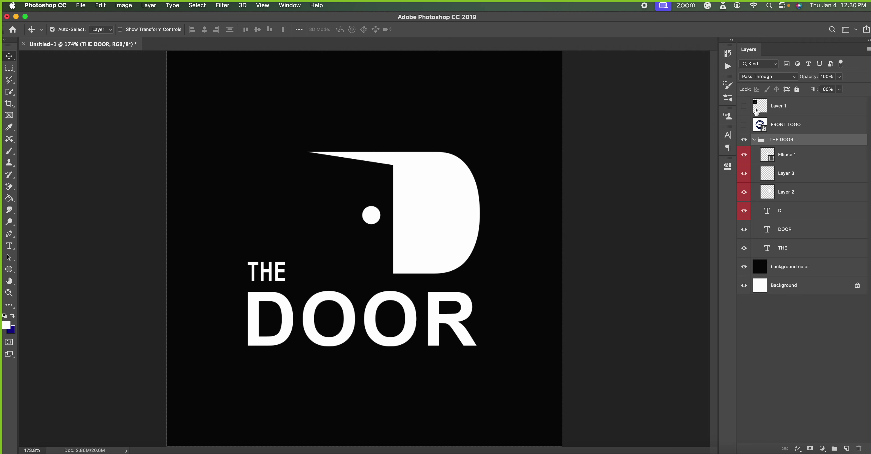
{"action": "left_click", "coordinate": [744, 106]}
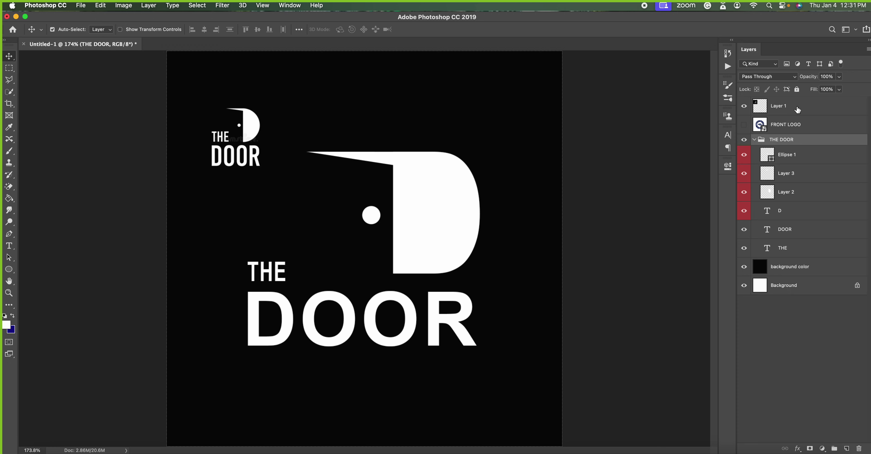
{"action": "left_click", "coordinate": [797, 109]}
{"action": "key", "text": "ctrl+t"}
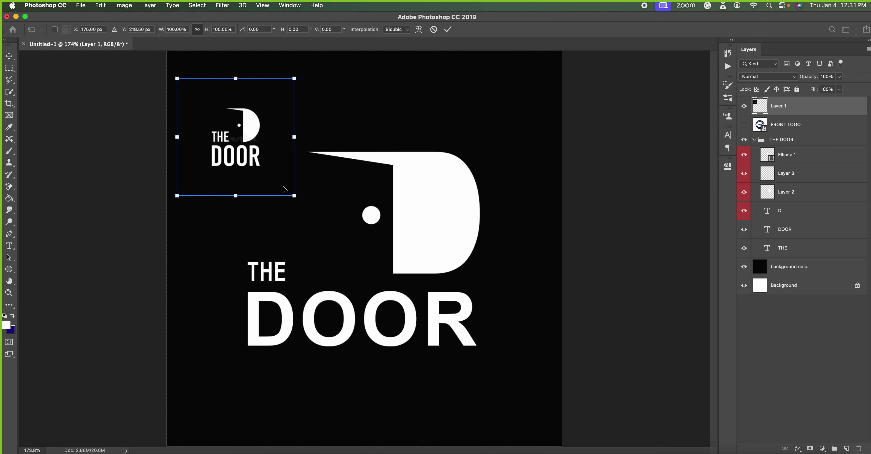
{"action": "left_click_drag", "start_coordinate": [294, 196], "coordinate": [298, 200]}
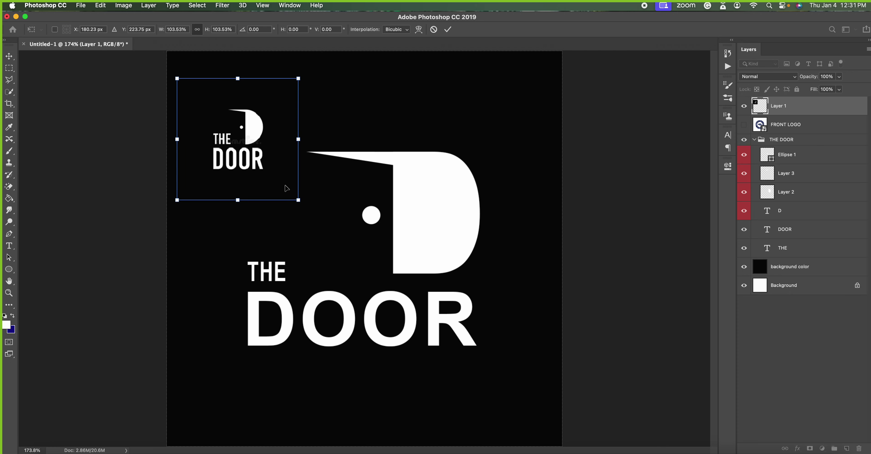